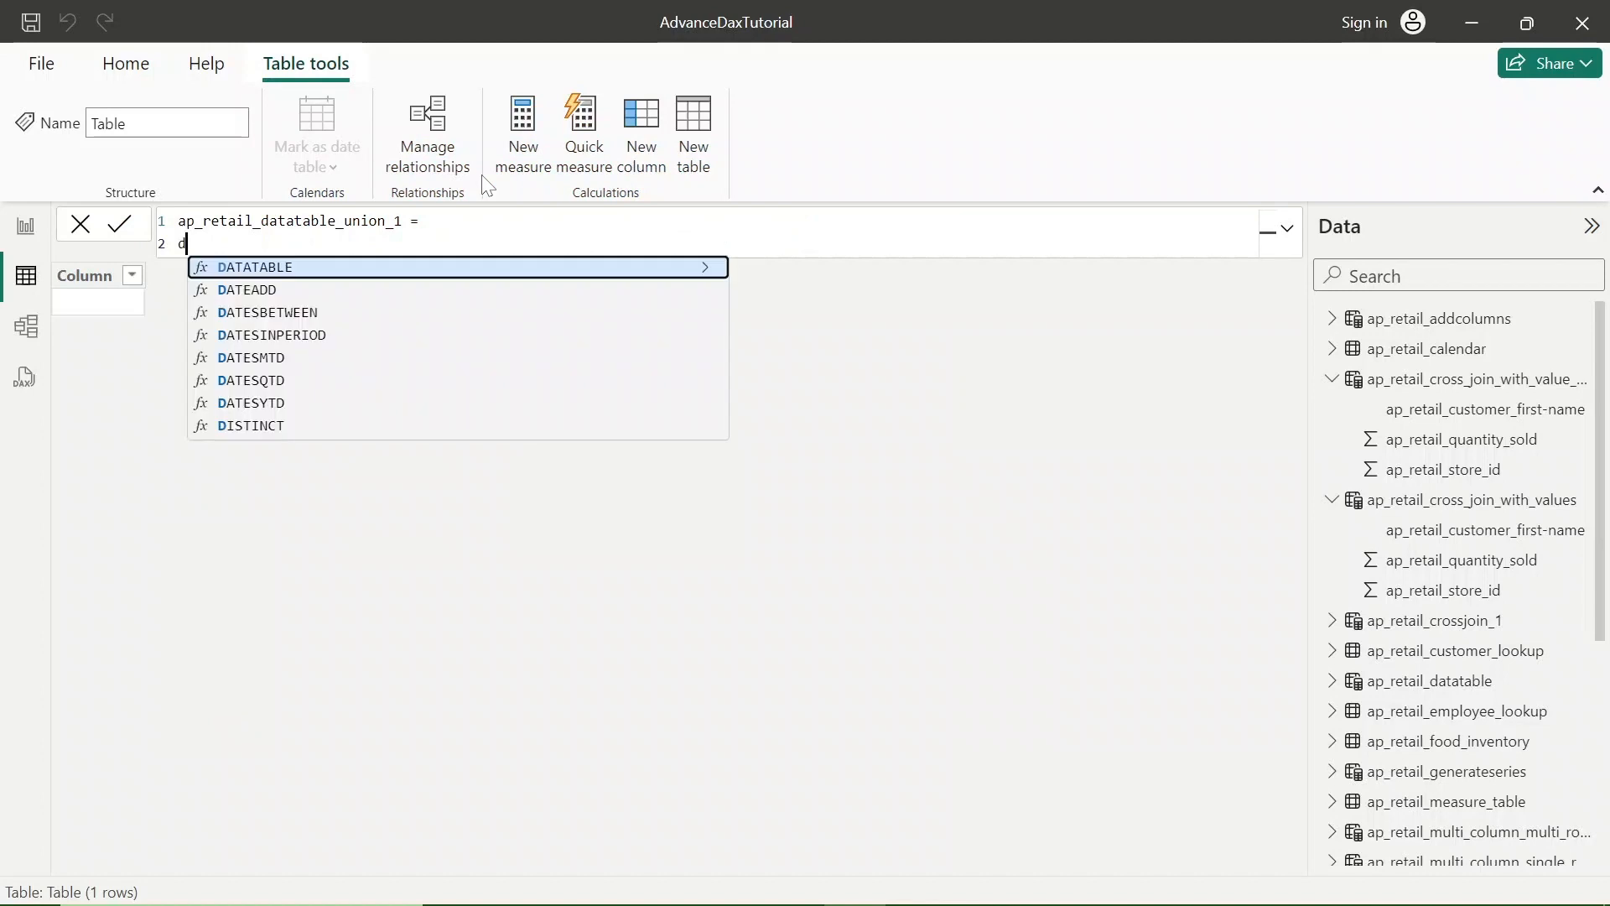
- Begin a DATATABLE function on the second line of the ap_retail_datatable_union_1 formula, with its arguments starting on a new line
key("Tab")
type("(")
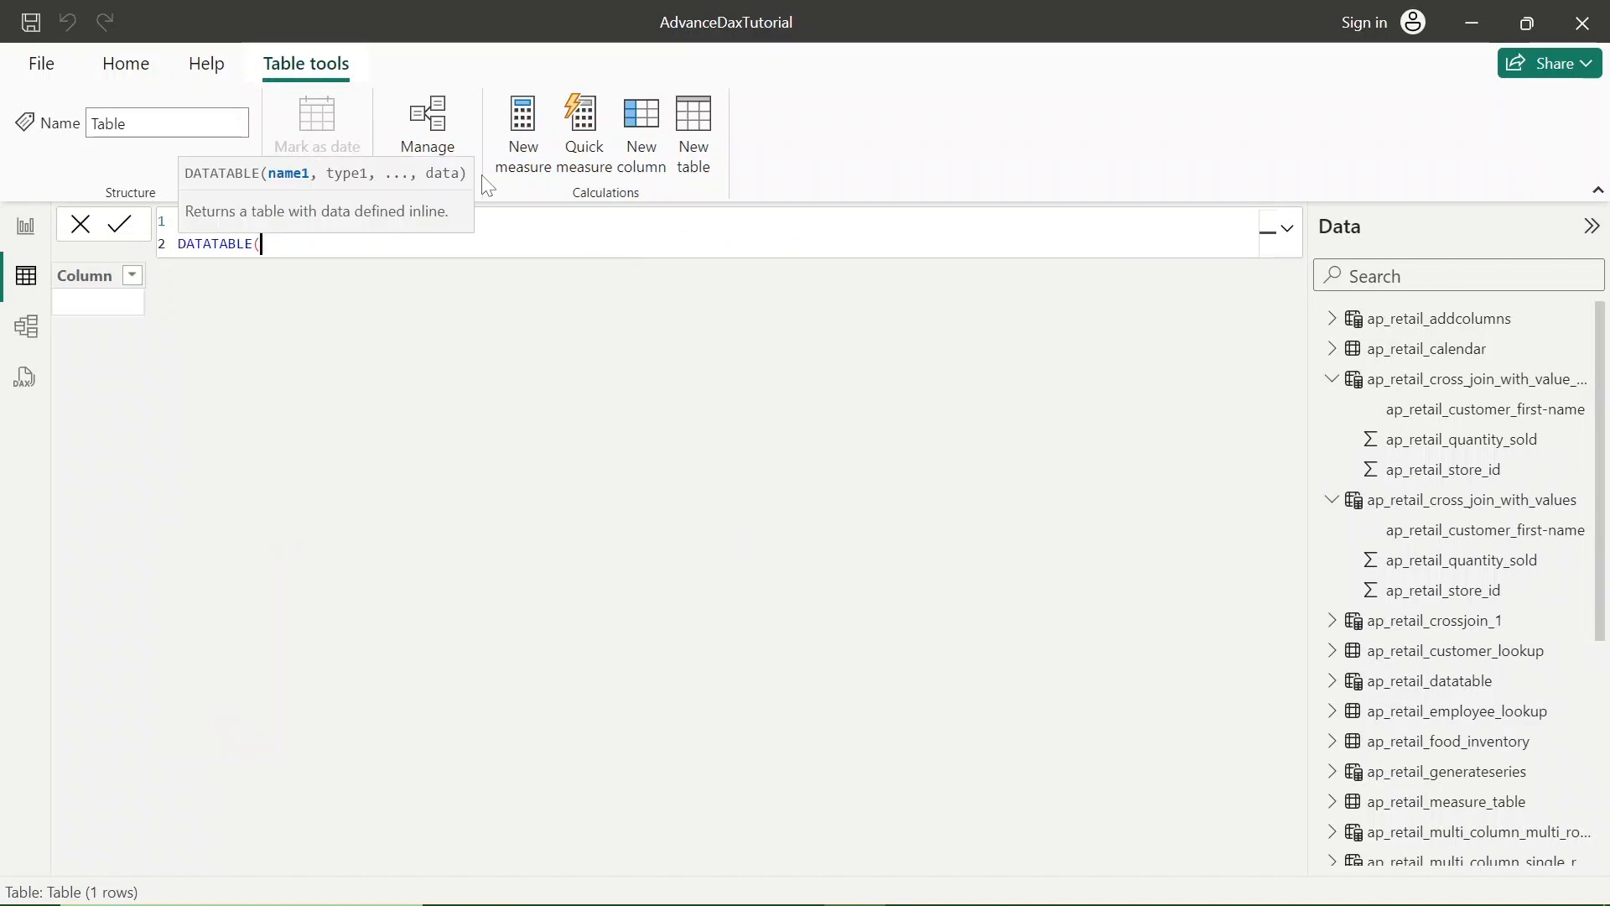
key("shift+Return")
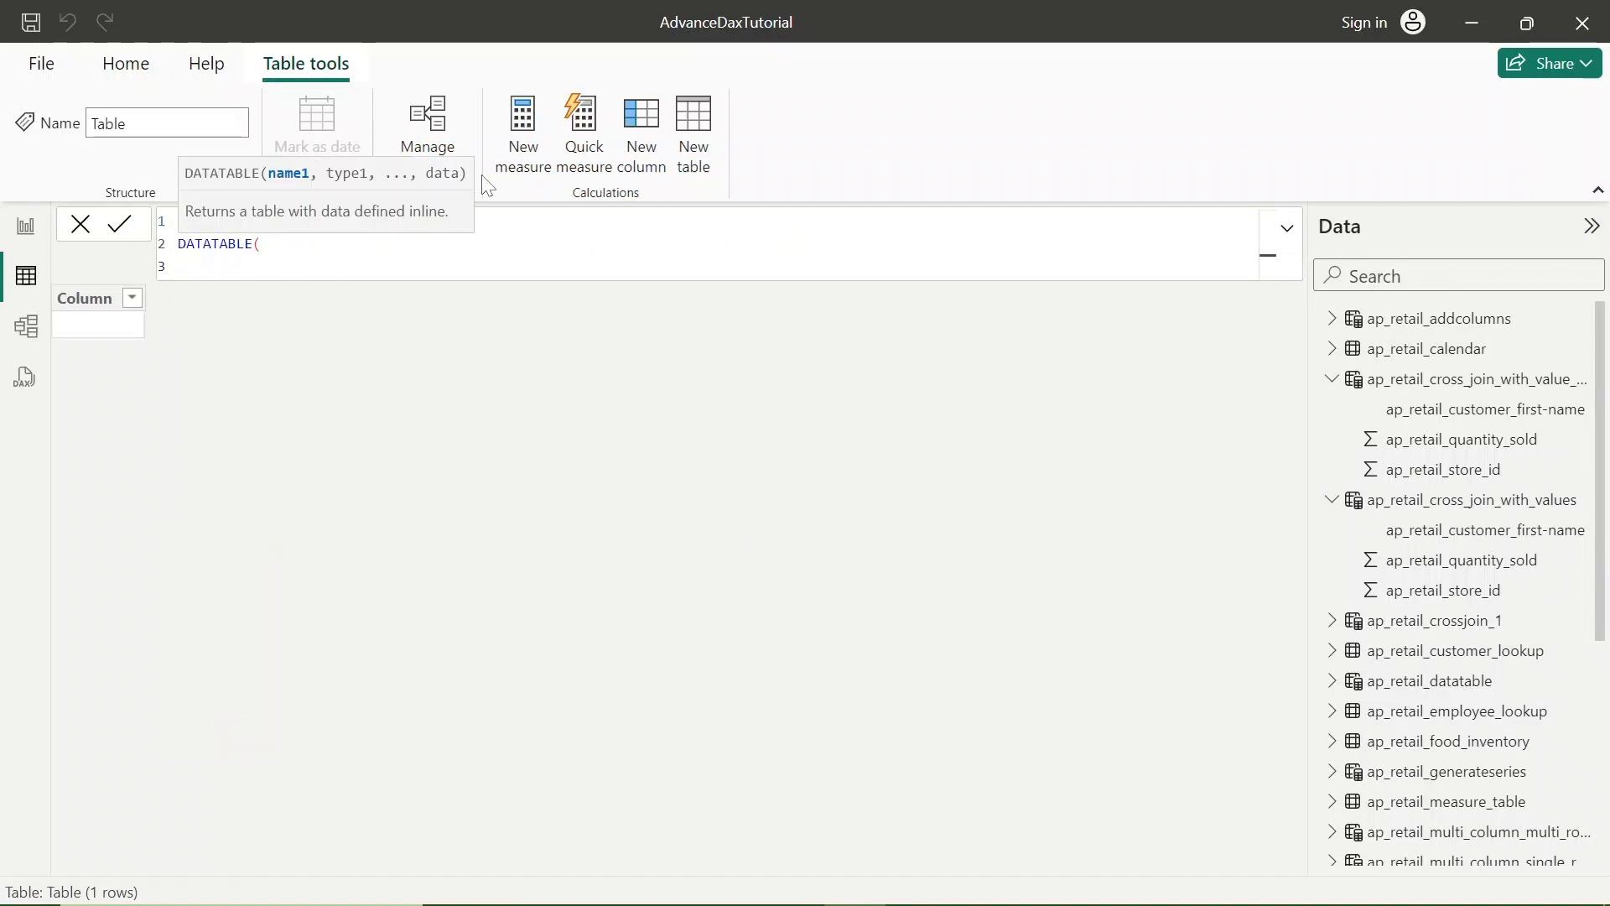
- Define the first DATATABLE column as "ap_retail_employee_name" with data type STRING, followed by a comma
type("\"ap")
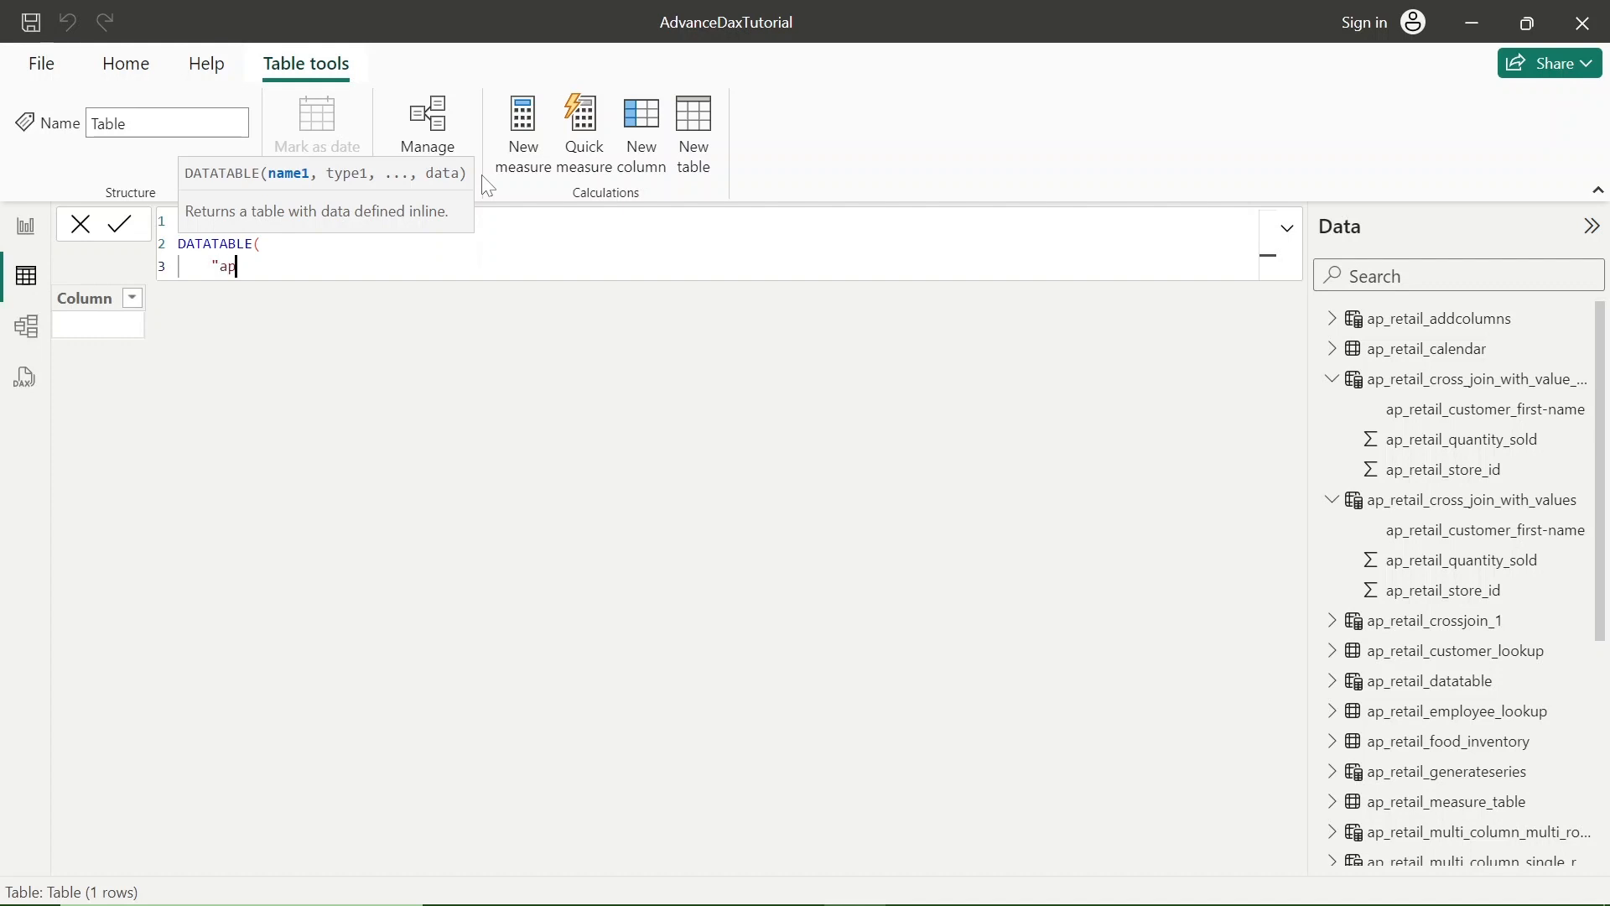
type("_retail_employee")
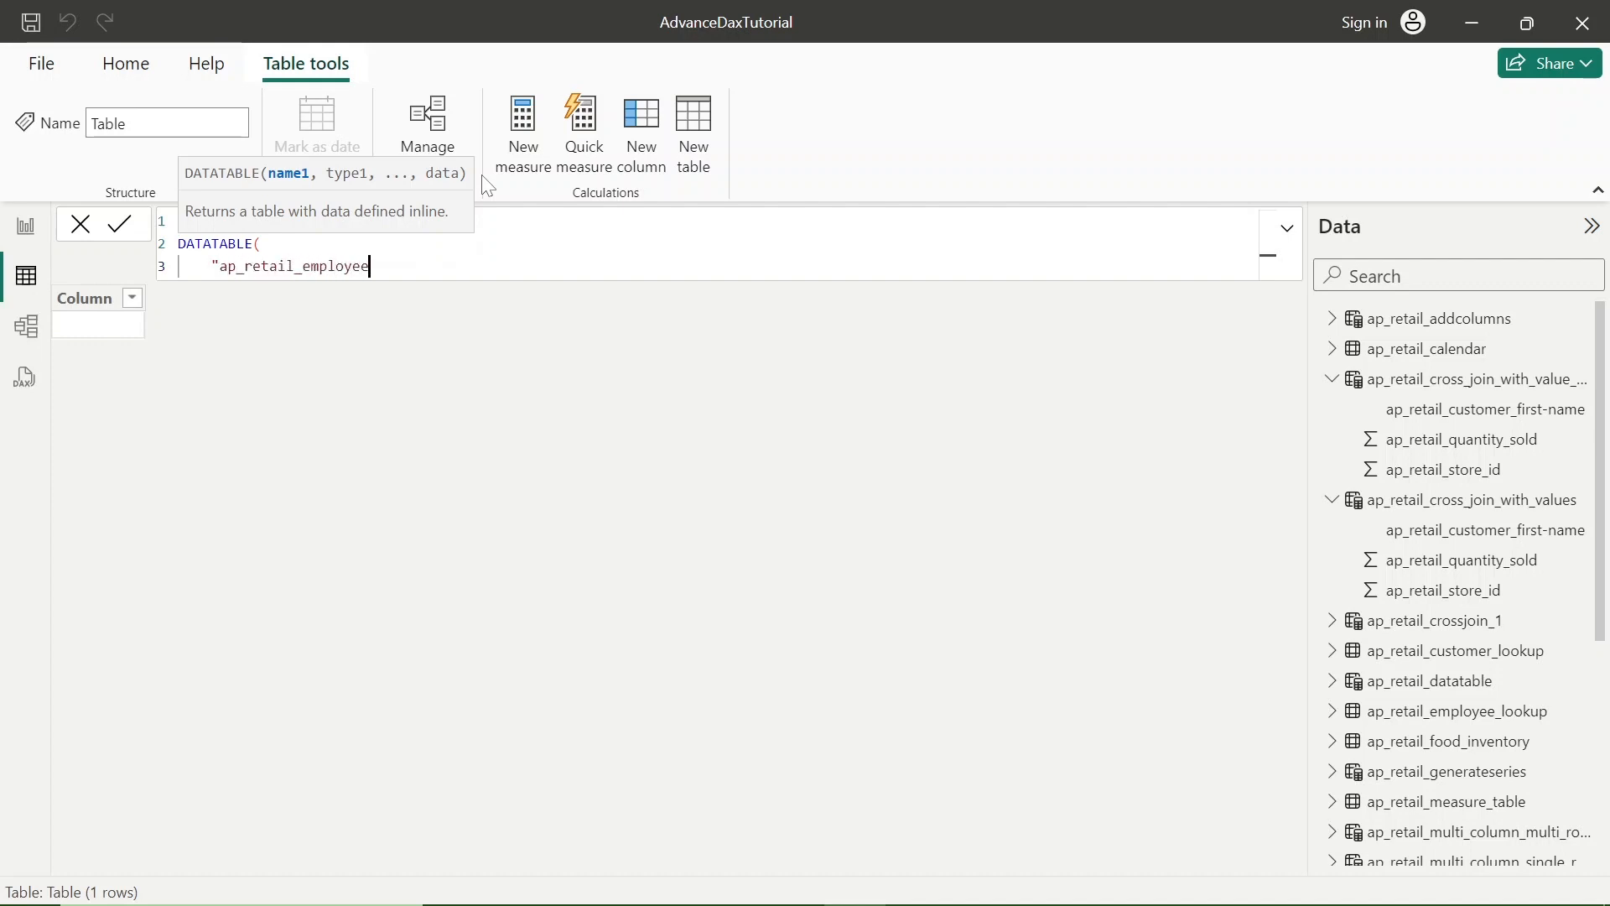
type("_name\" ,")
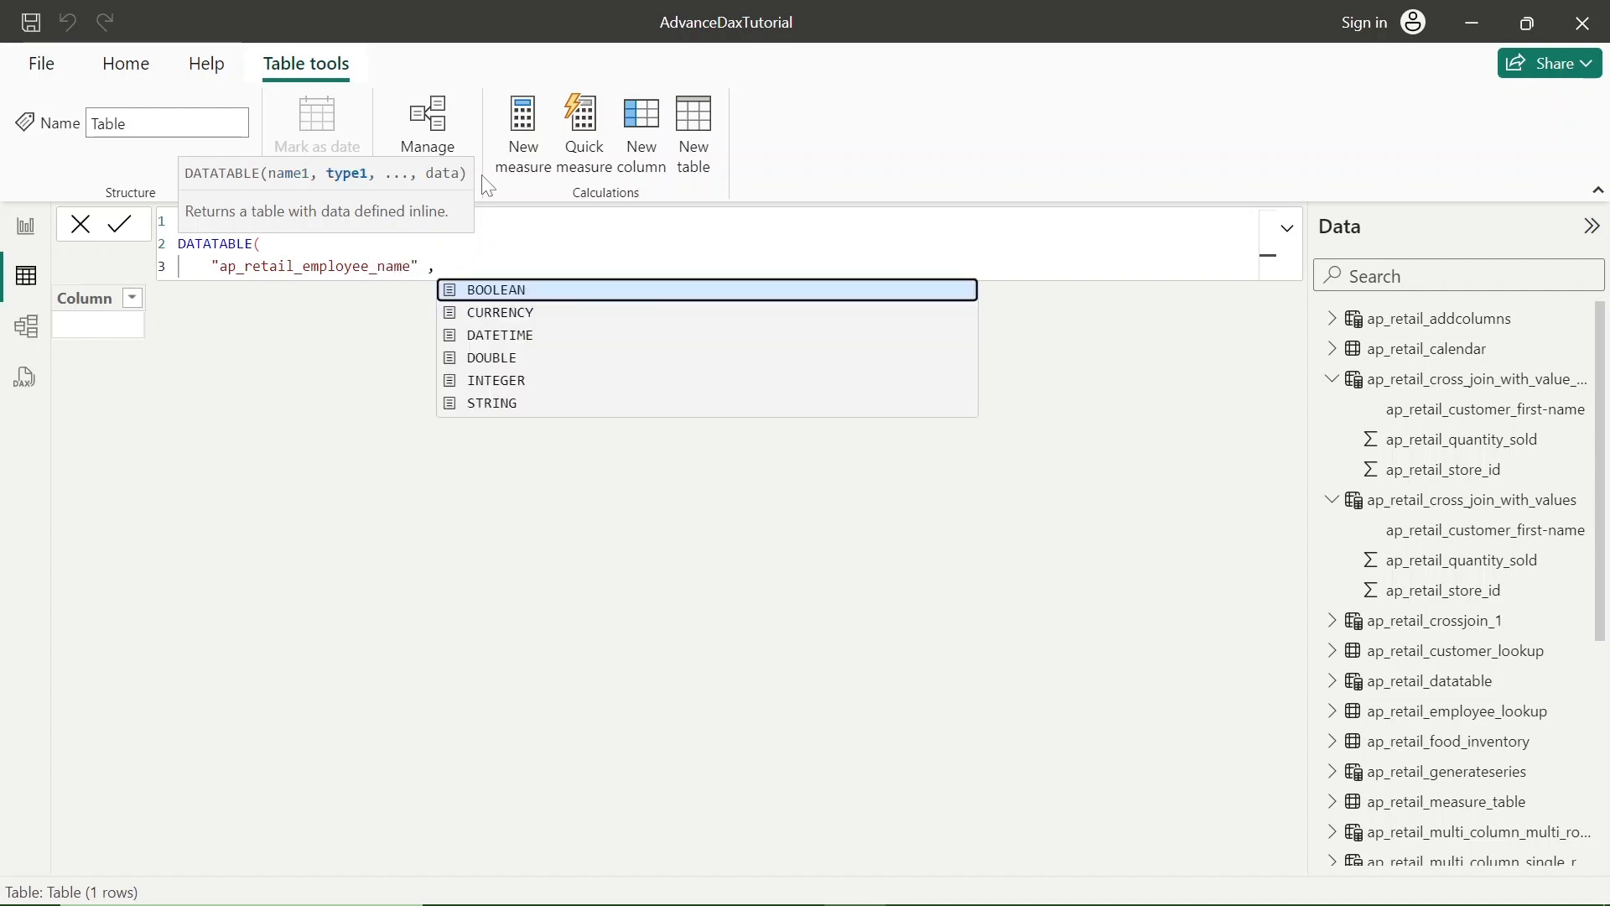
key("Down")
key("Down")
key("Down")
key("Down")
key("Down")
key("Tab")
type(",")
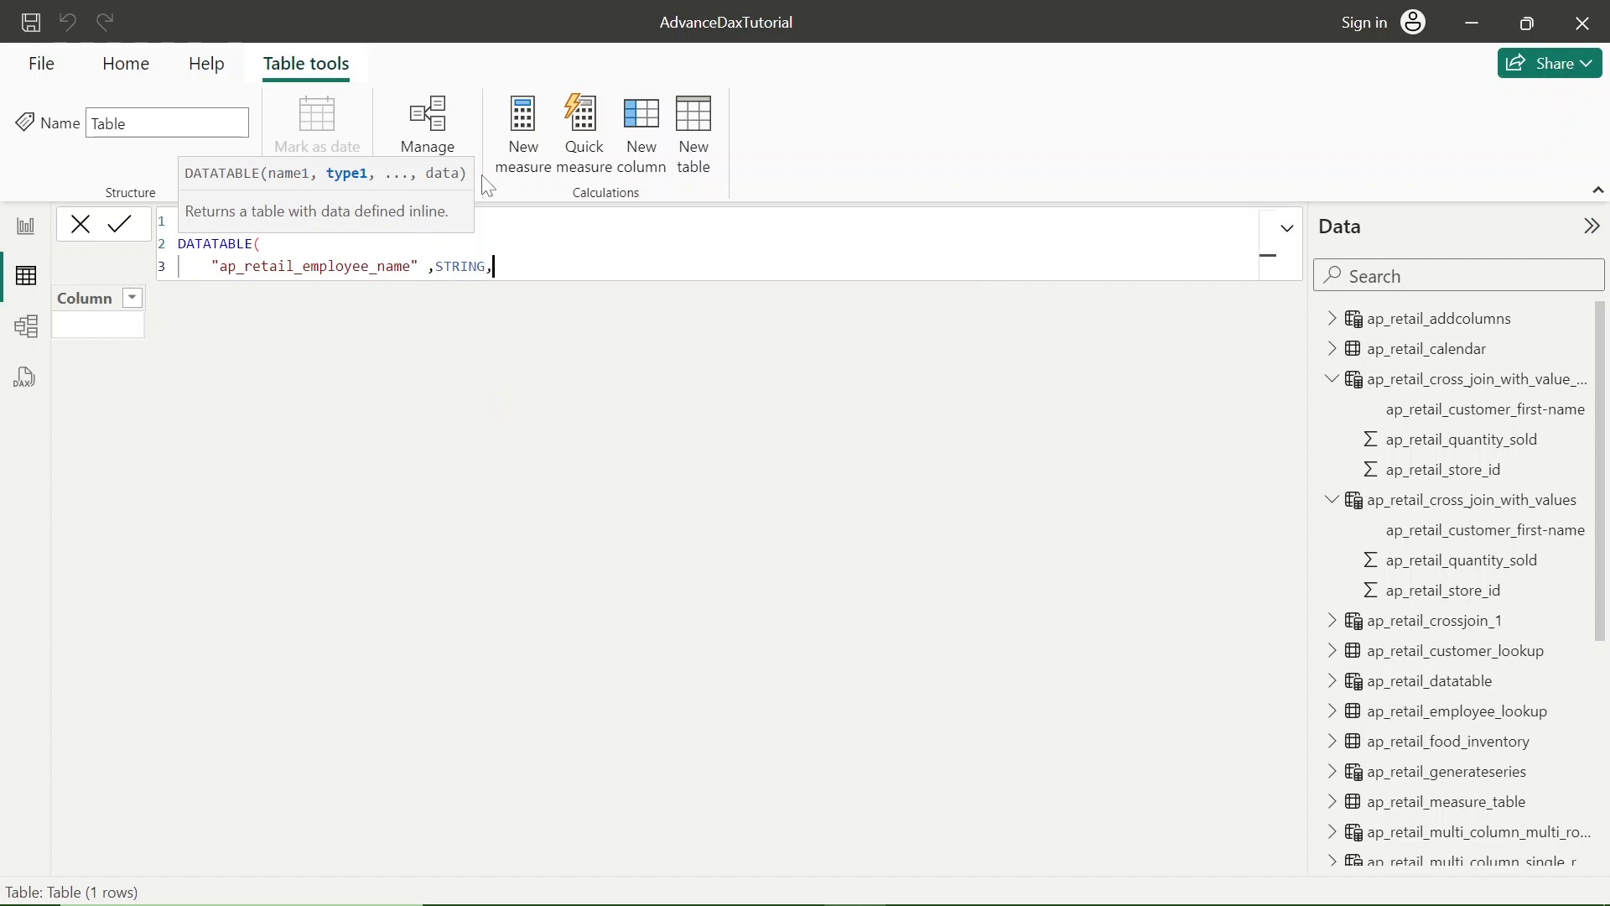
- Define the second column as "ap_retail_employee_location" with data type STRING on its own line
key("shift+Return")
key("Tab")
type("\"ap")
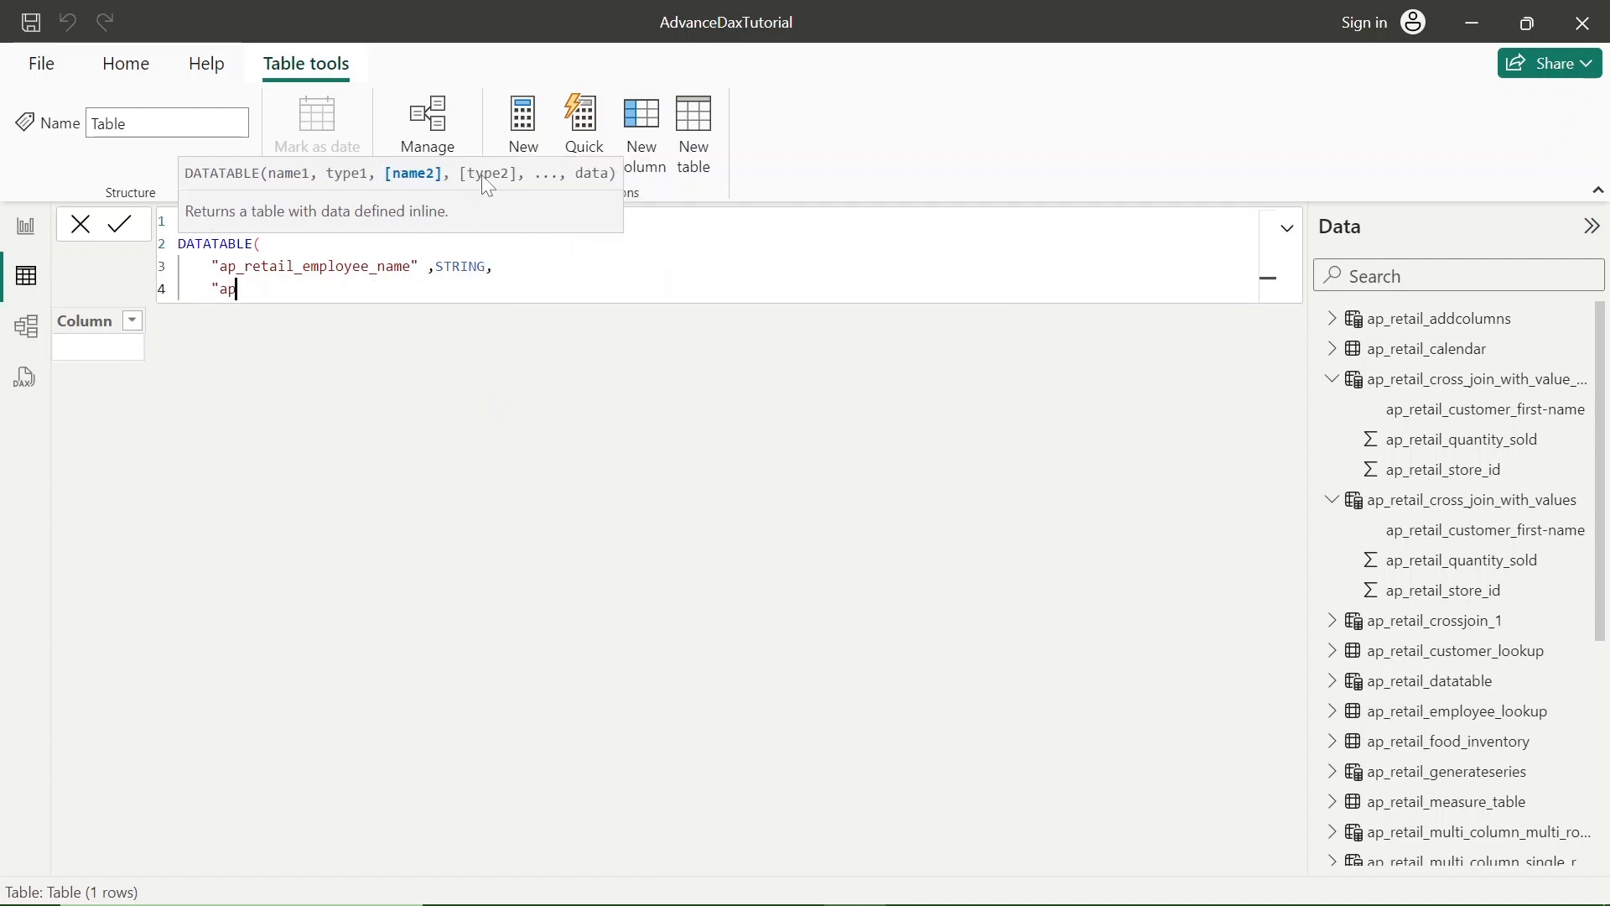
type("_retail_employe")
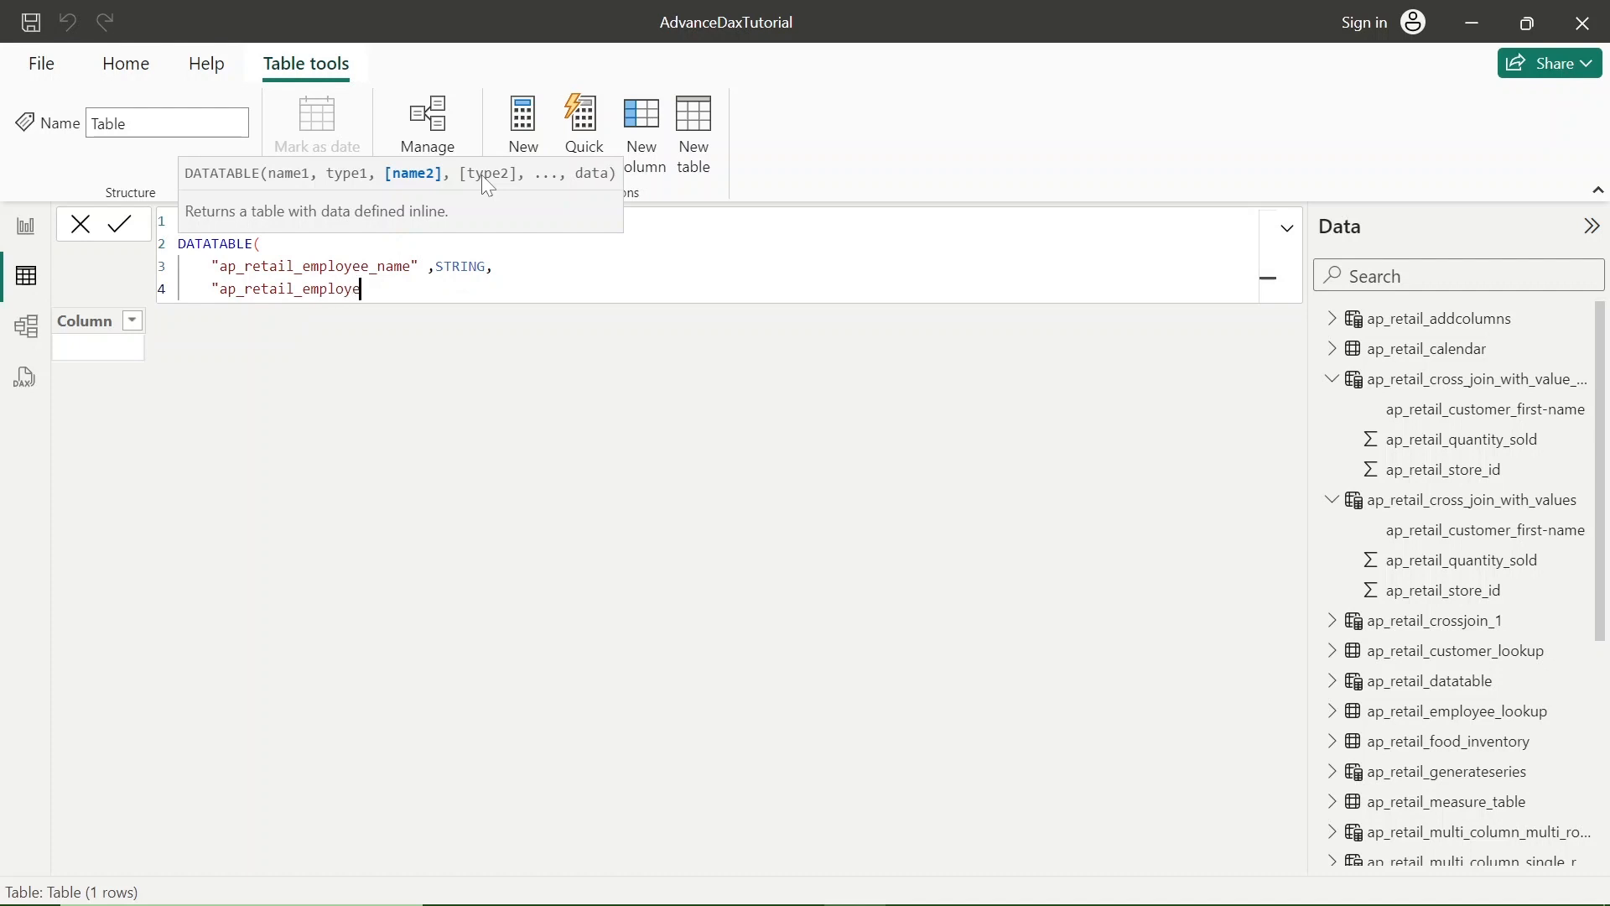
type("e_location\" ,")
key("Down")
key("Down")
key("Down")
key("Down")
key("Down")
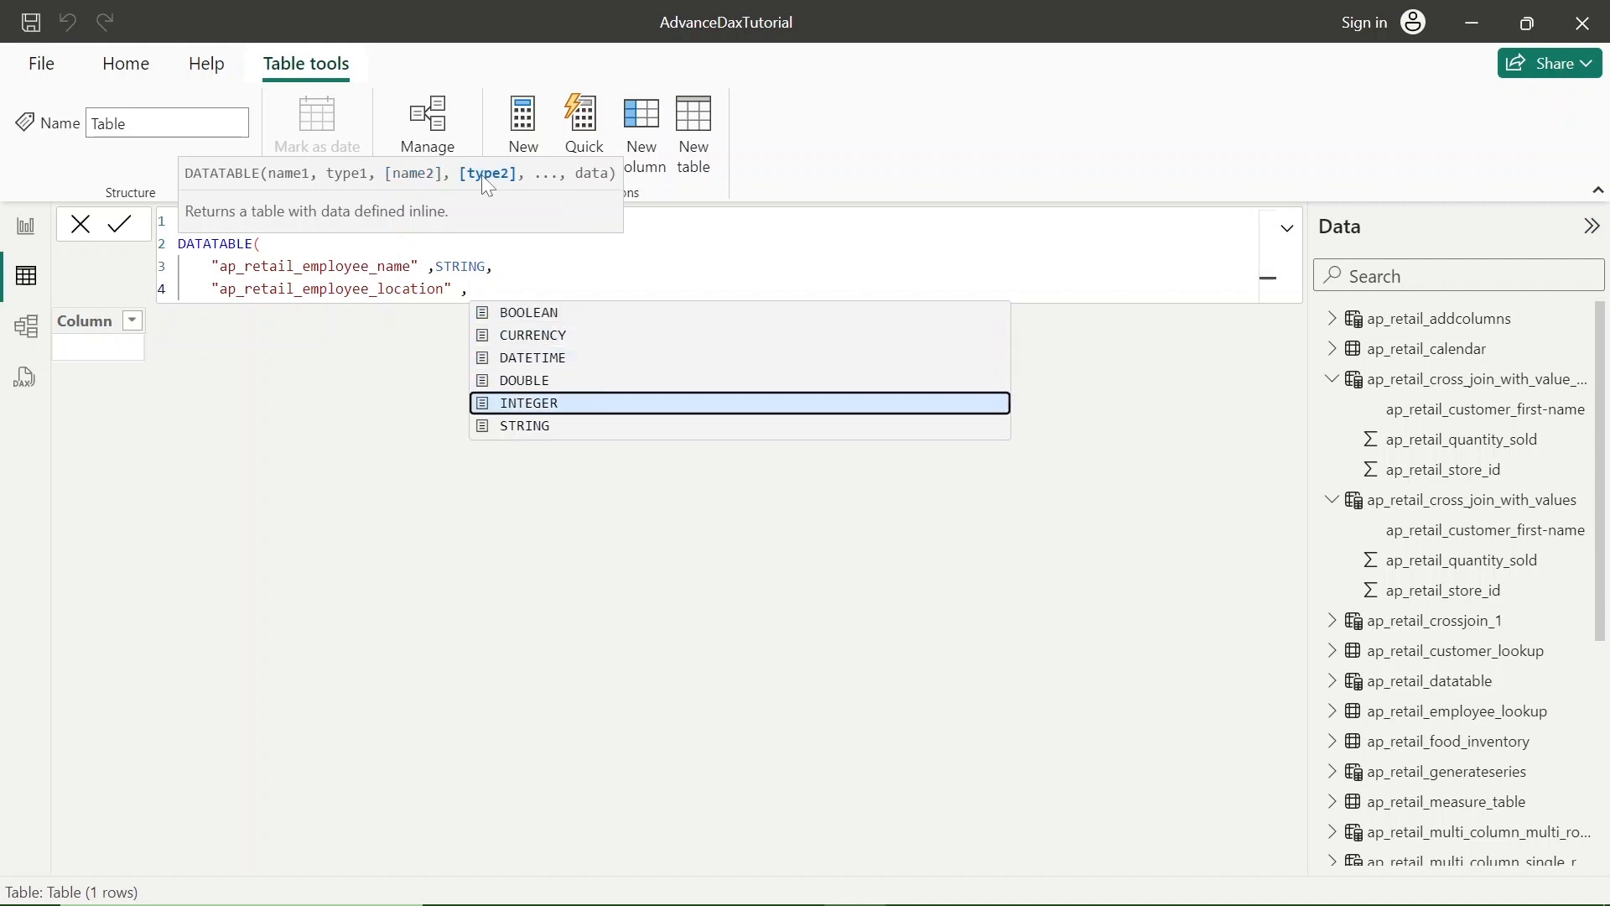
key("Return")
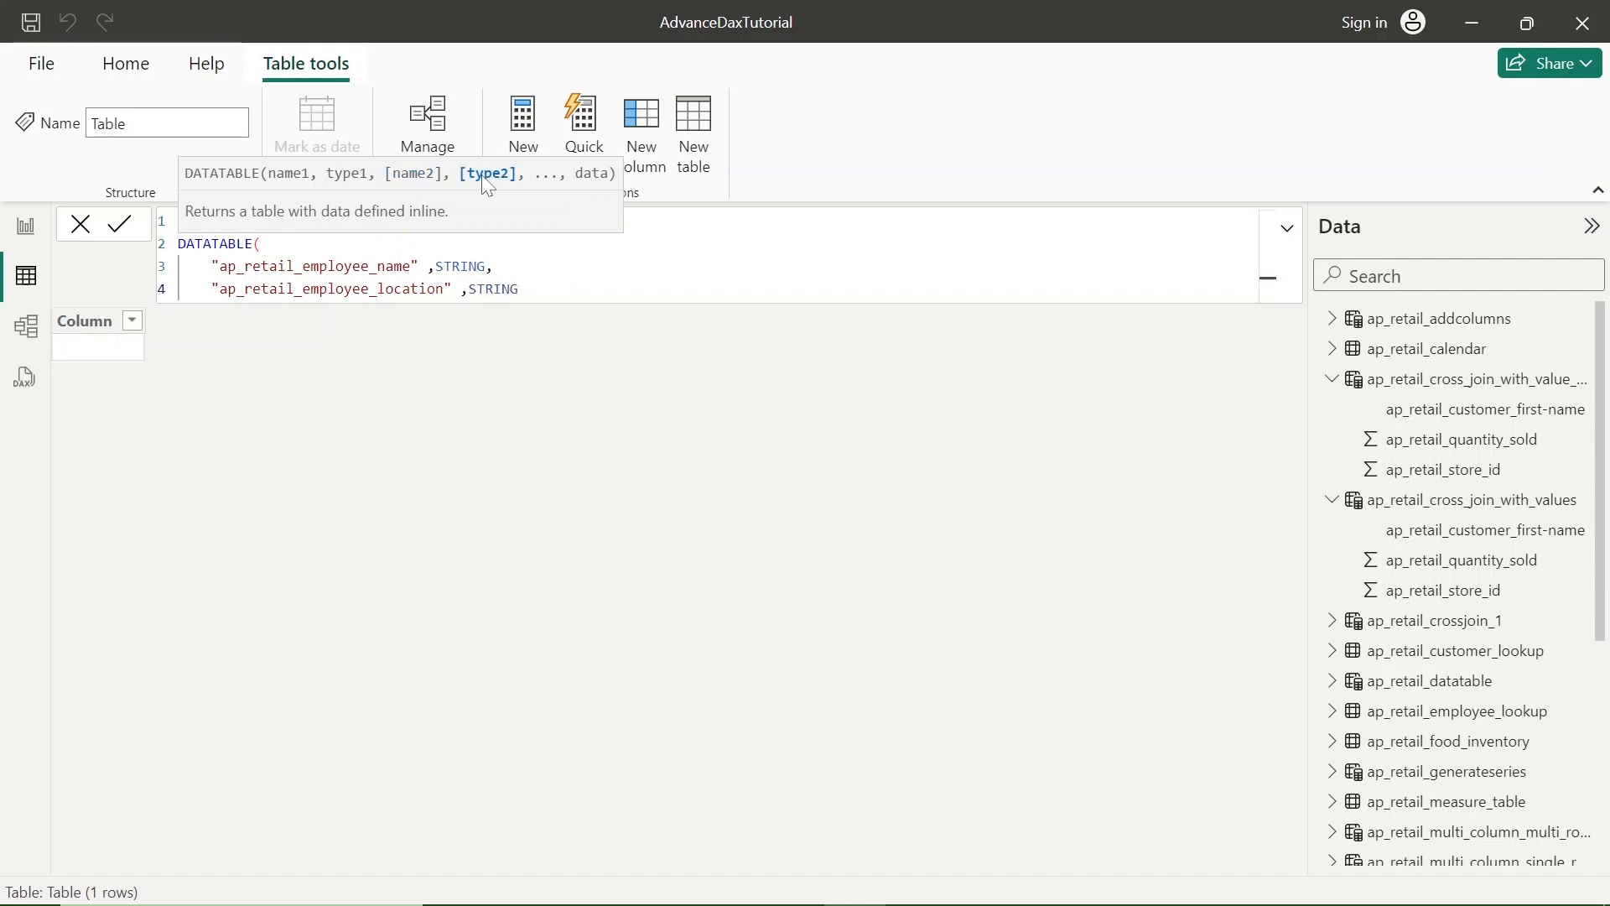
- Add the third column name "ap_retail_employee_salary" on a new line and put the missing comma after the location column's STRING type
key("shift+Return")
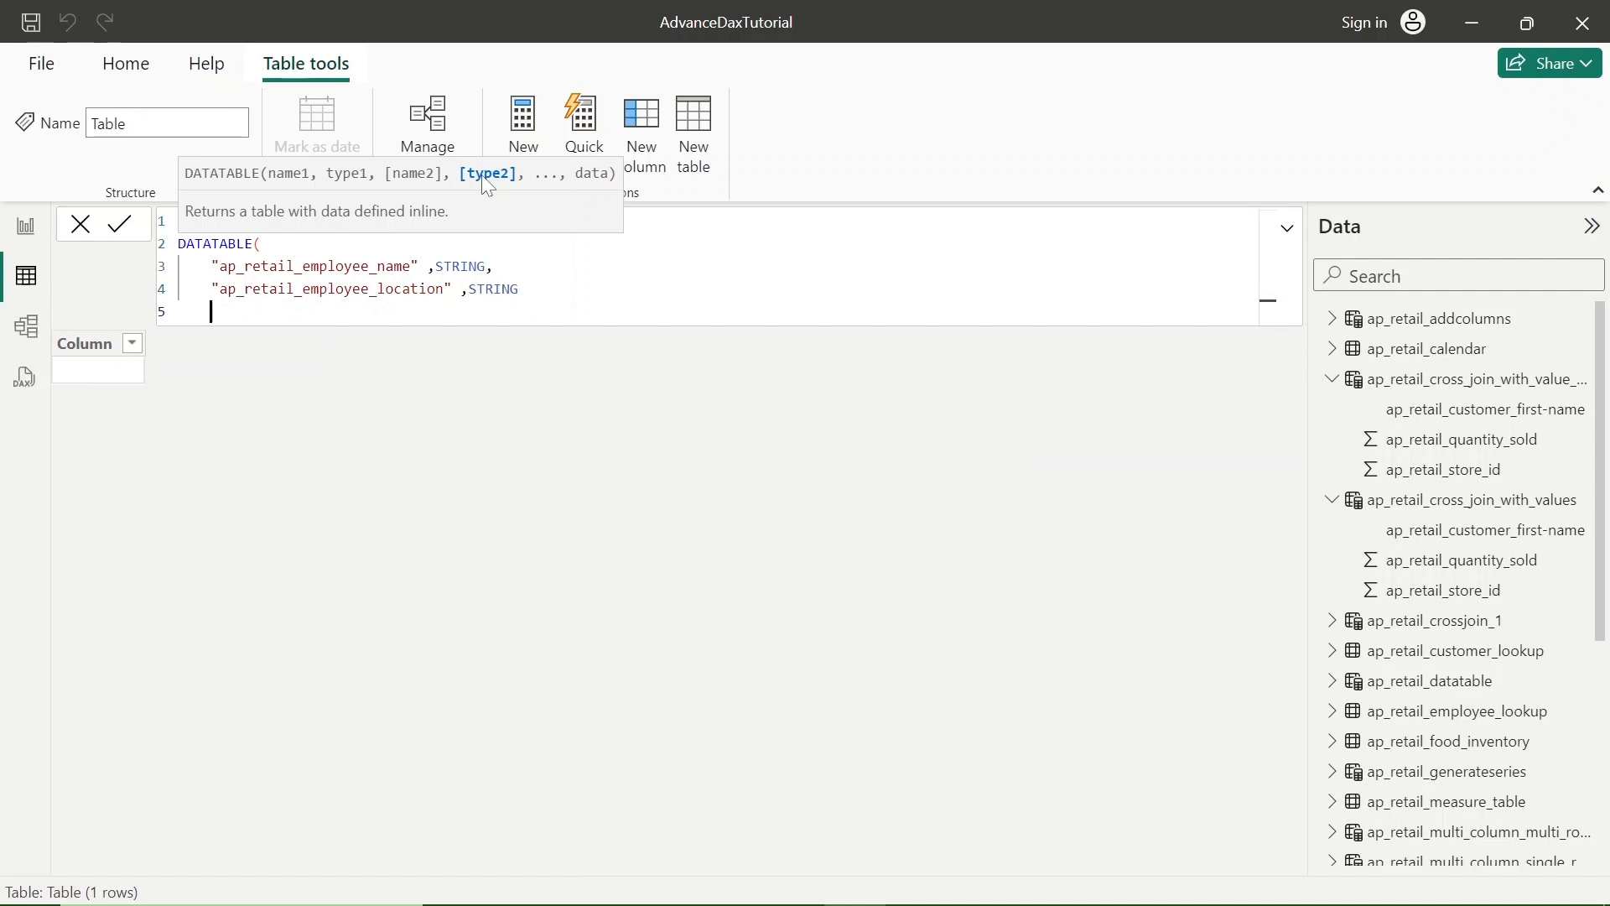
type("\"ap_")
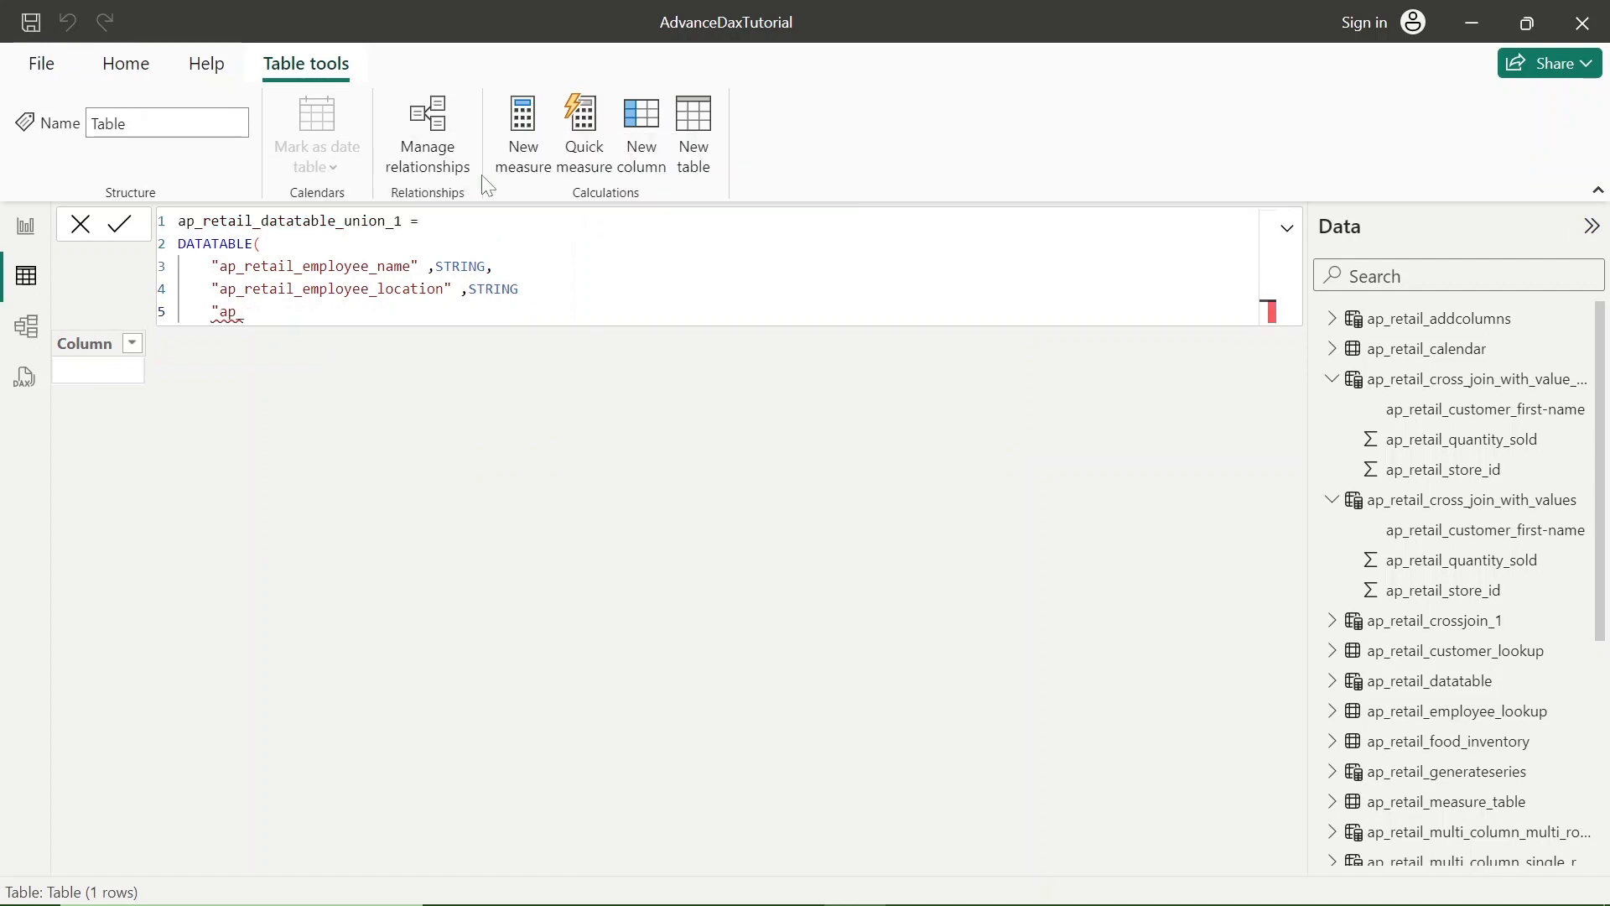
type("retail_employee")
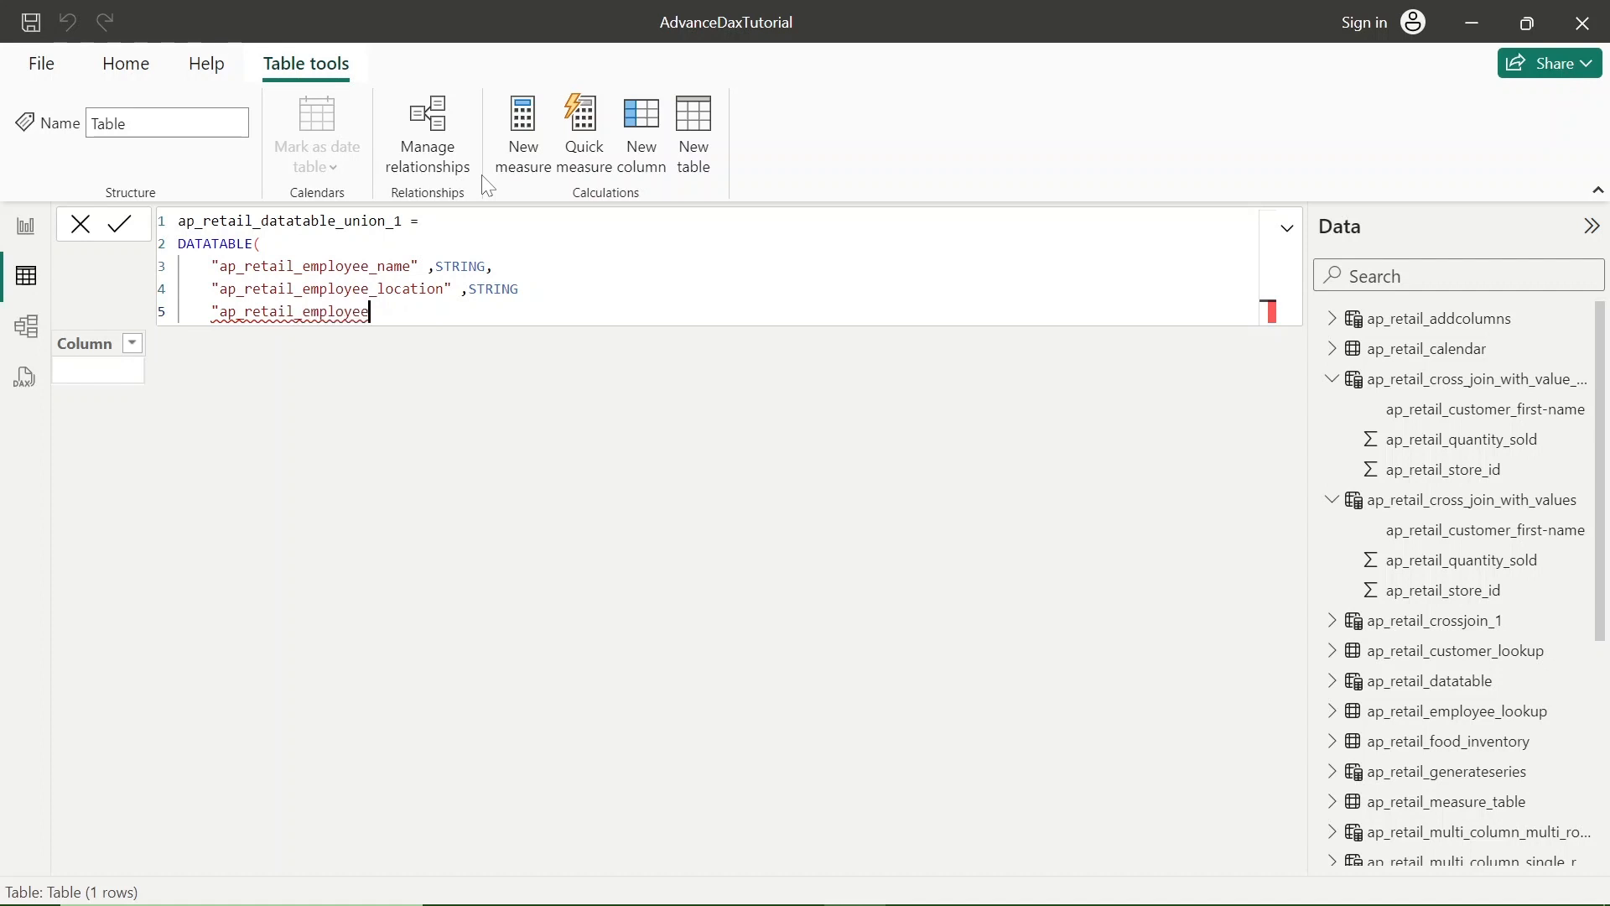
type("_salary\"")
left_click(521, 290)
type(",")
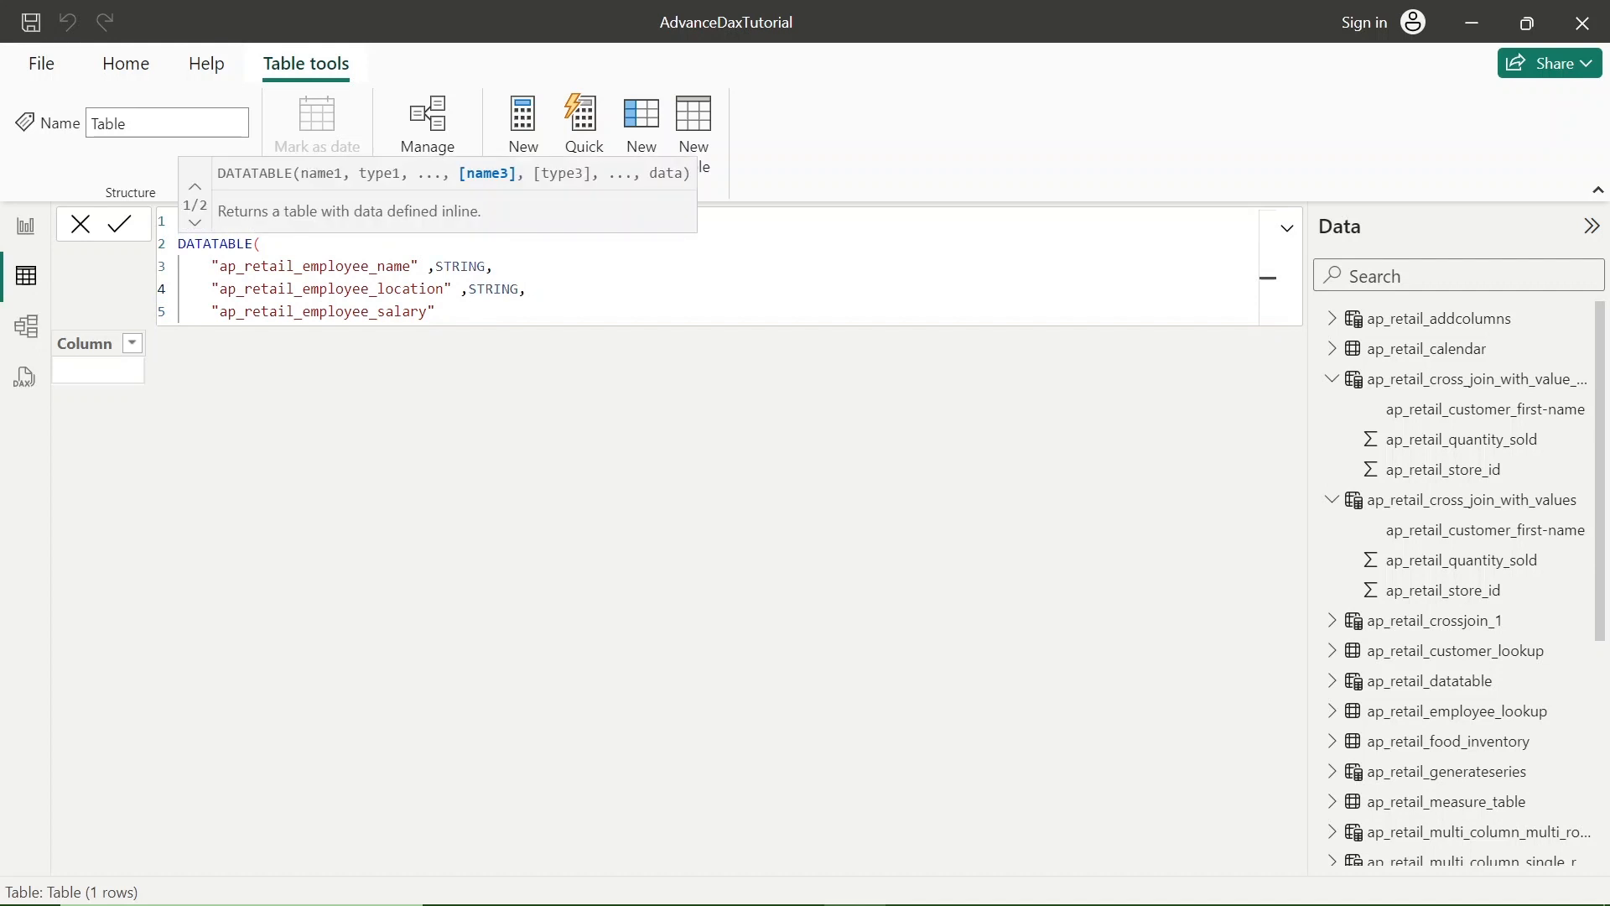
- Give the ap_retail_employee_salary column the data type INTEGER, followed by a comma
left_click(438, 313)
type(",")
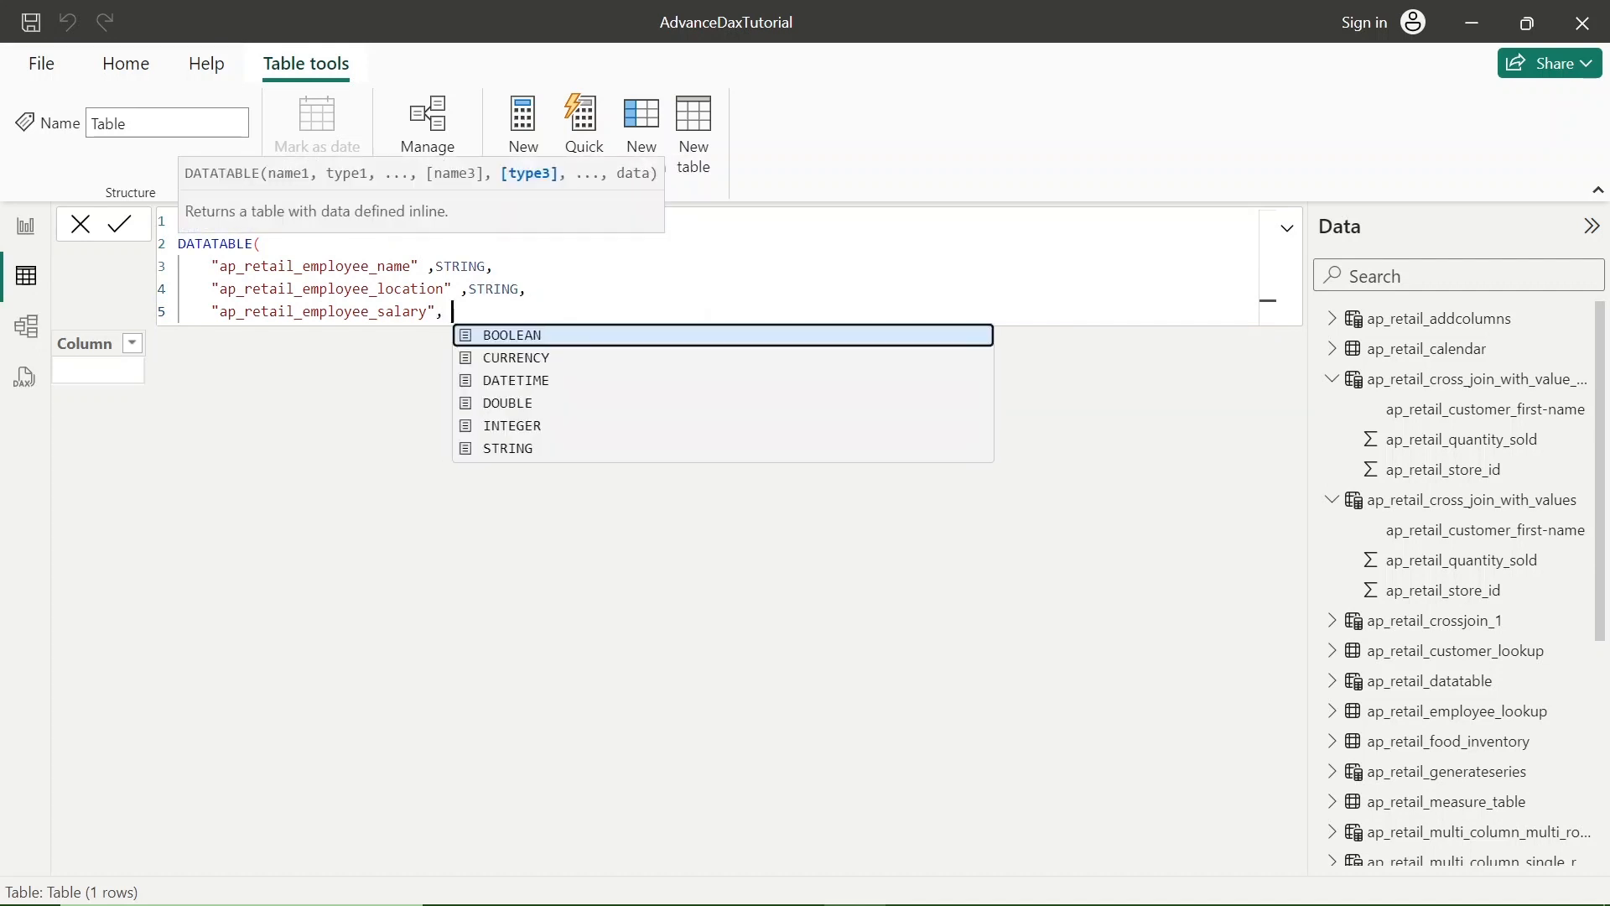
key("Down")
key("Down")
key("Down")
key("Down")
key("Return")
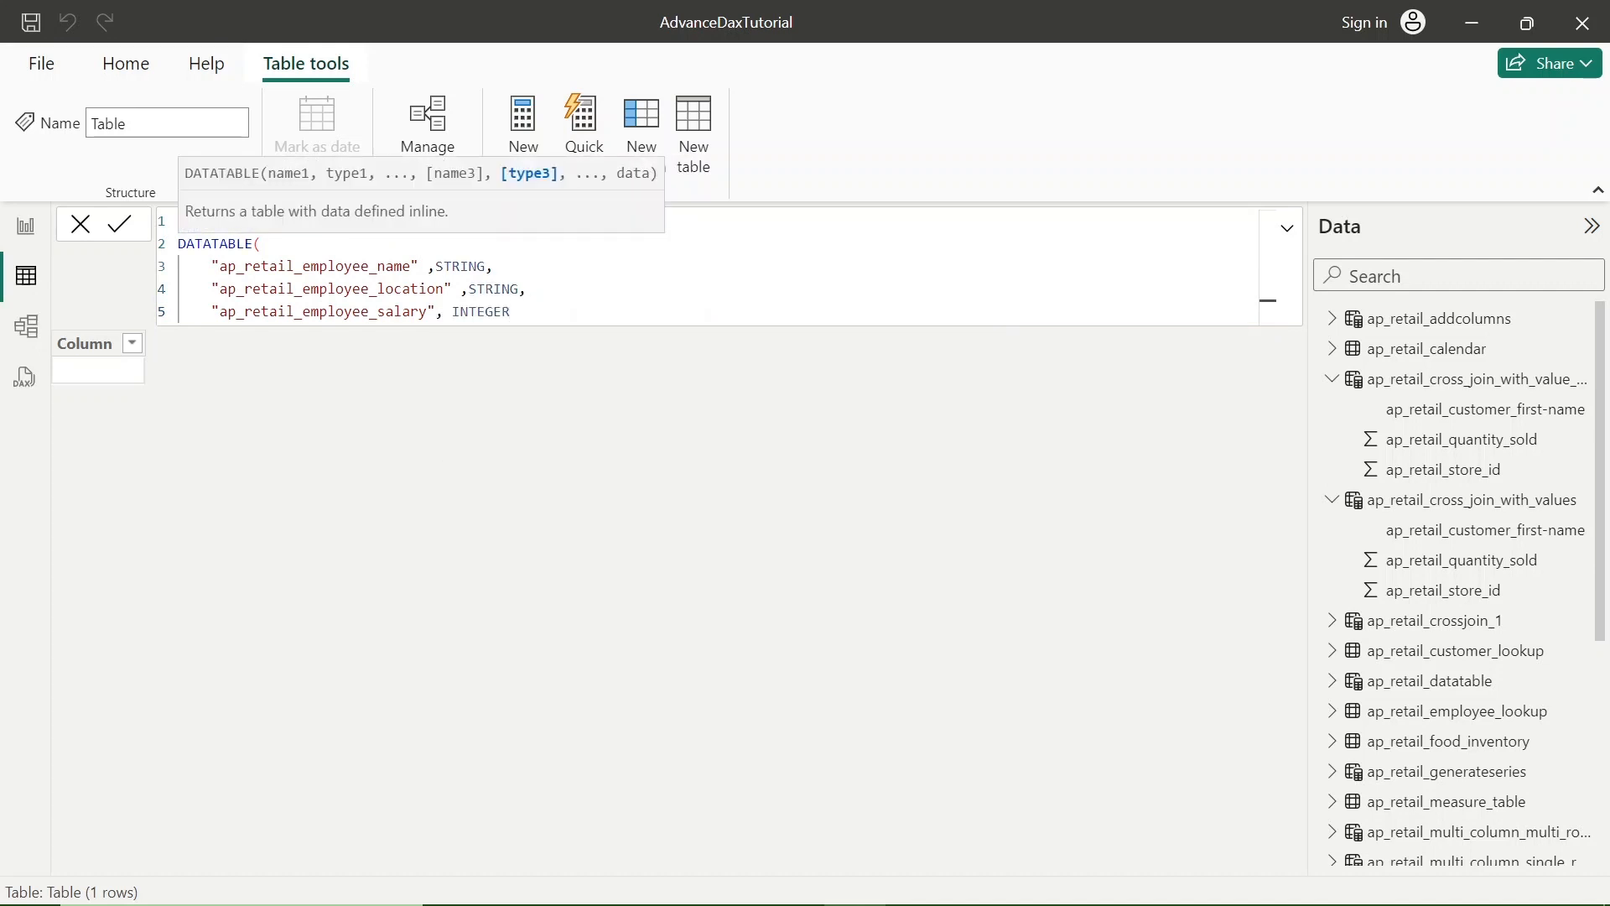
type(",")
- Add a pair of curly braces on separate lines below the column definitions to hold the data rows
key("Return")
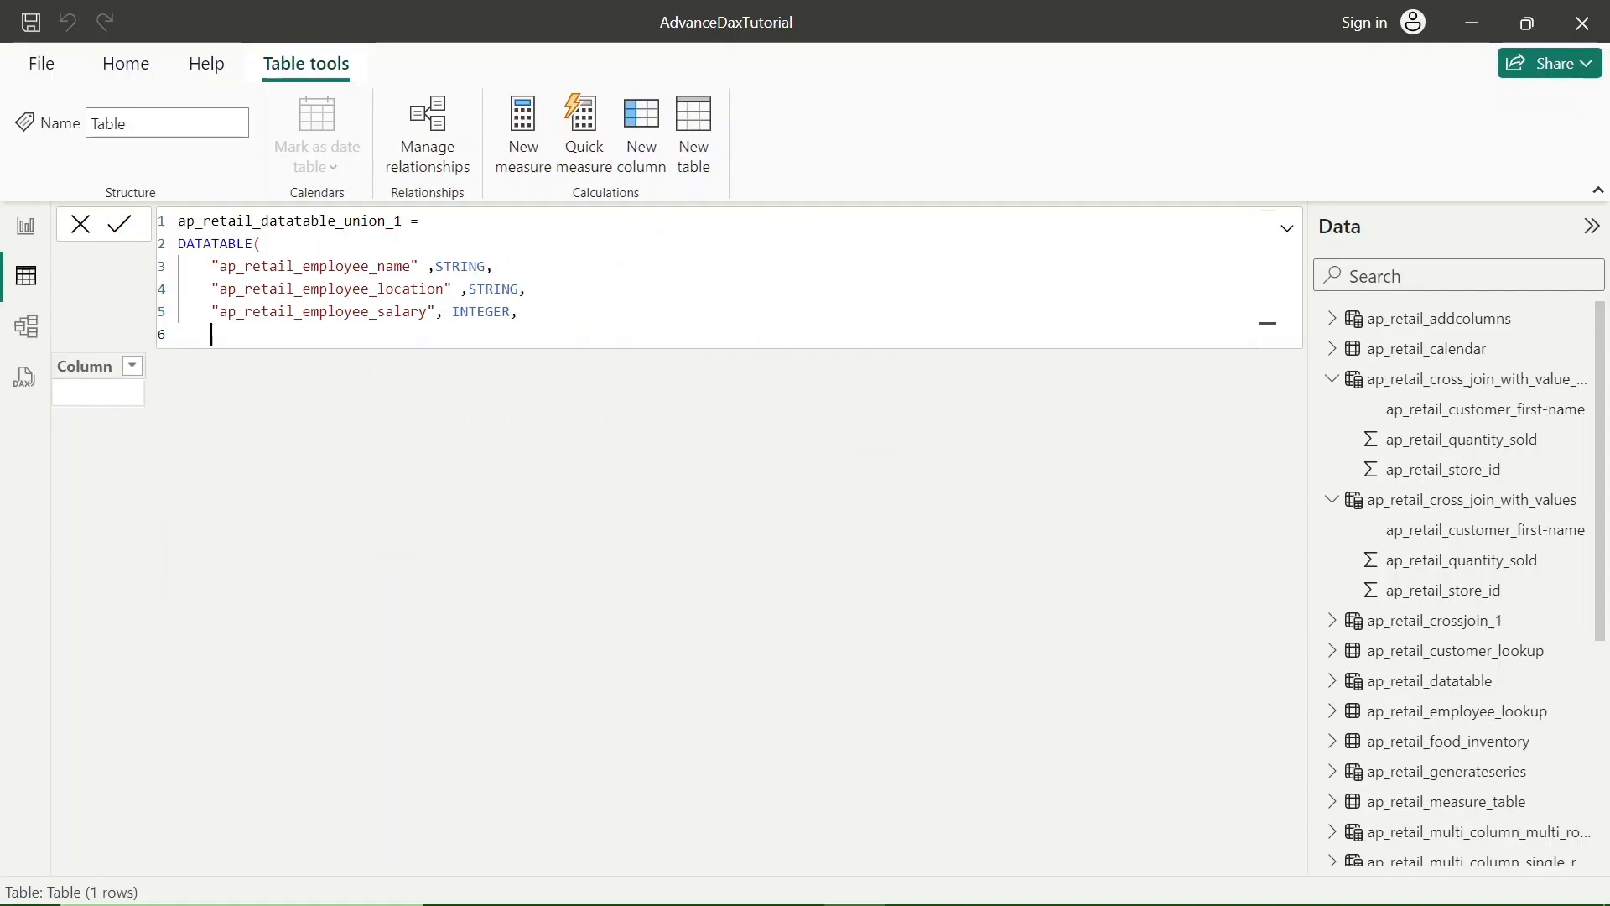
type("{")
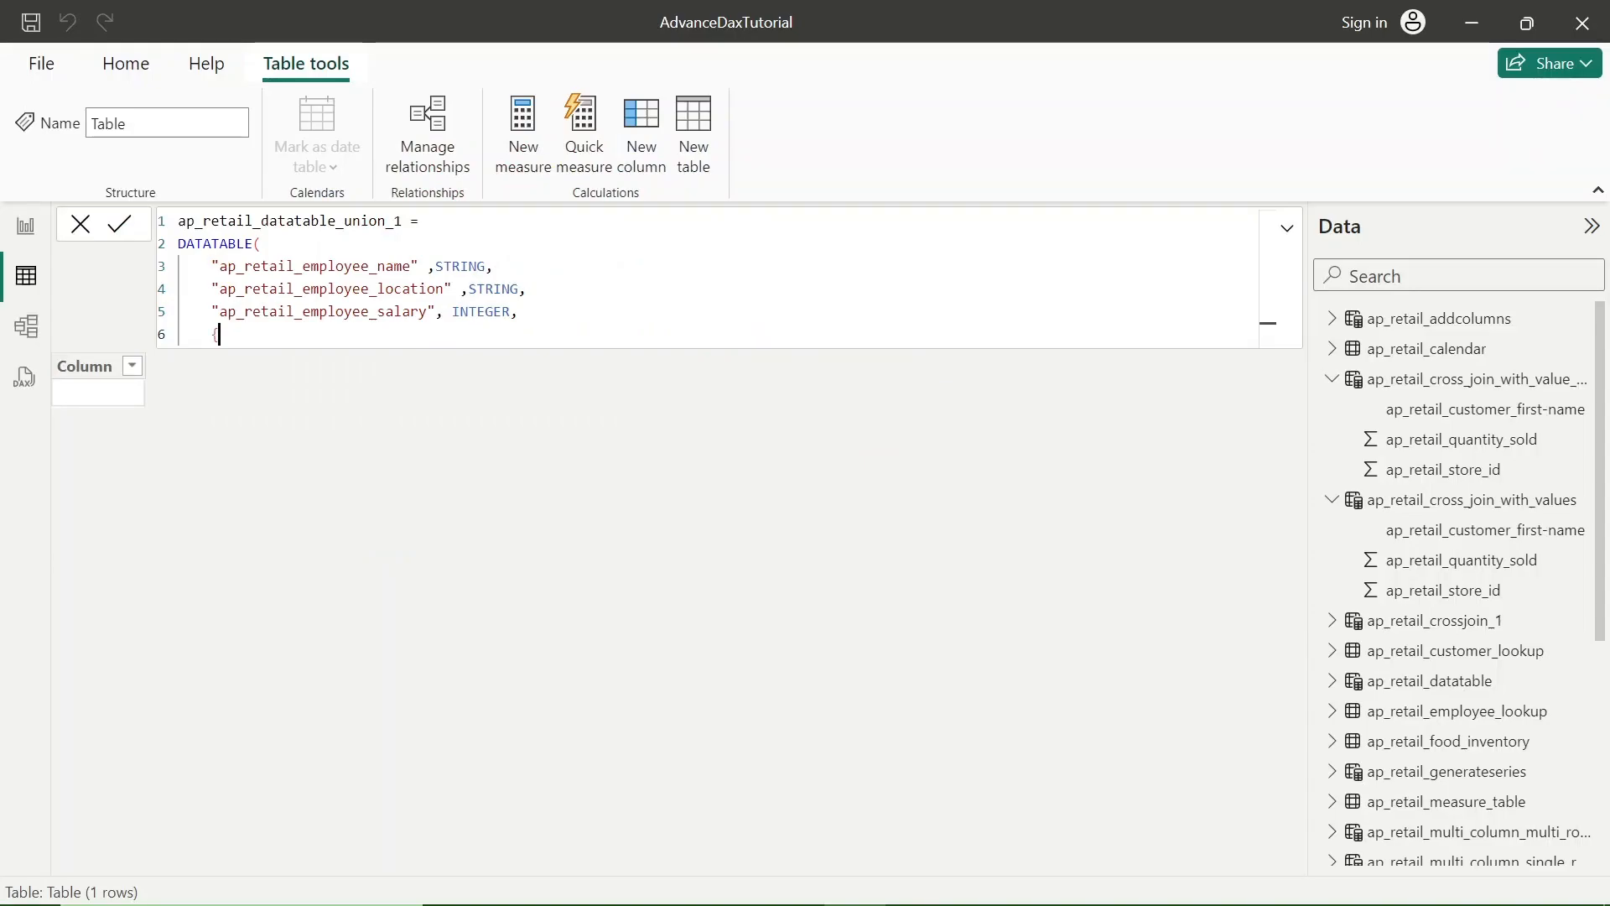
type("}")
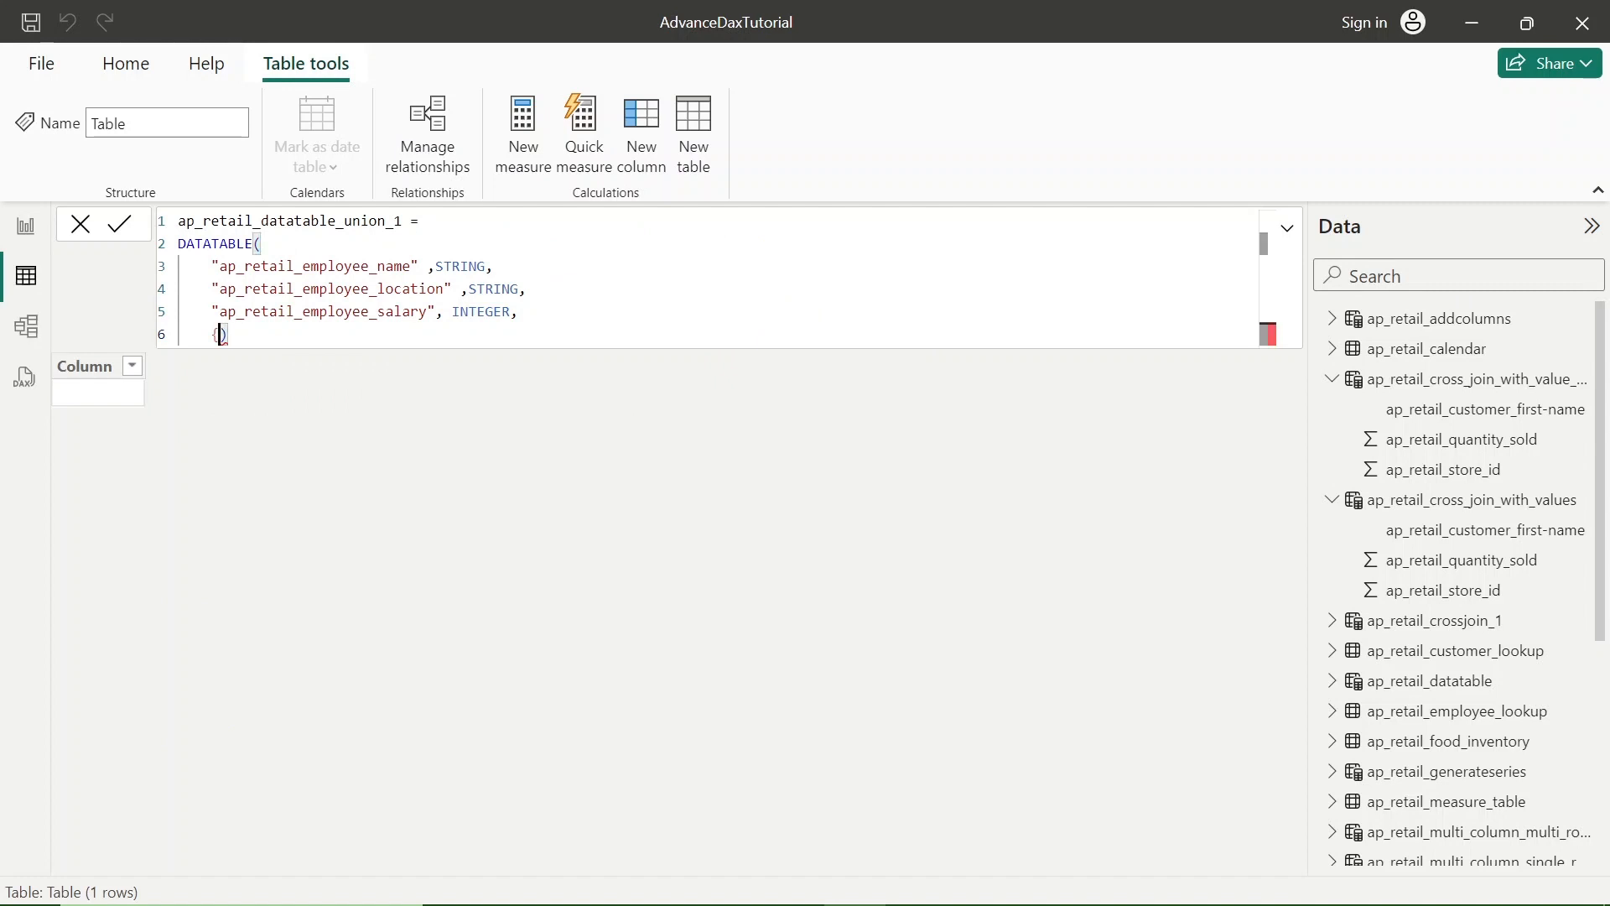
key("Return")
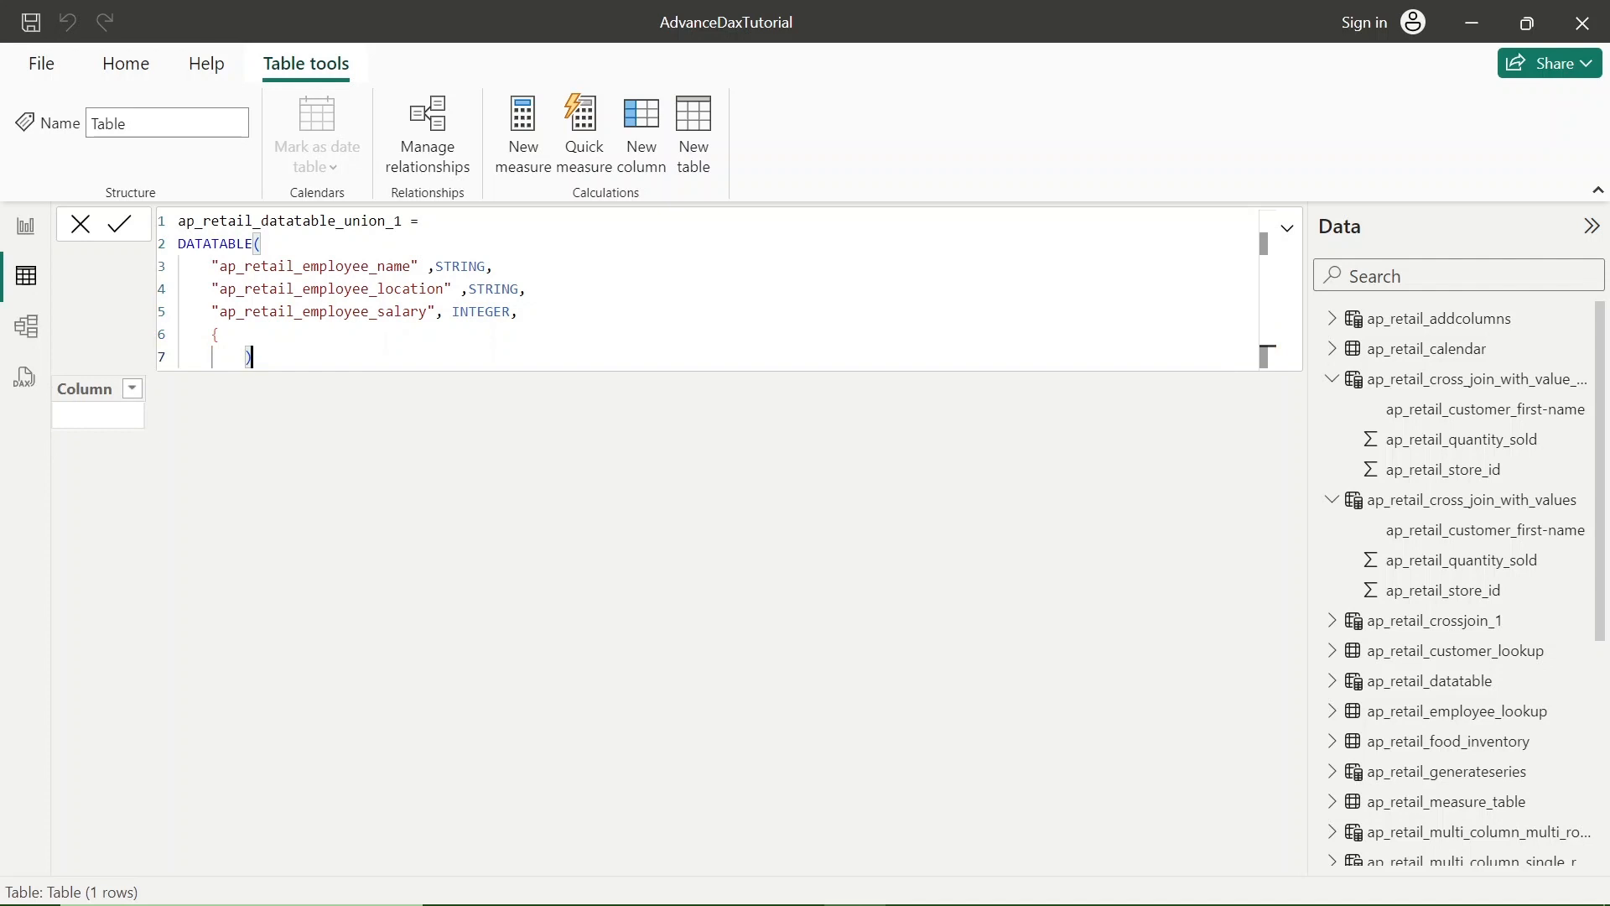
key("BackSpace")
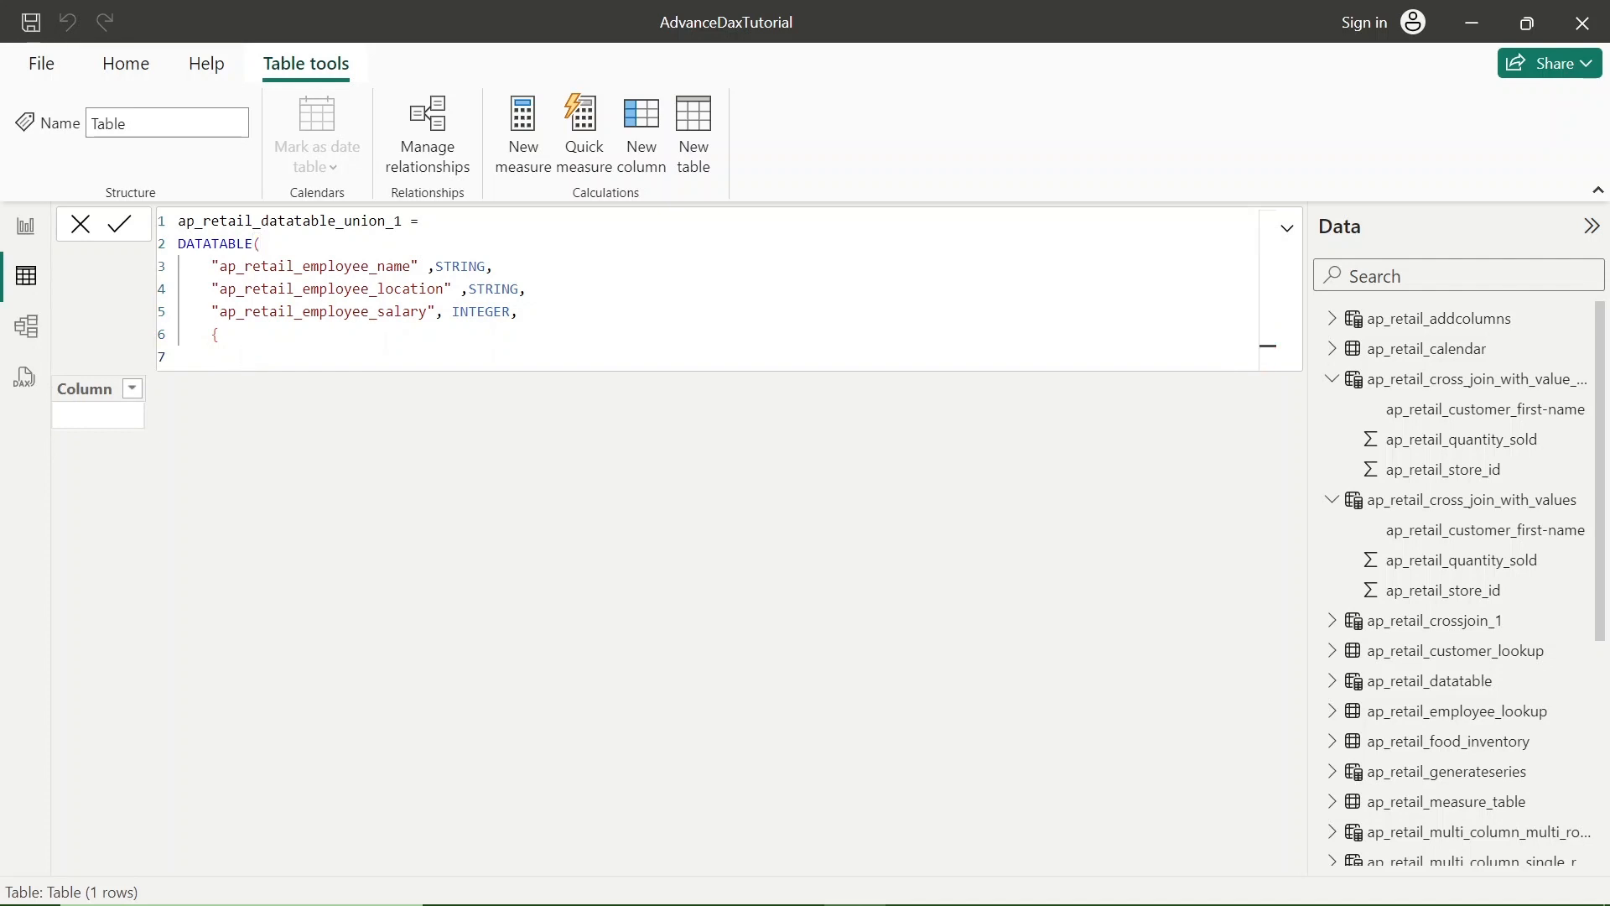
type("}")
key("Return")
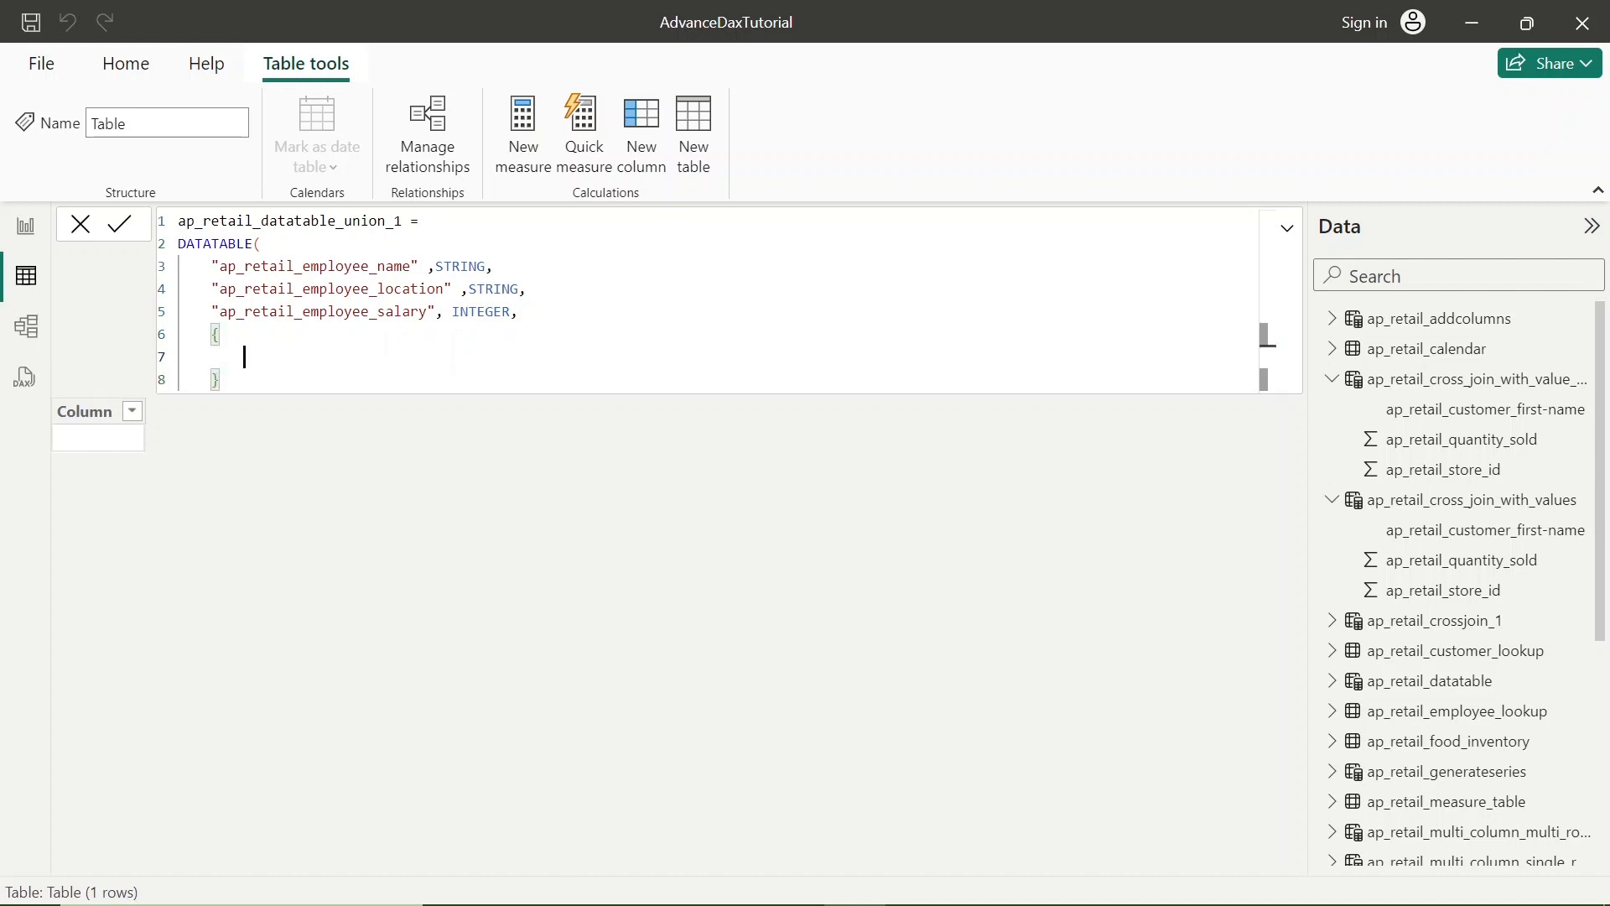
- Start a parenthesised data row inside the braces and enter the first employee's full name as a quoted value
type("()")
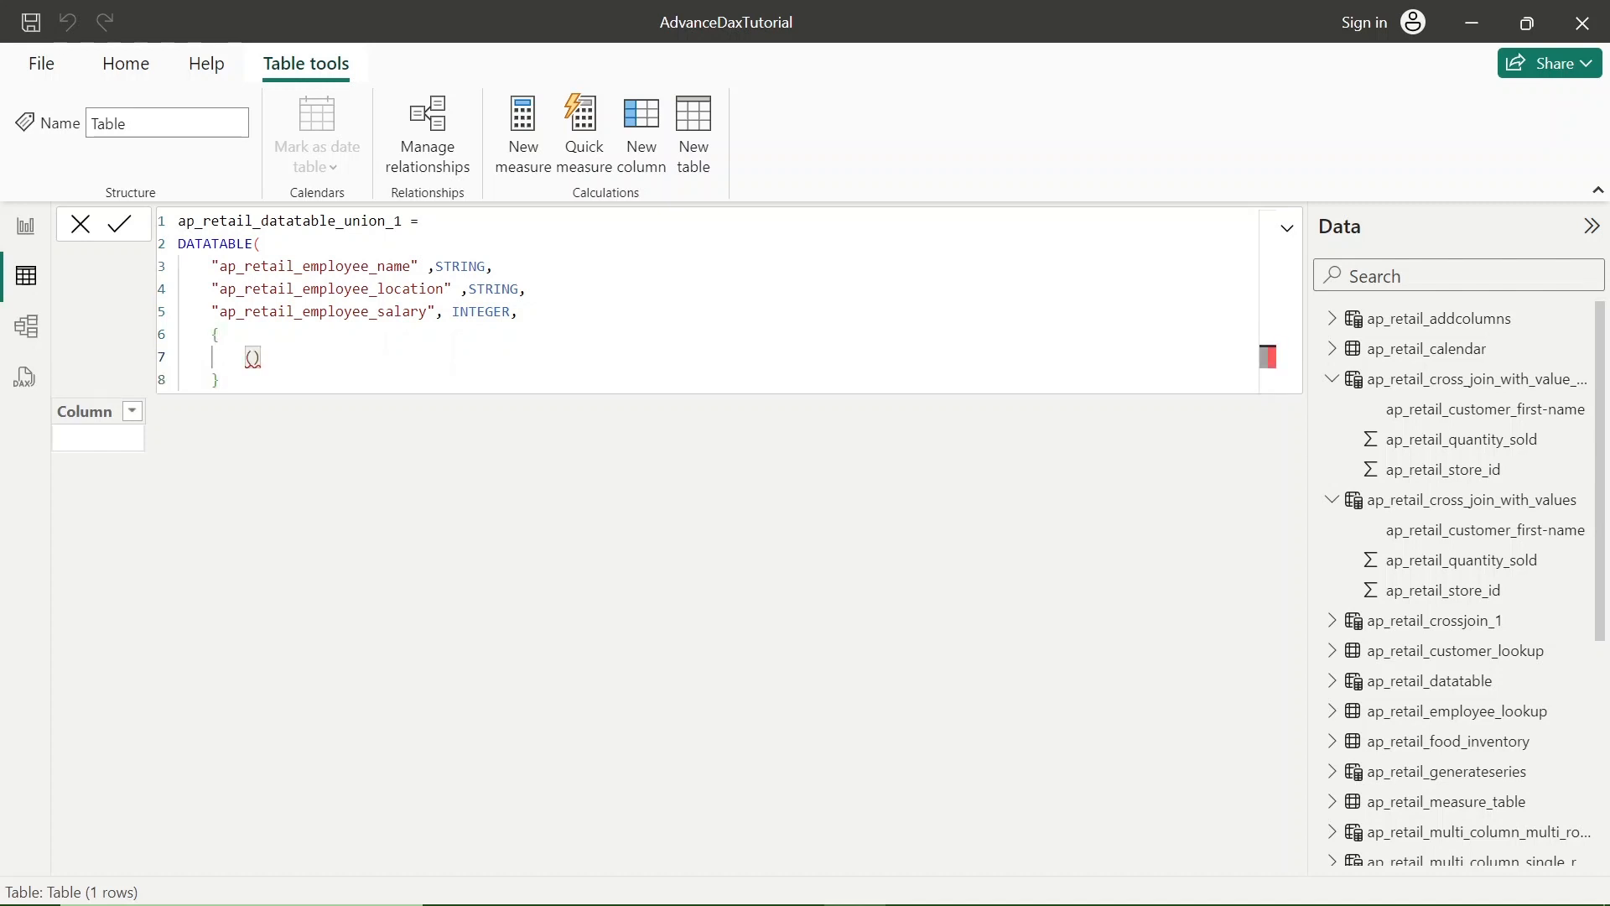
type("\"SantoshSah")
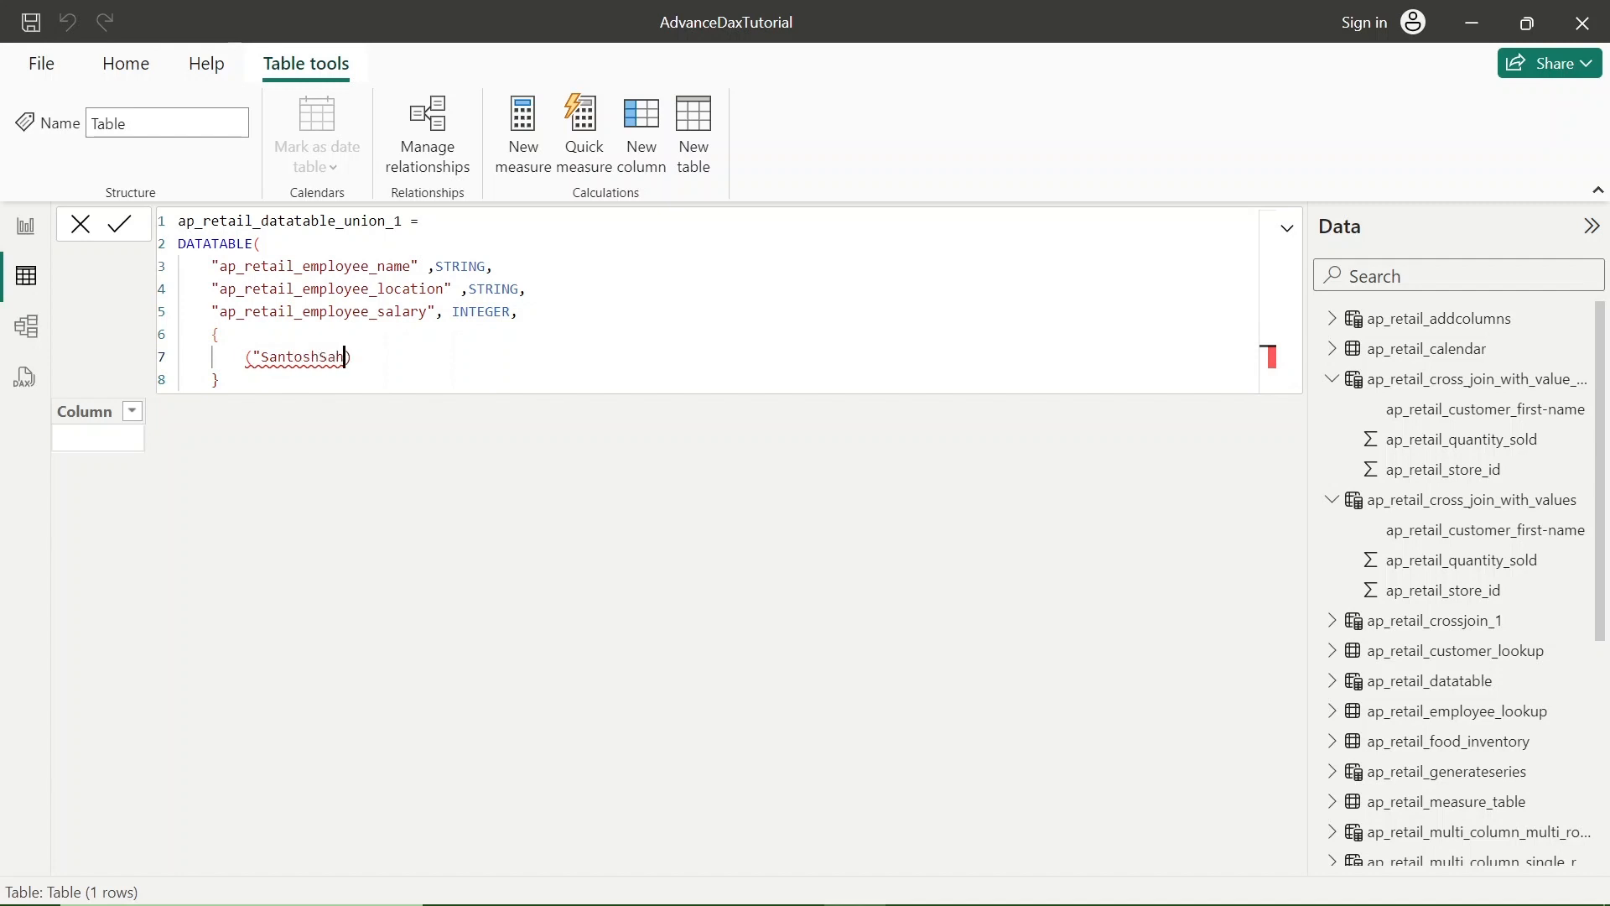
key("Left")
key("Left")
key("Left")
key("Right")
key("Right")
key("Right")
type("\", \"Gurgaon")
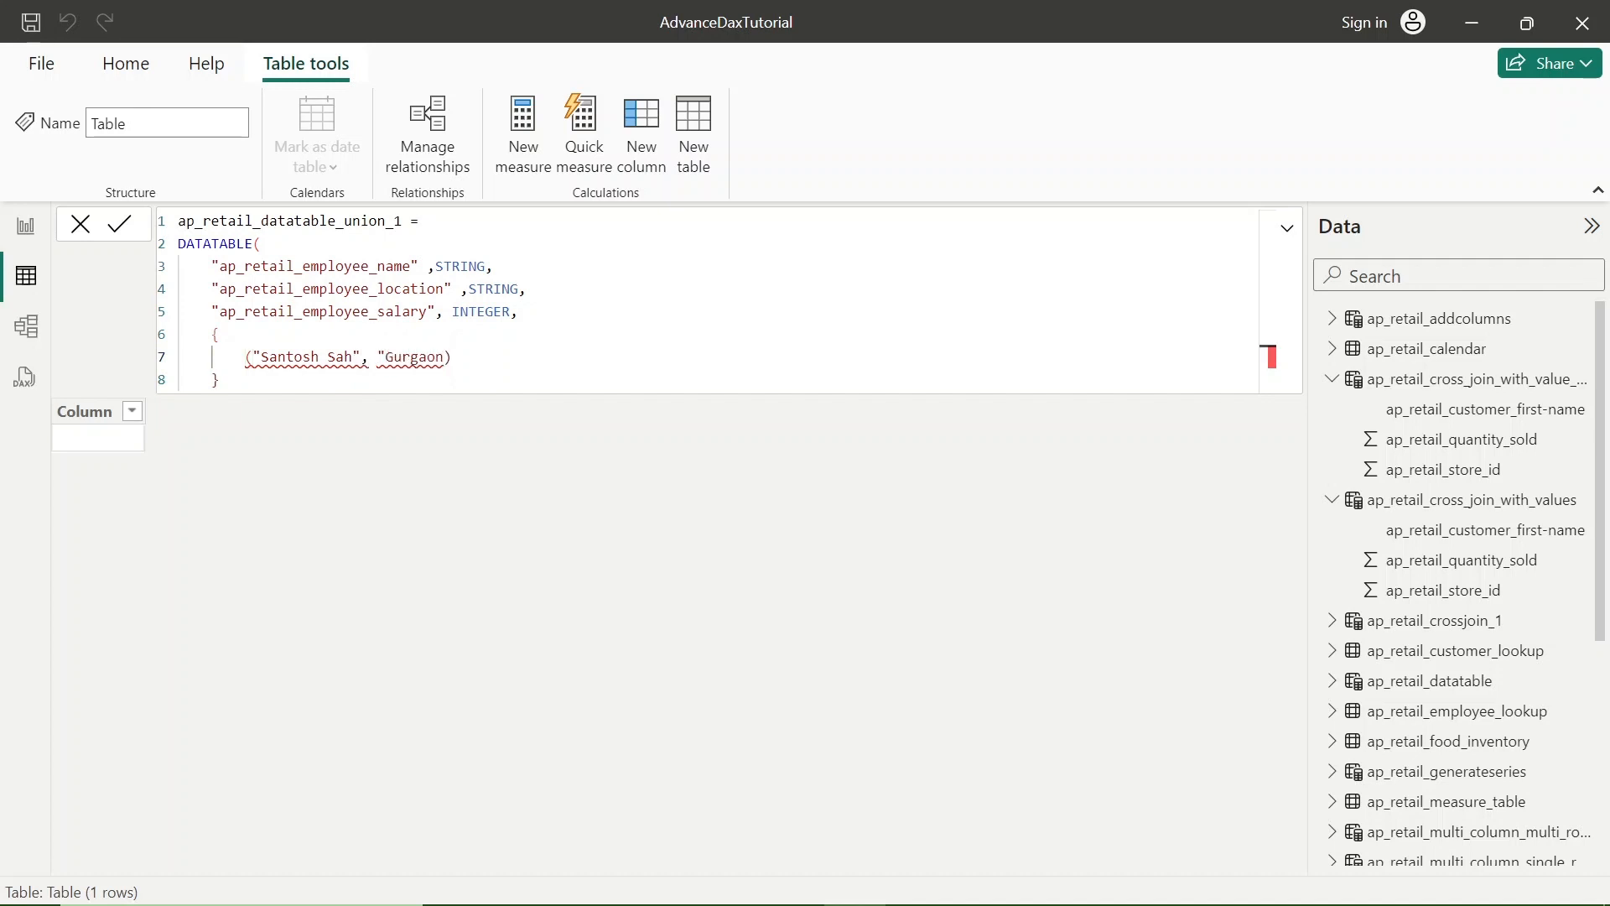
type("\", 1000000")
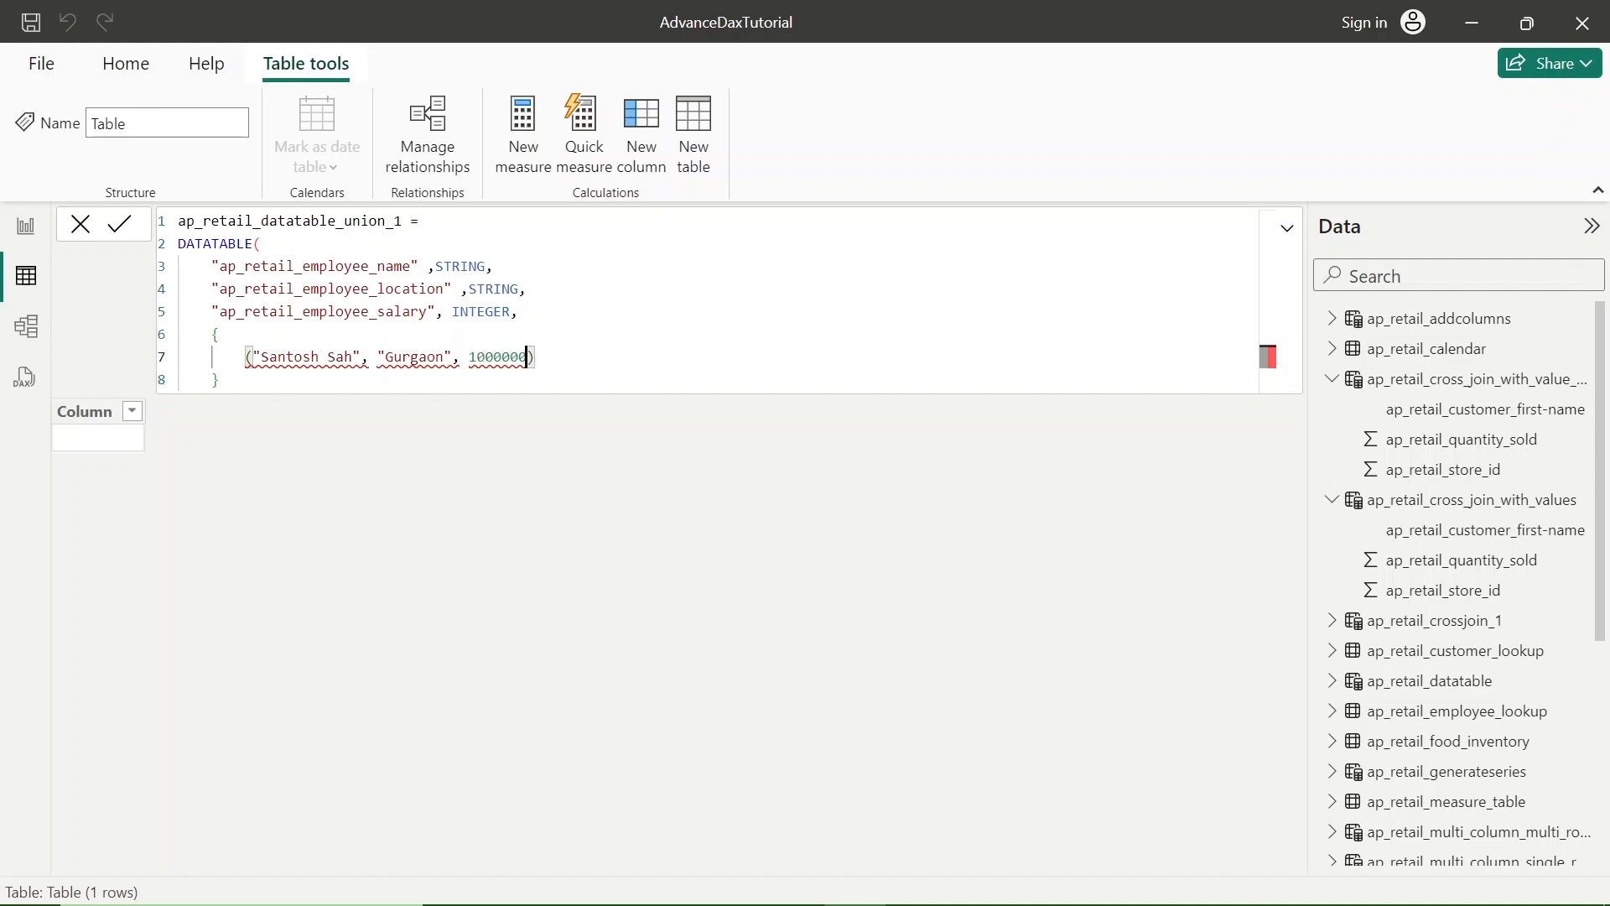
- Complete the first data row with location "Gurgaon" and salary 1000000, with a comma after the row
key("End")
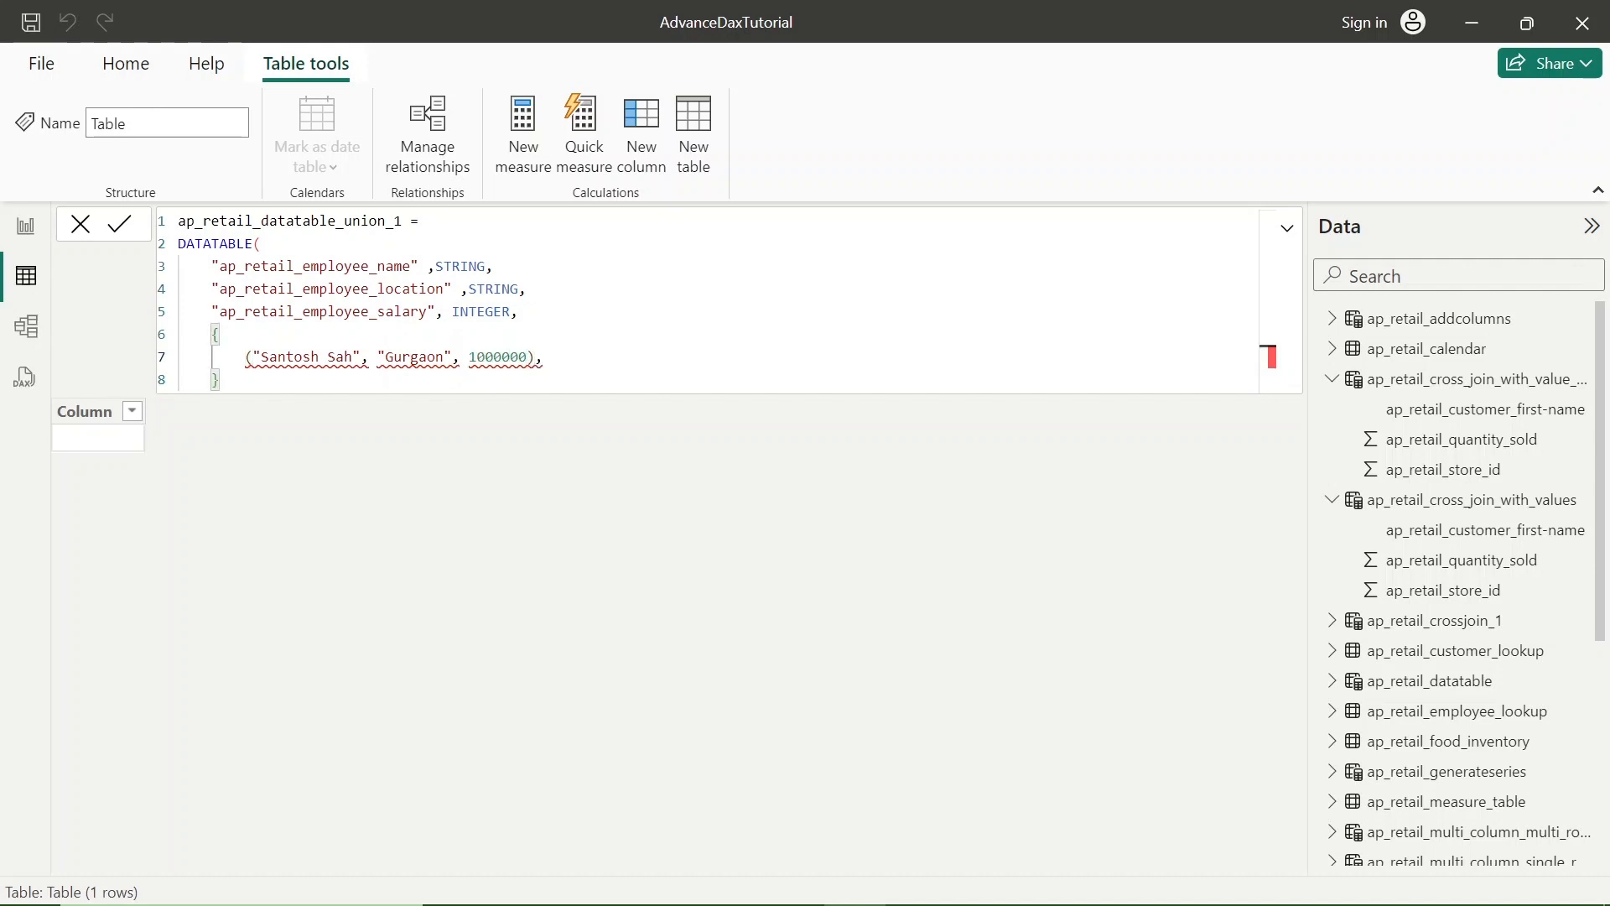
type(",")
- Replace the parentheses enclosing the first data row with curly braces
key("BackSpace")
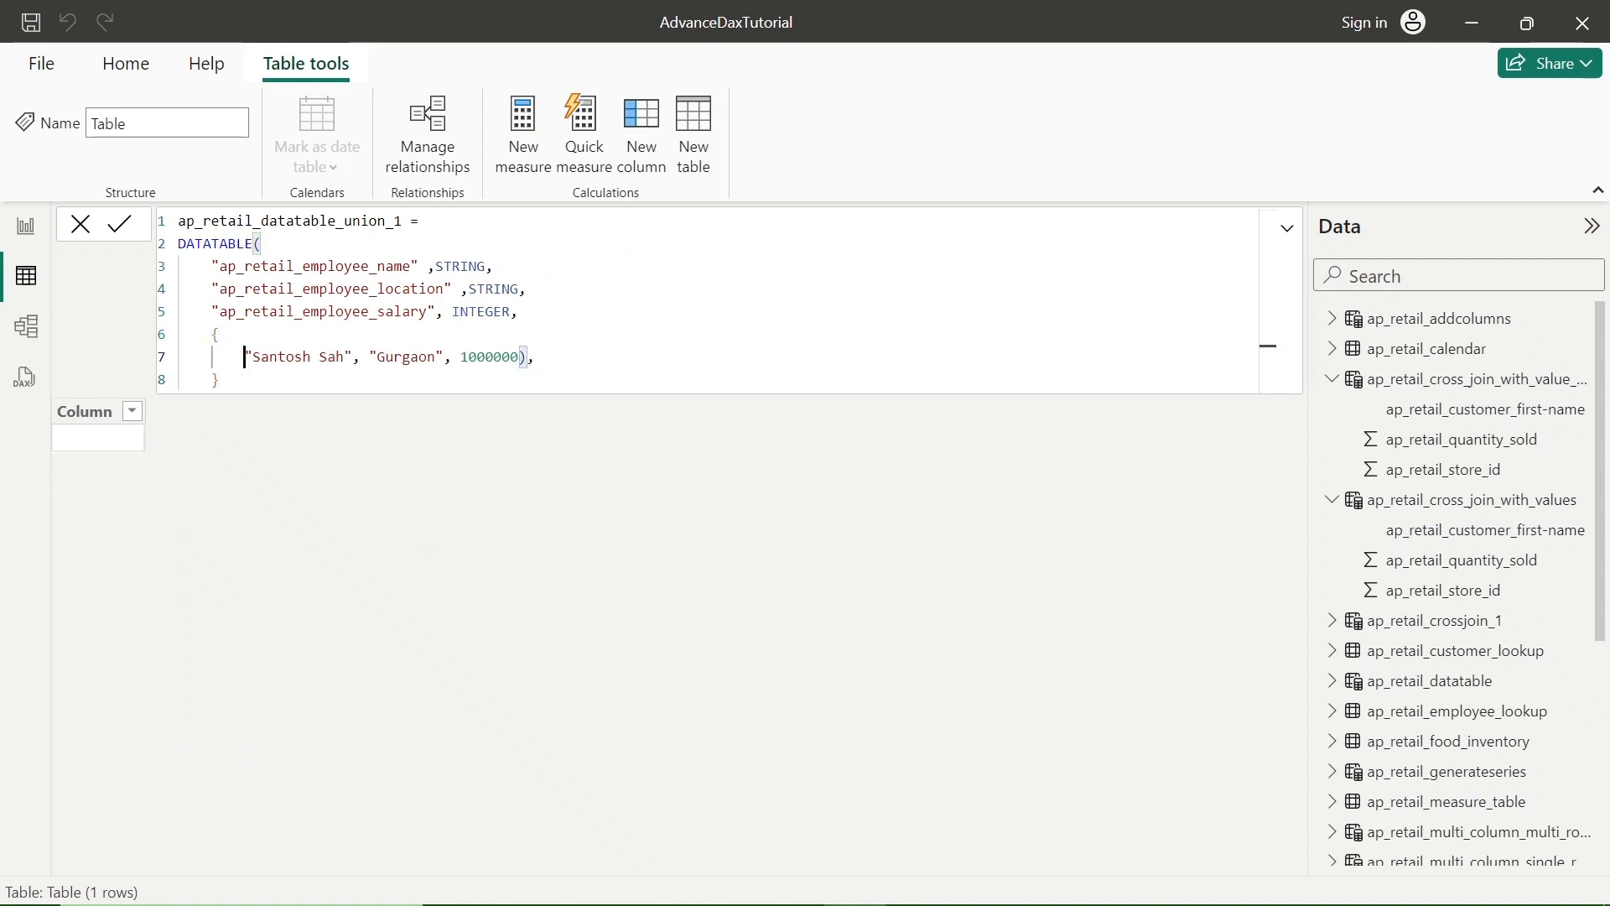
type("{")
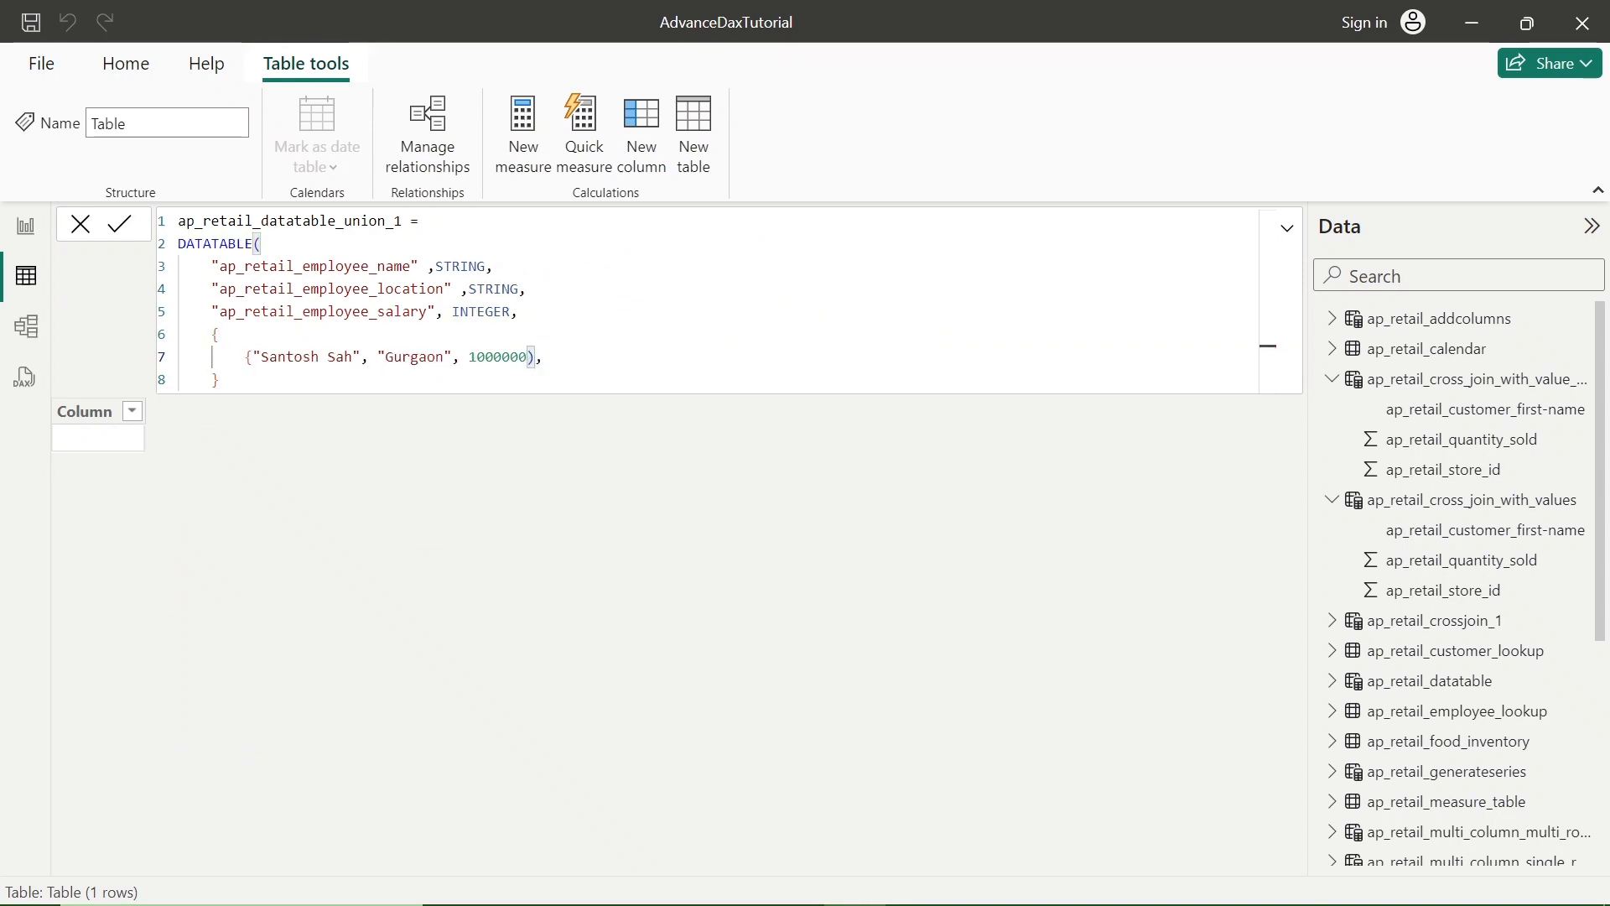
key("BackSpace")
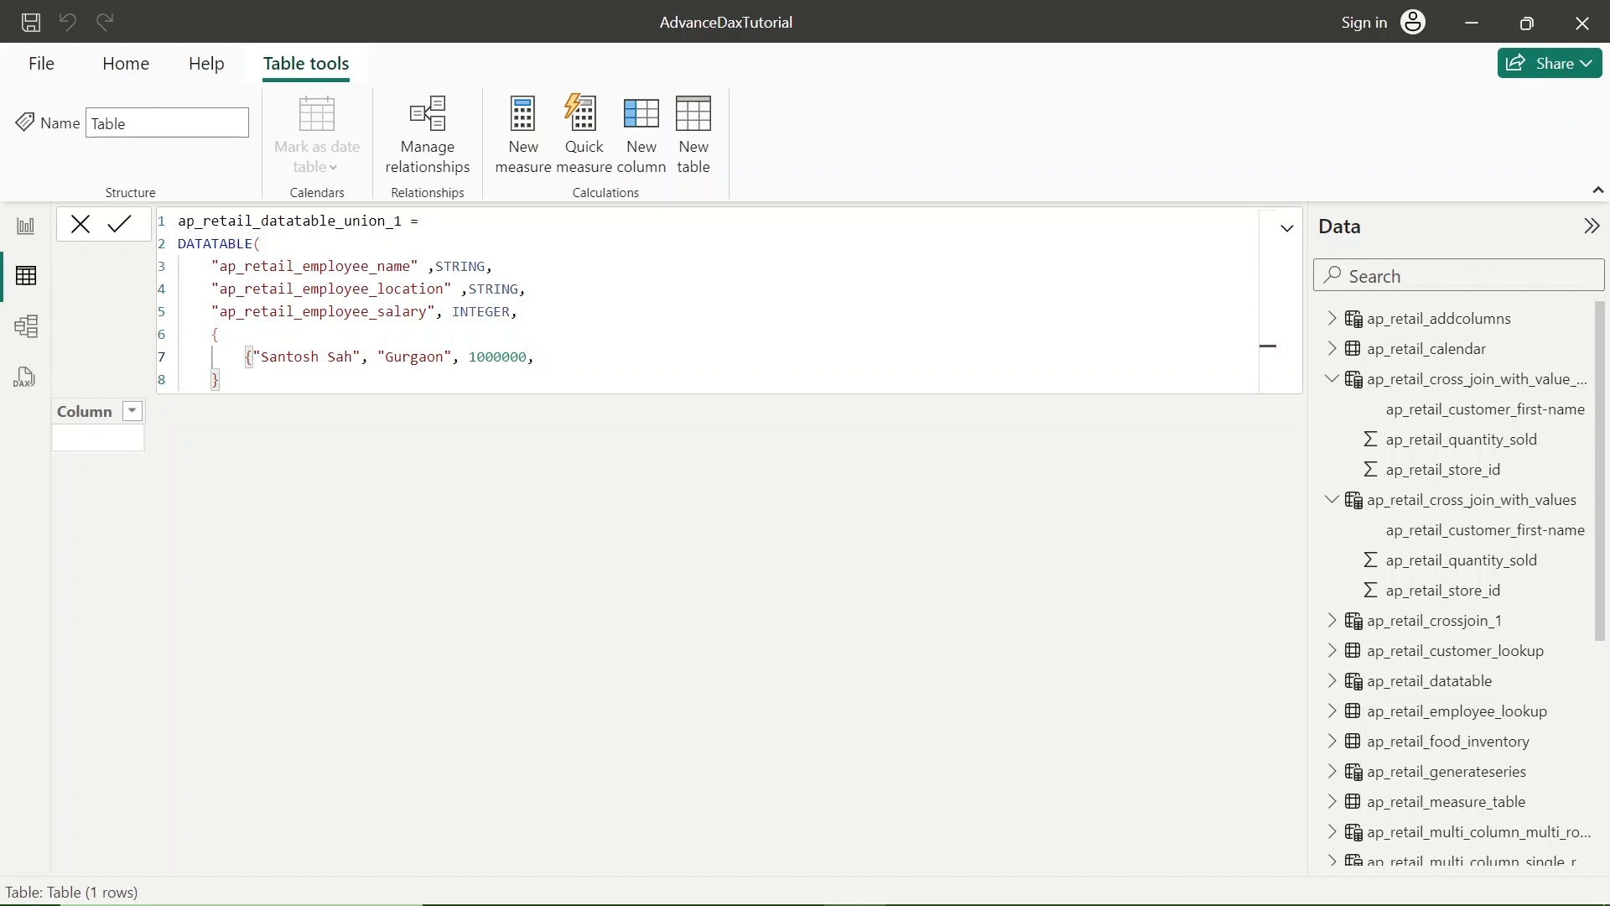
type("}")
left_click(260, 357)
key("Left")
key("Left")
key("shift+Right")
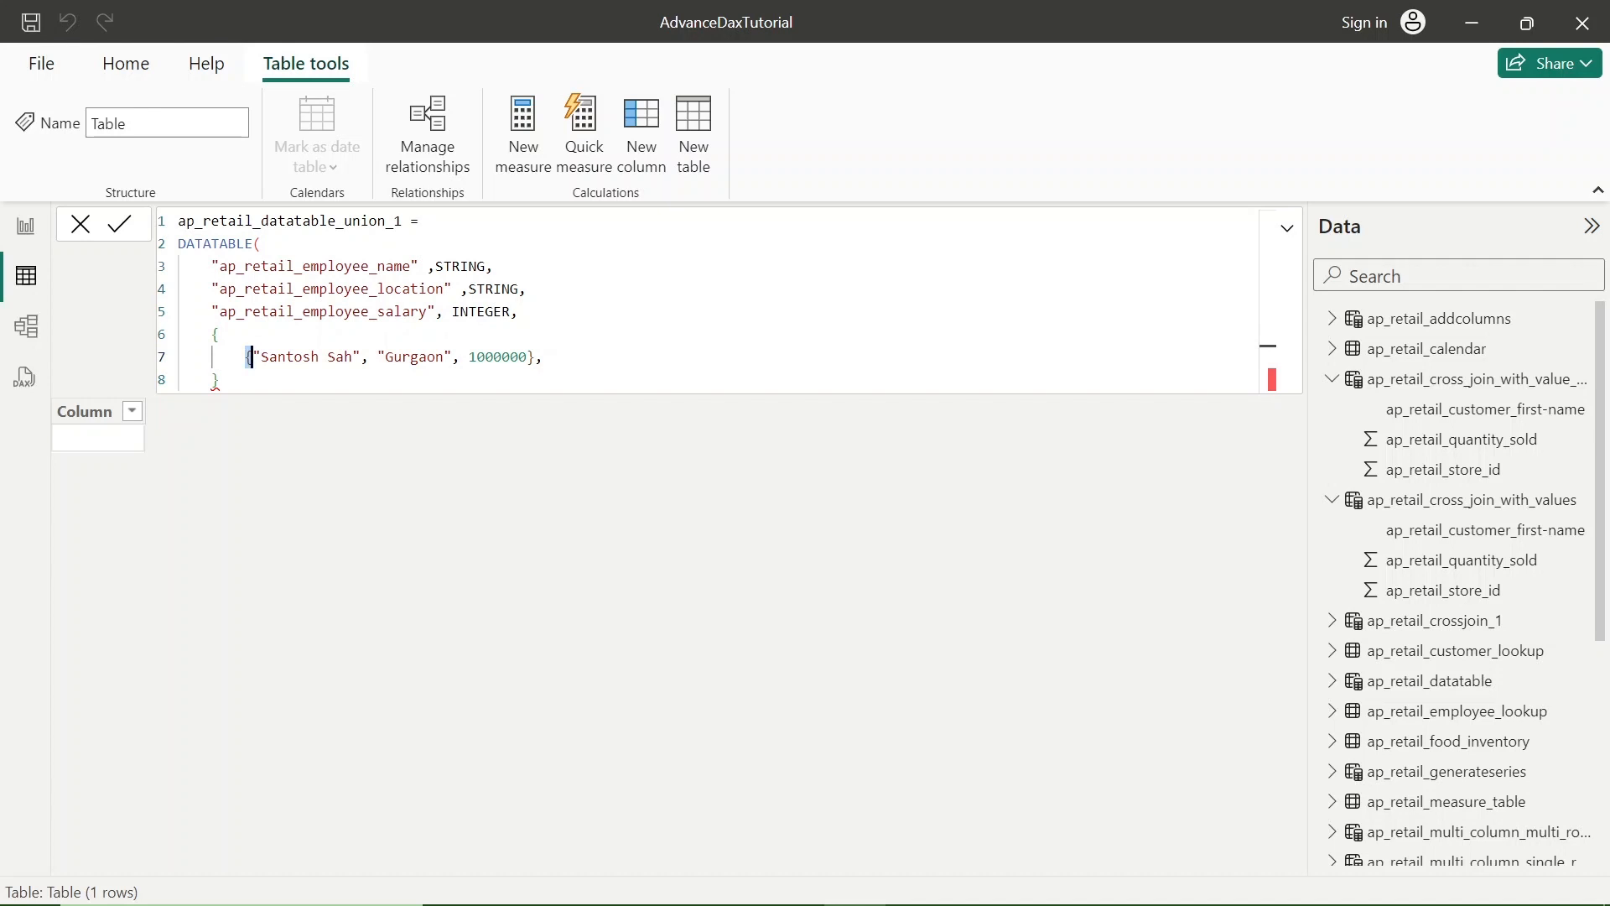
- Add a second braced data row with the second employee's full name, location "Pune" and salary 200000
key("End")
key("Return")
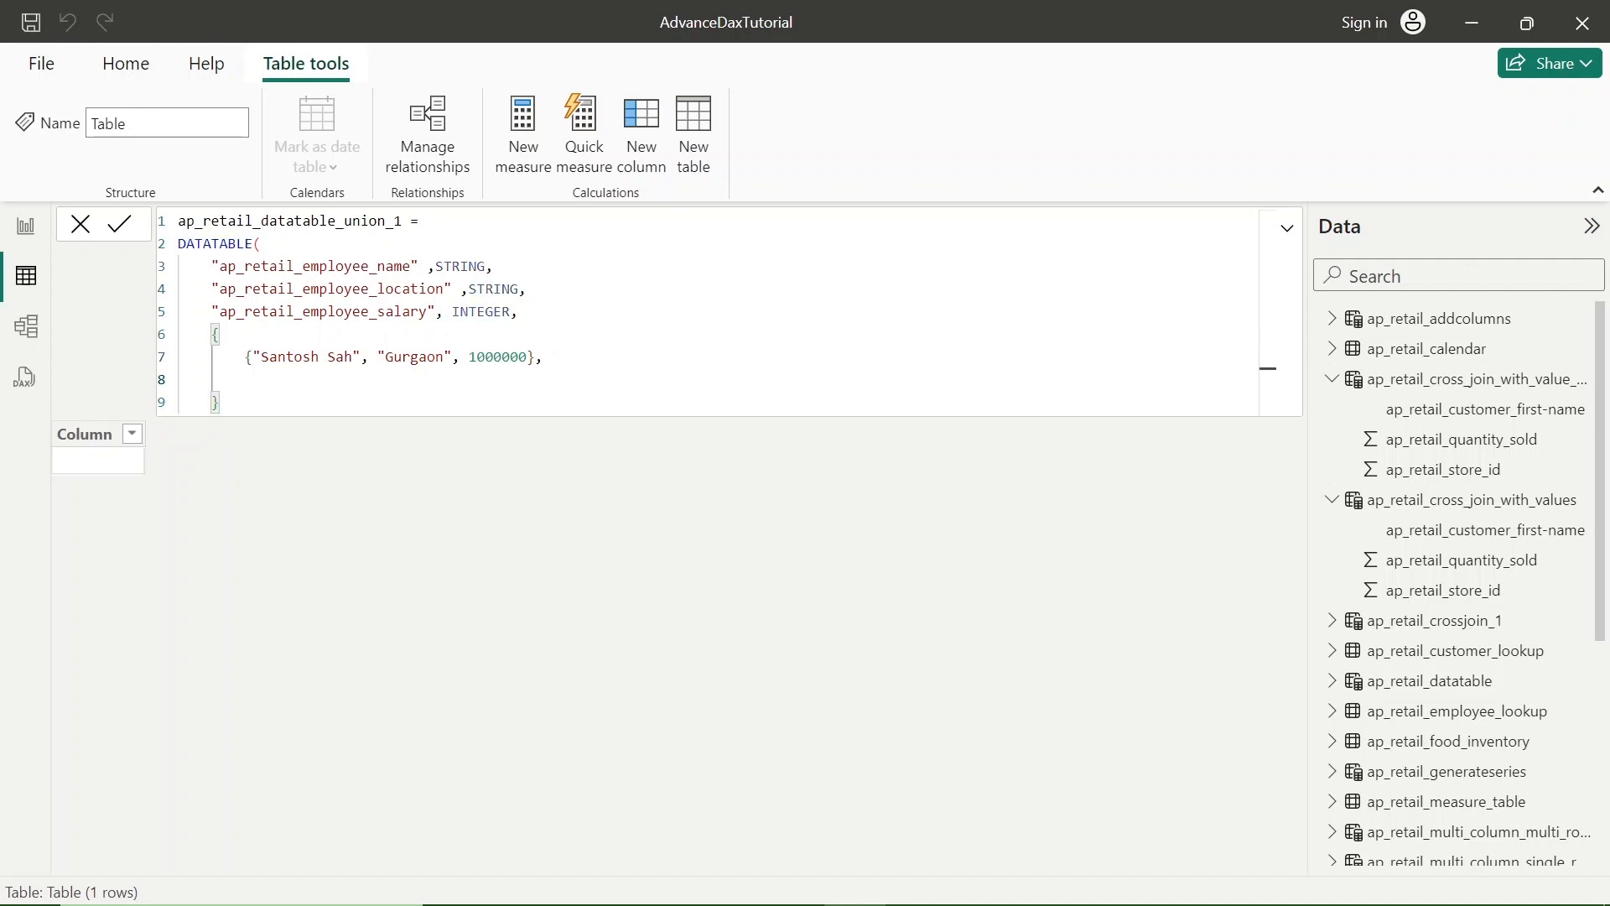
type("{\"Indu Gupta\"")
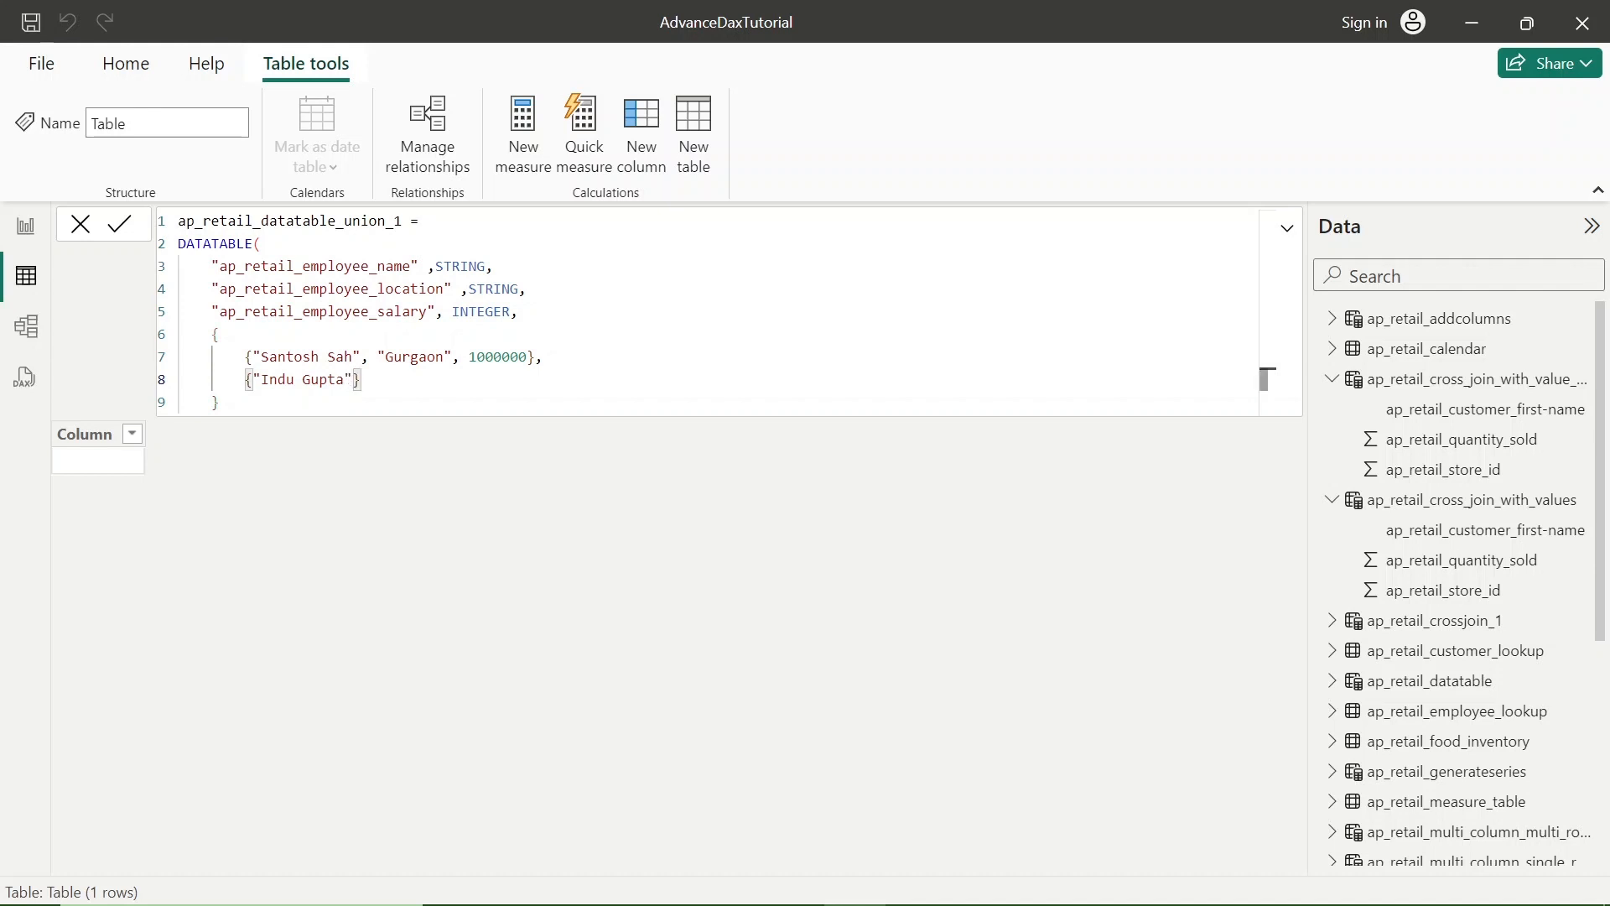
type(", \"Pune")
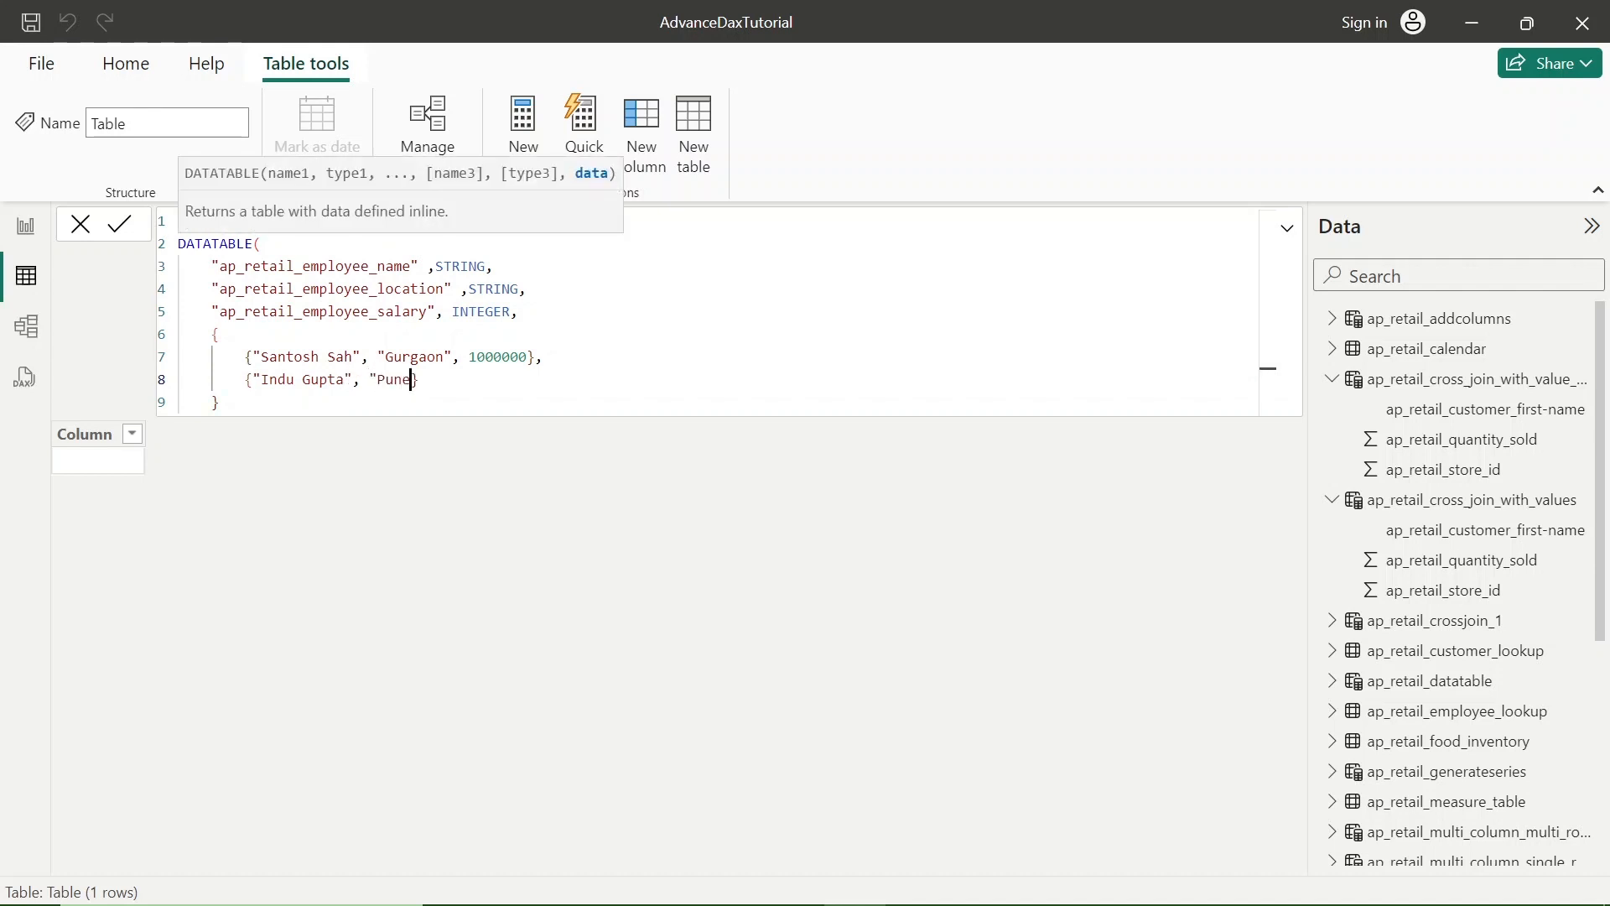
type("\", 200000")
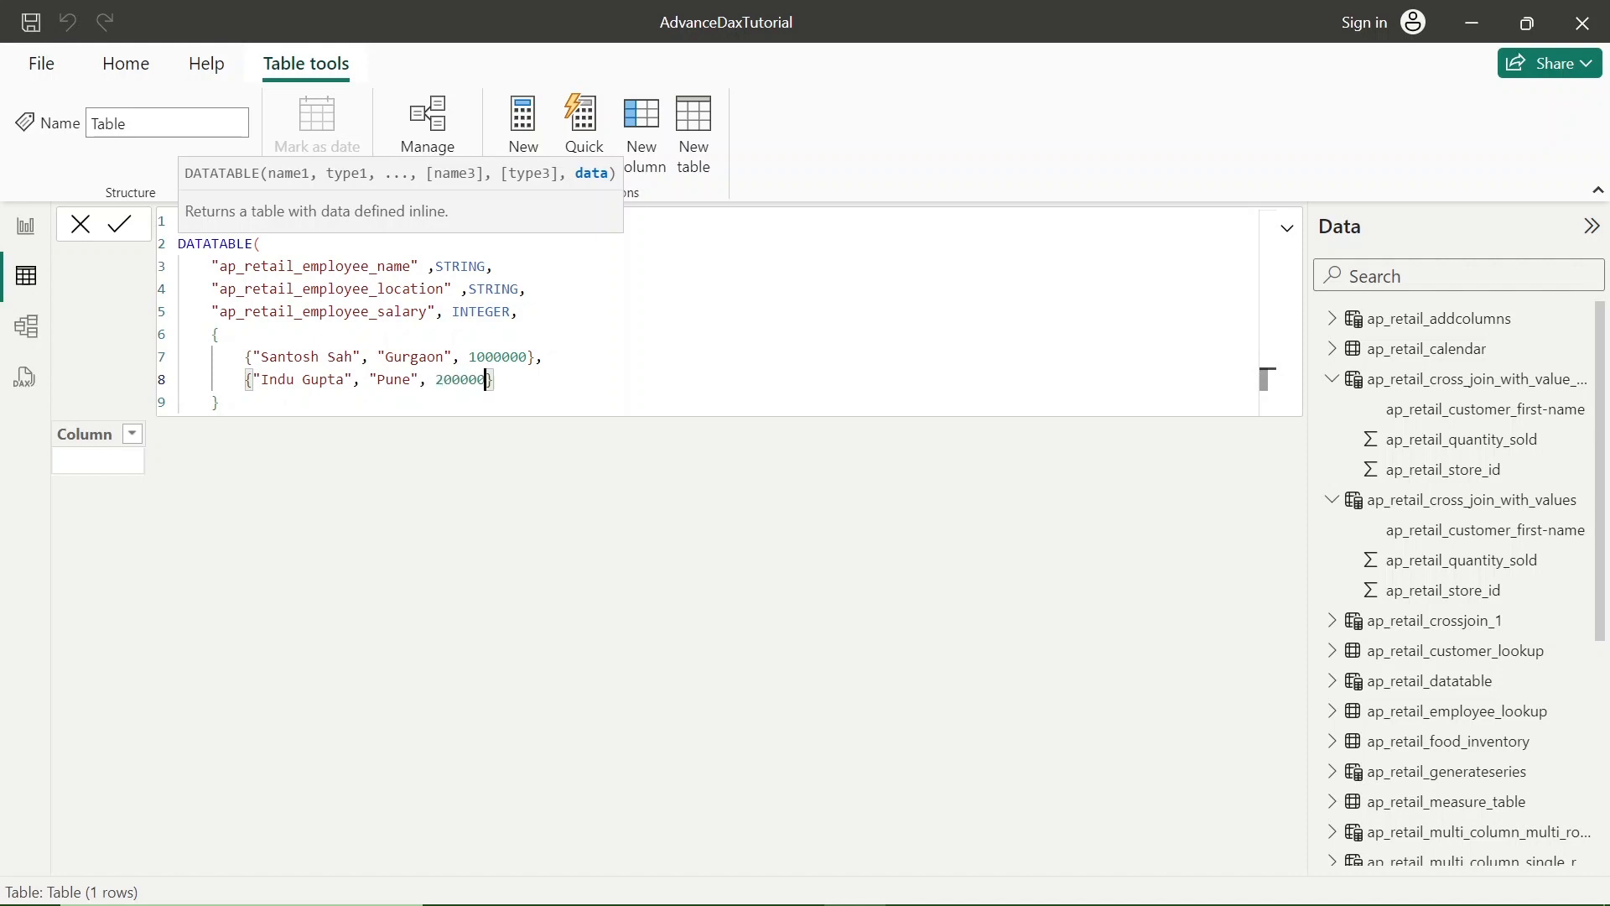
type("0")
- Complete the second data row's salary as 2000000 and add a comma and a new line after the row
key("Right")
type(",")
key("Return")
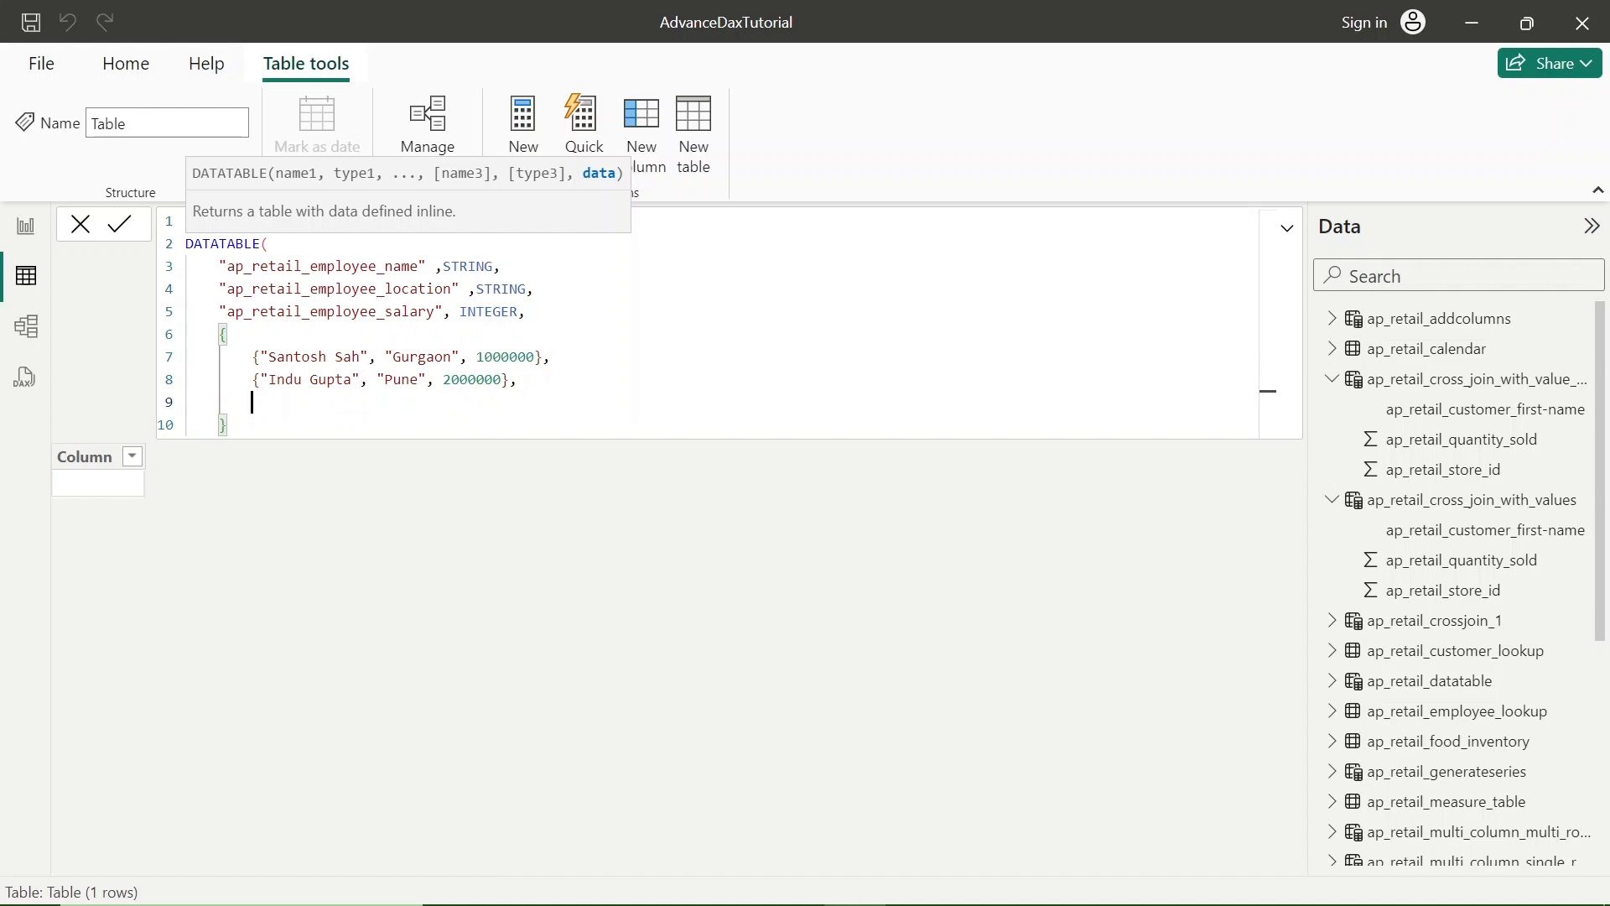
- Start a third braced data row with the third employee's full name as a quoted value followed by a comma
type("{")
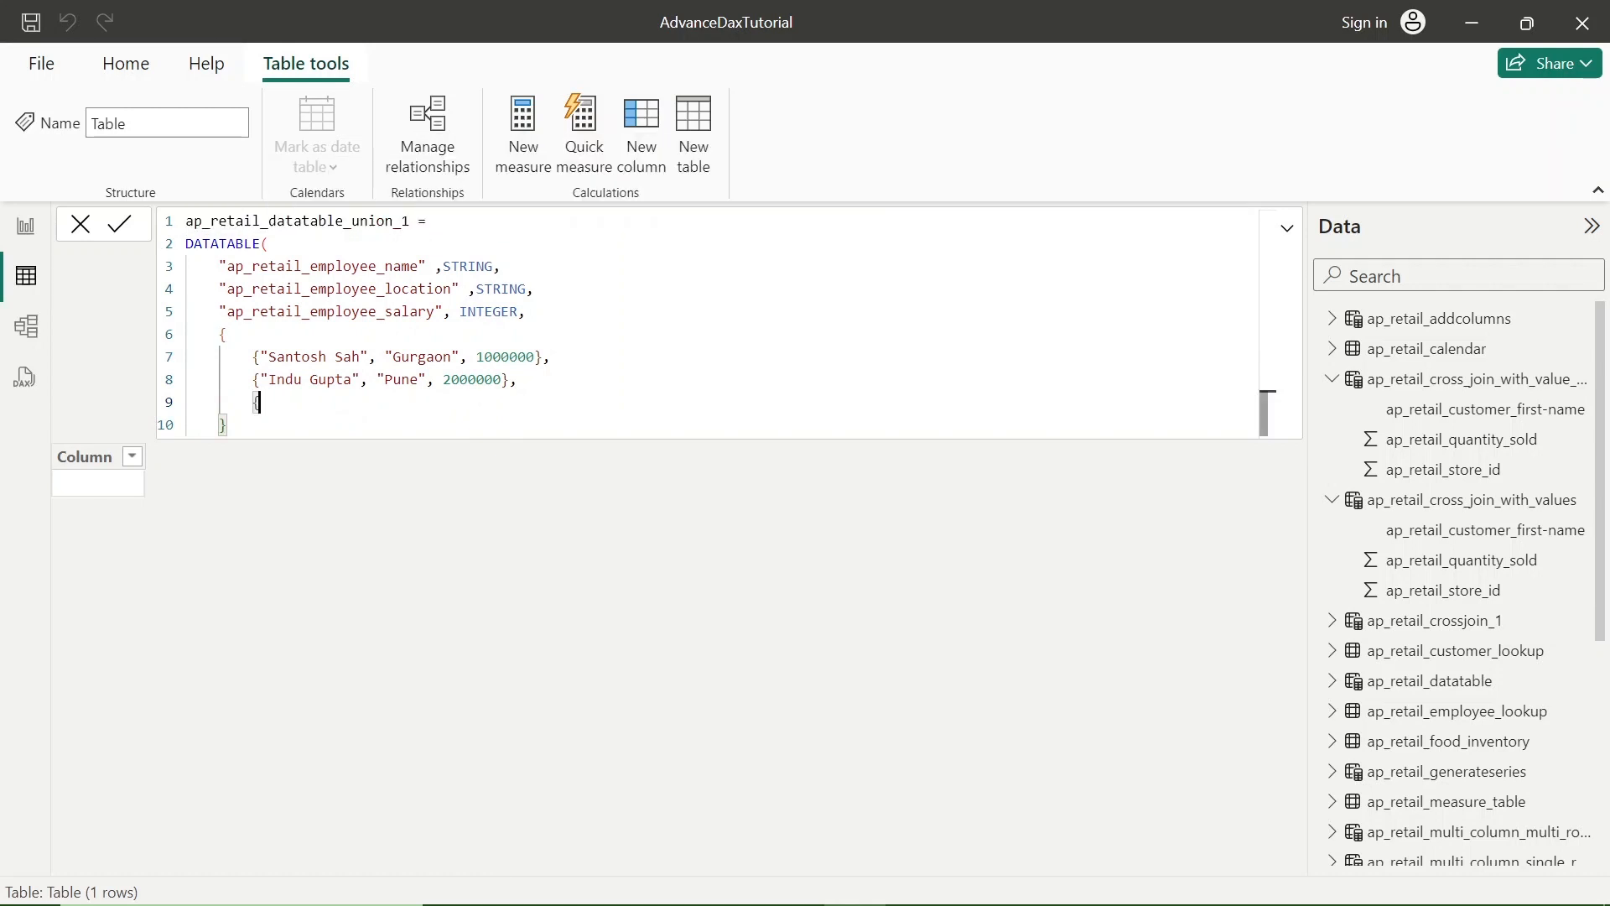
type("}")
key("Left")
type("\"Yogyata Gupt")
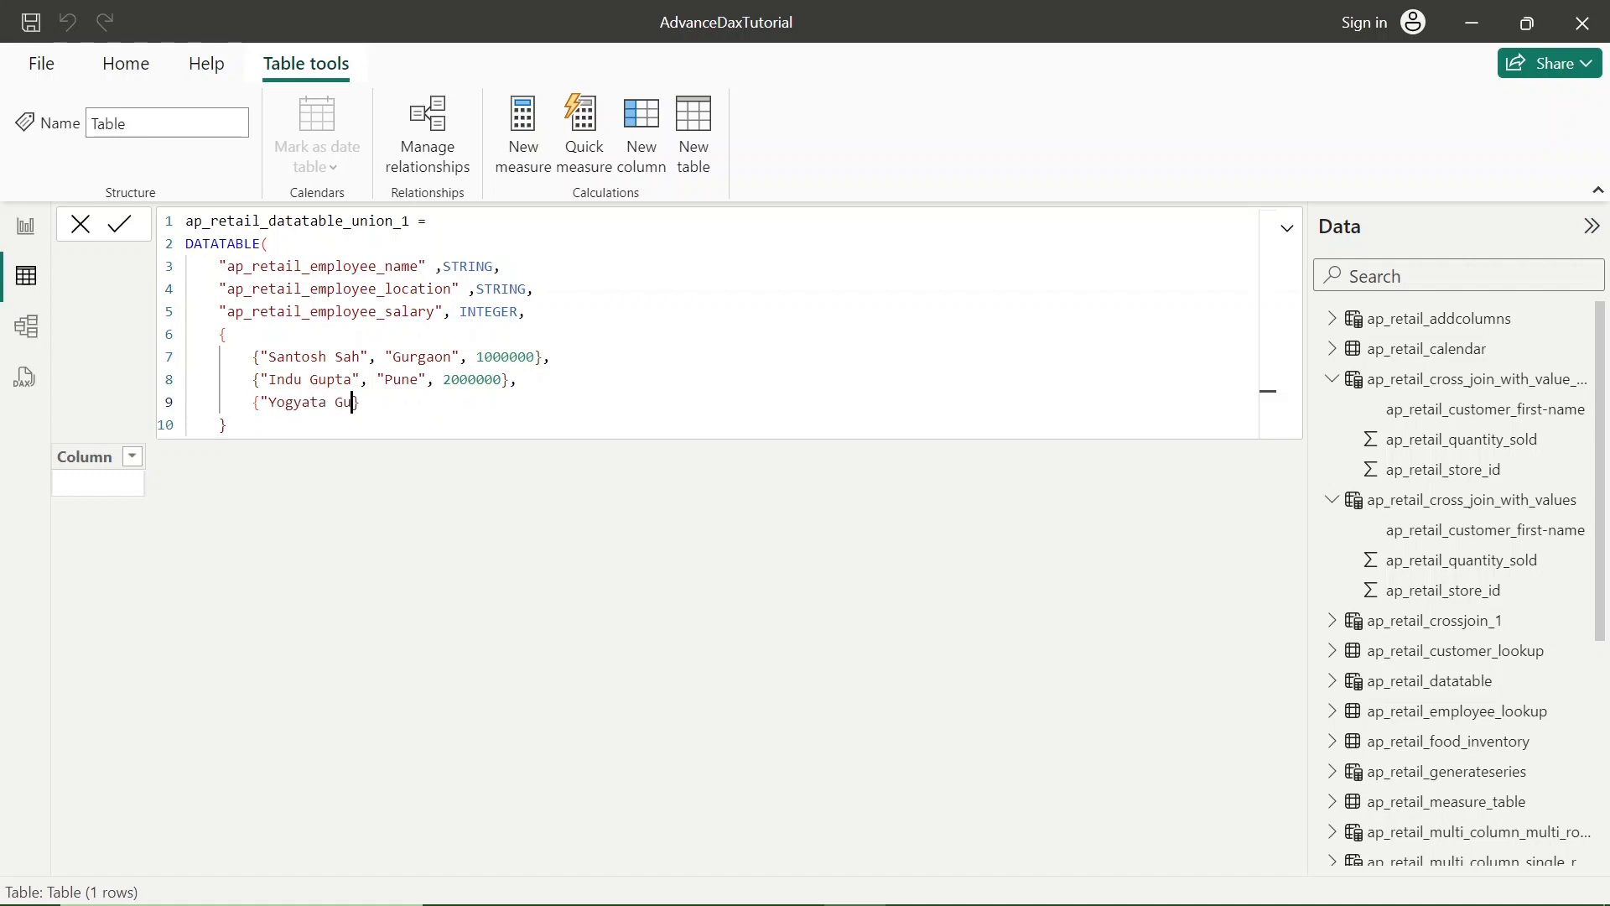
type("a\", ")
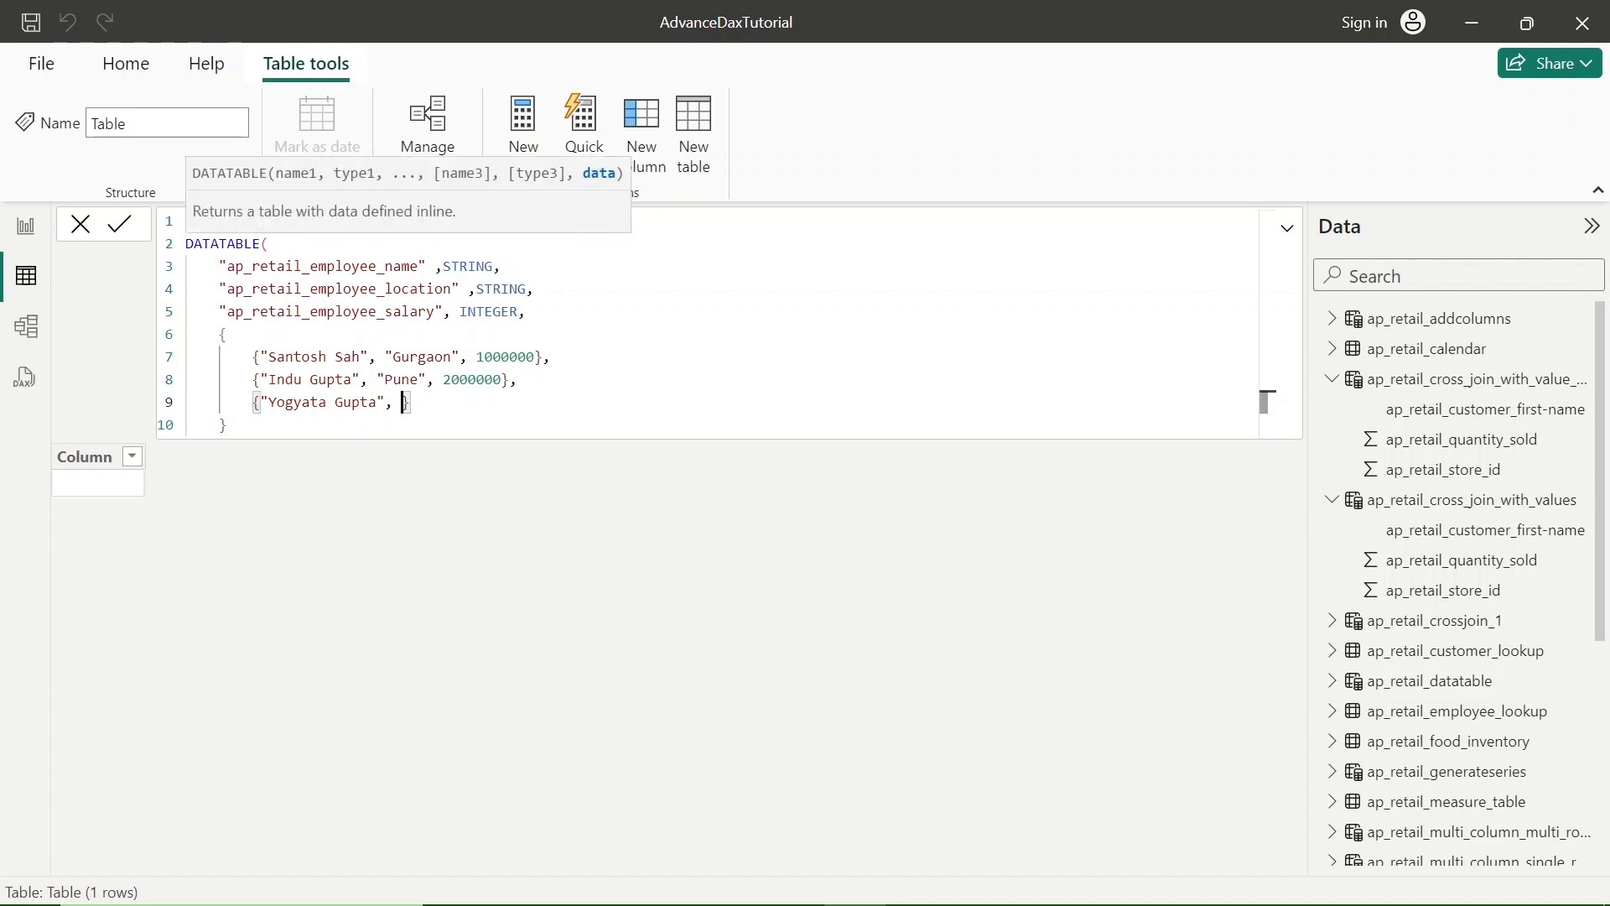
type("\"New F")
- Complete the third row with location "New Delhi" and salary 500000, close the DATATABLE expression and commit the table
key("BackSpace")
type("Delhi\", 500")
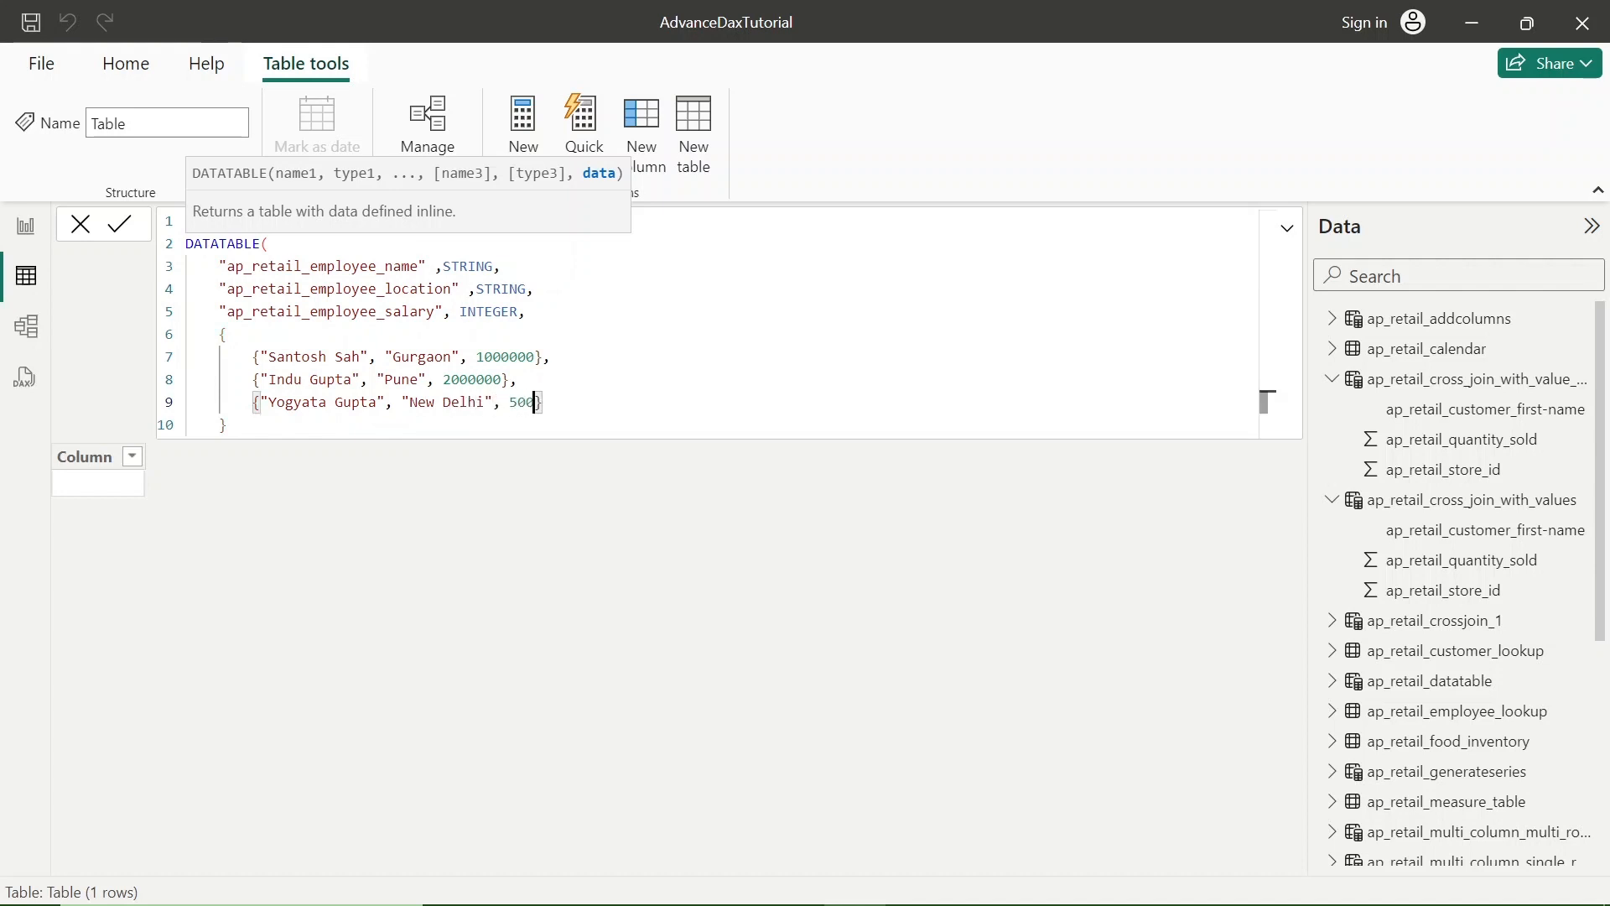
type("000")
key("Return")
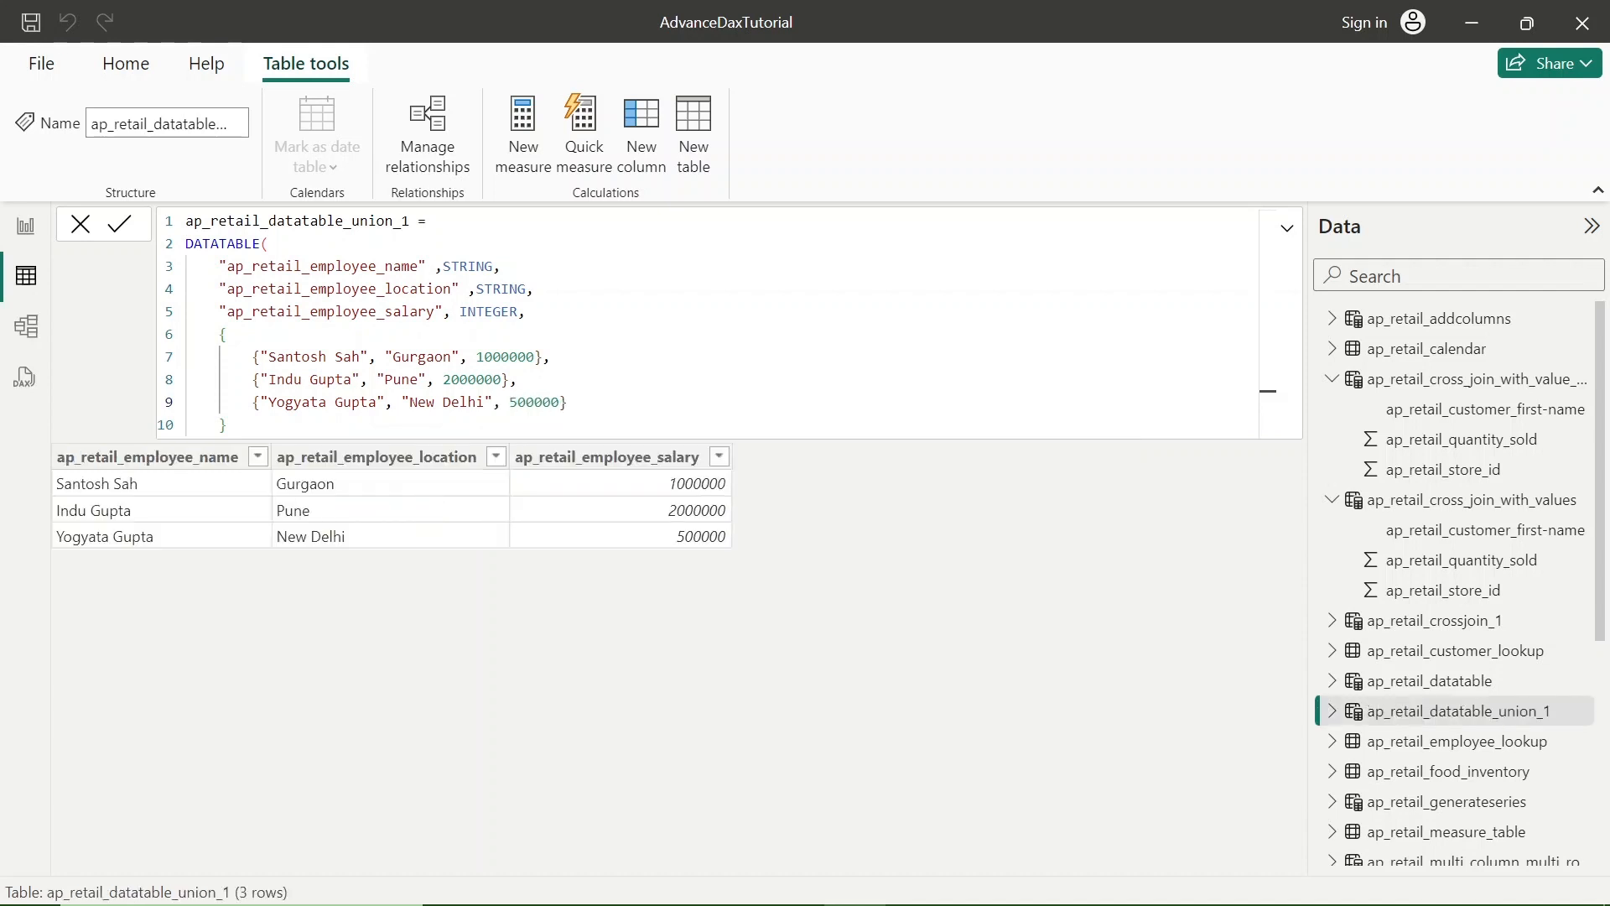
type(")")
key("ctrl+s")
- Copy the whole DATATABLE formula into a new calculated table and rename it ap_retail_datatable_union_2
left_click(194, 222)
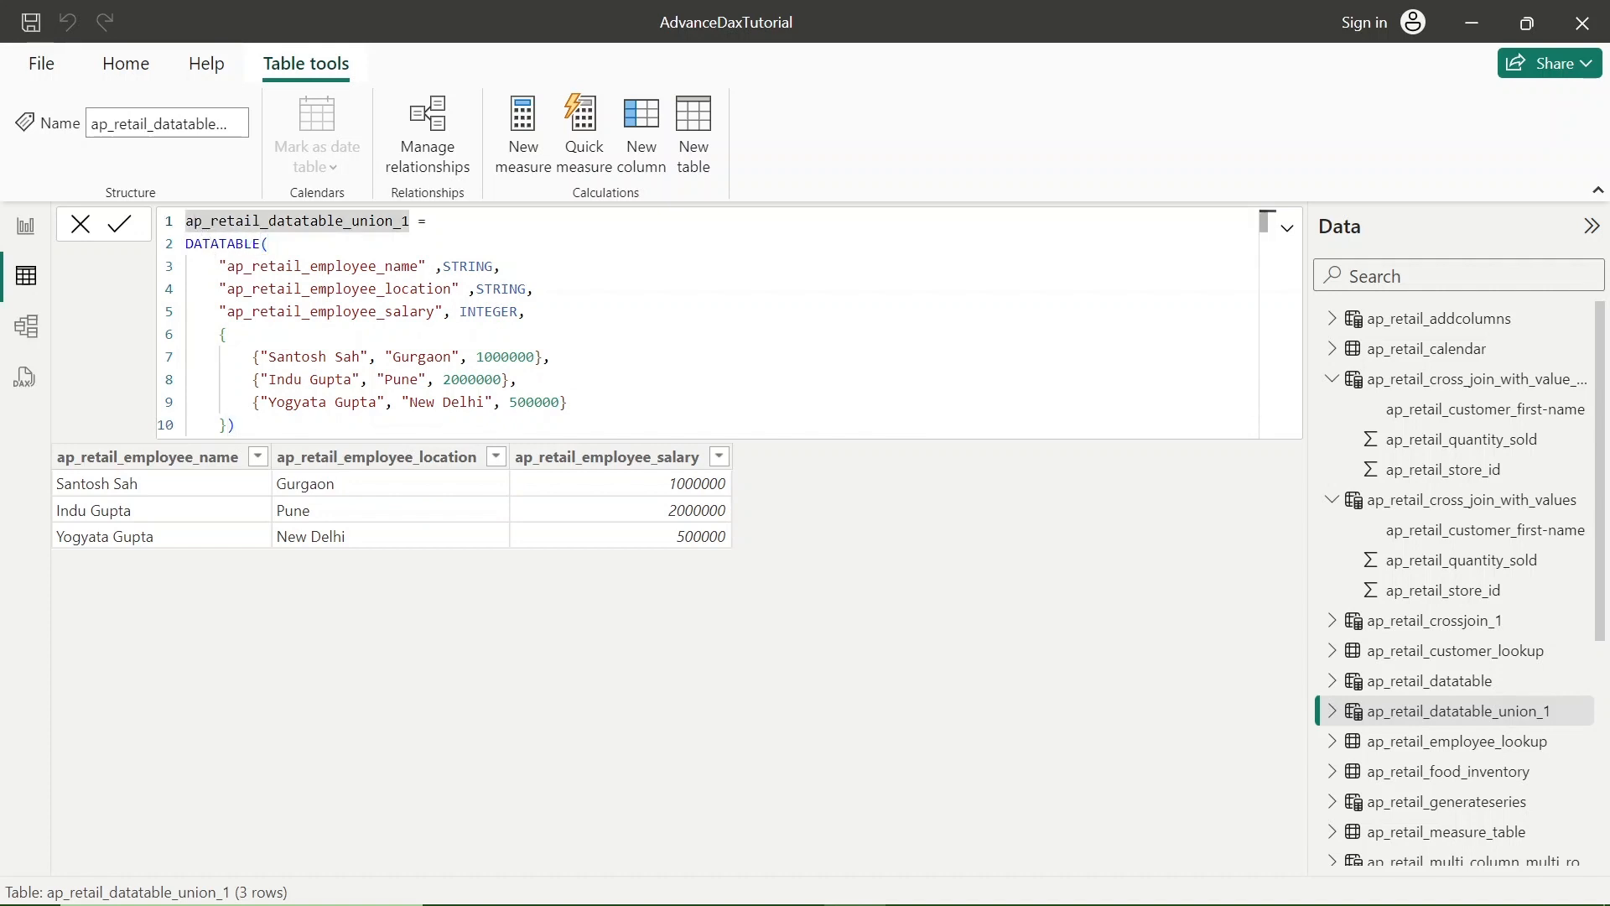
key("Left")
key("shift+Down")
key("shift+Down")
key("shift+Down")
key("shift+Down")
key("shift+Down")
key("shift+Down")
key("shift+Down")
key("shift+Down")
key("shift+Down")
key("shift+Down")
key("ctrl+c")
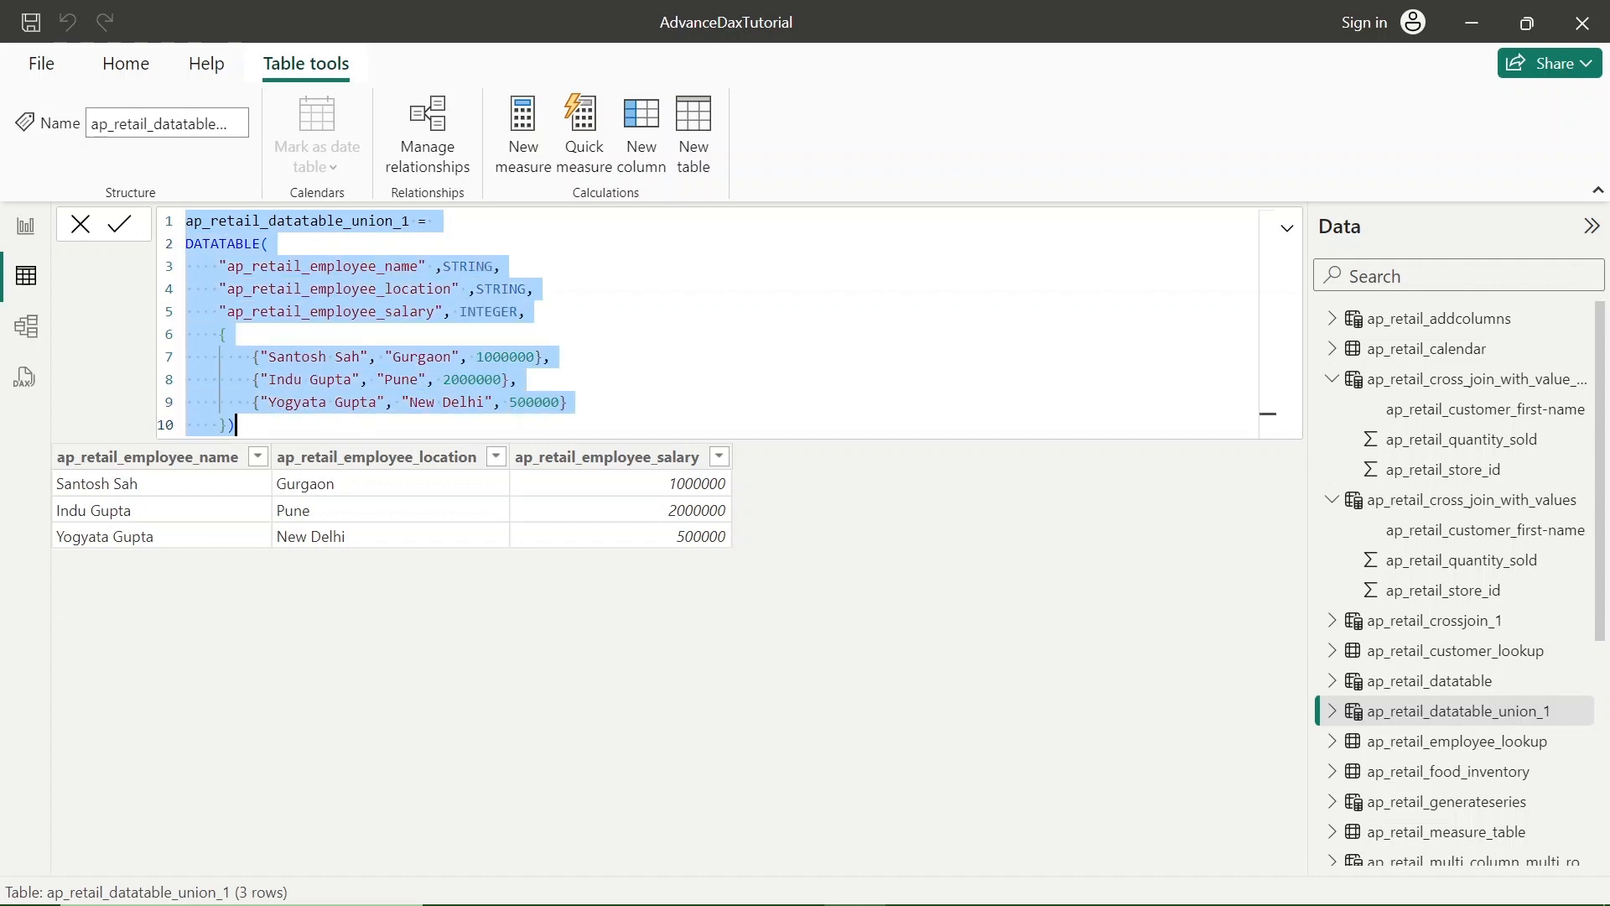
left_click(692, 138)
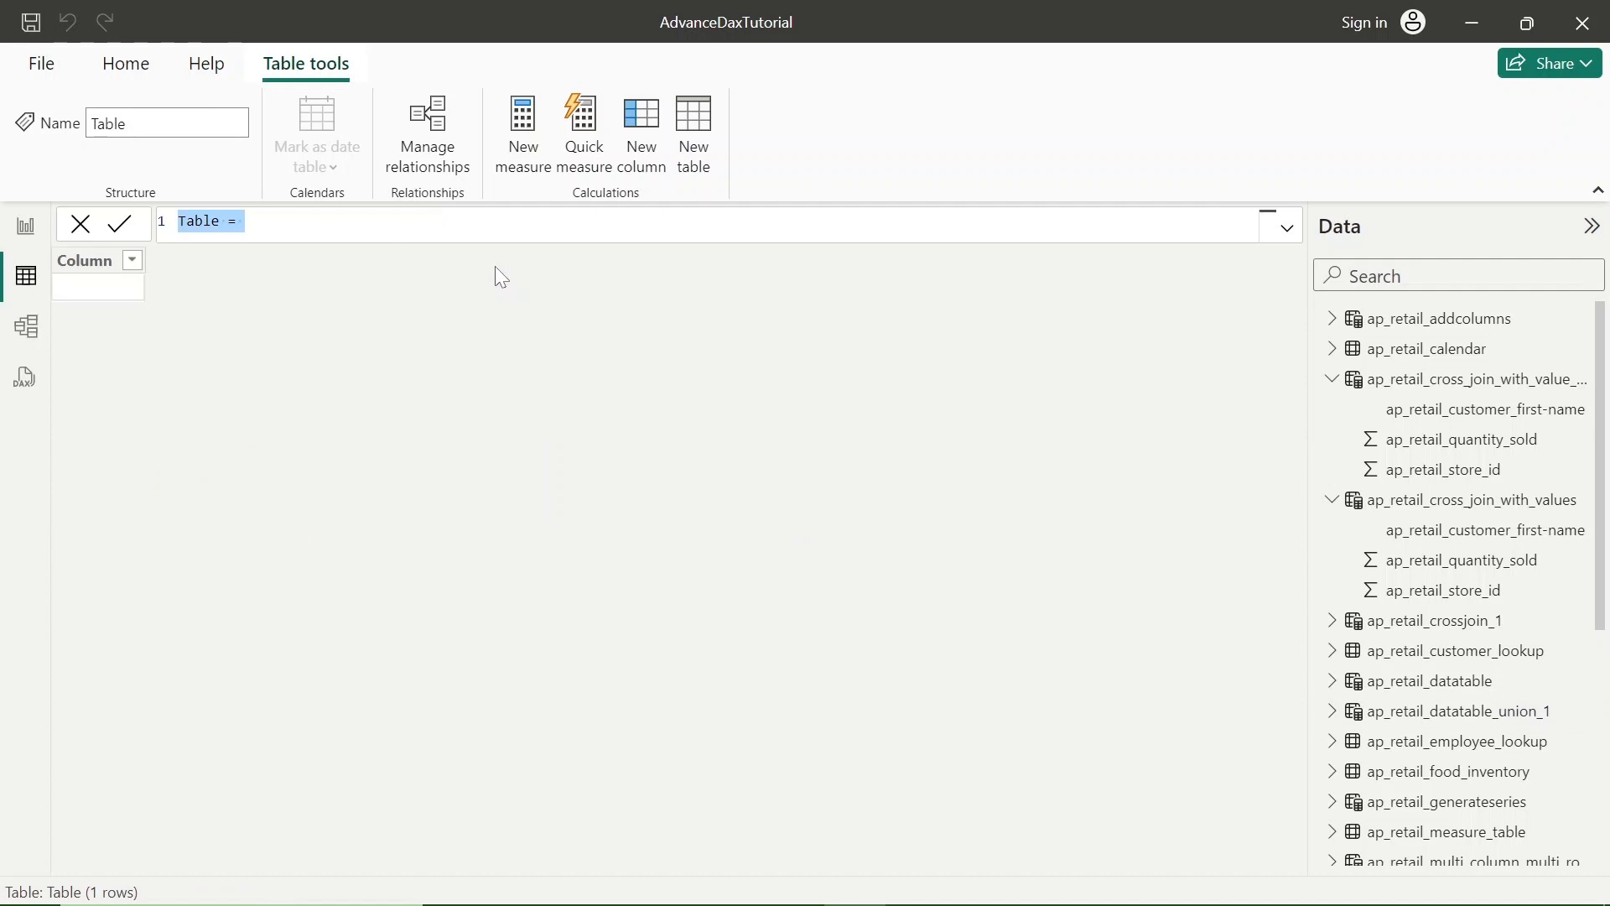
key("ctrl+v")
left_click(403, 221)
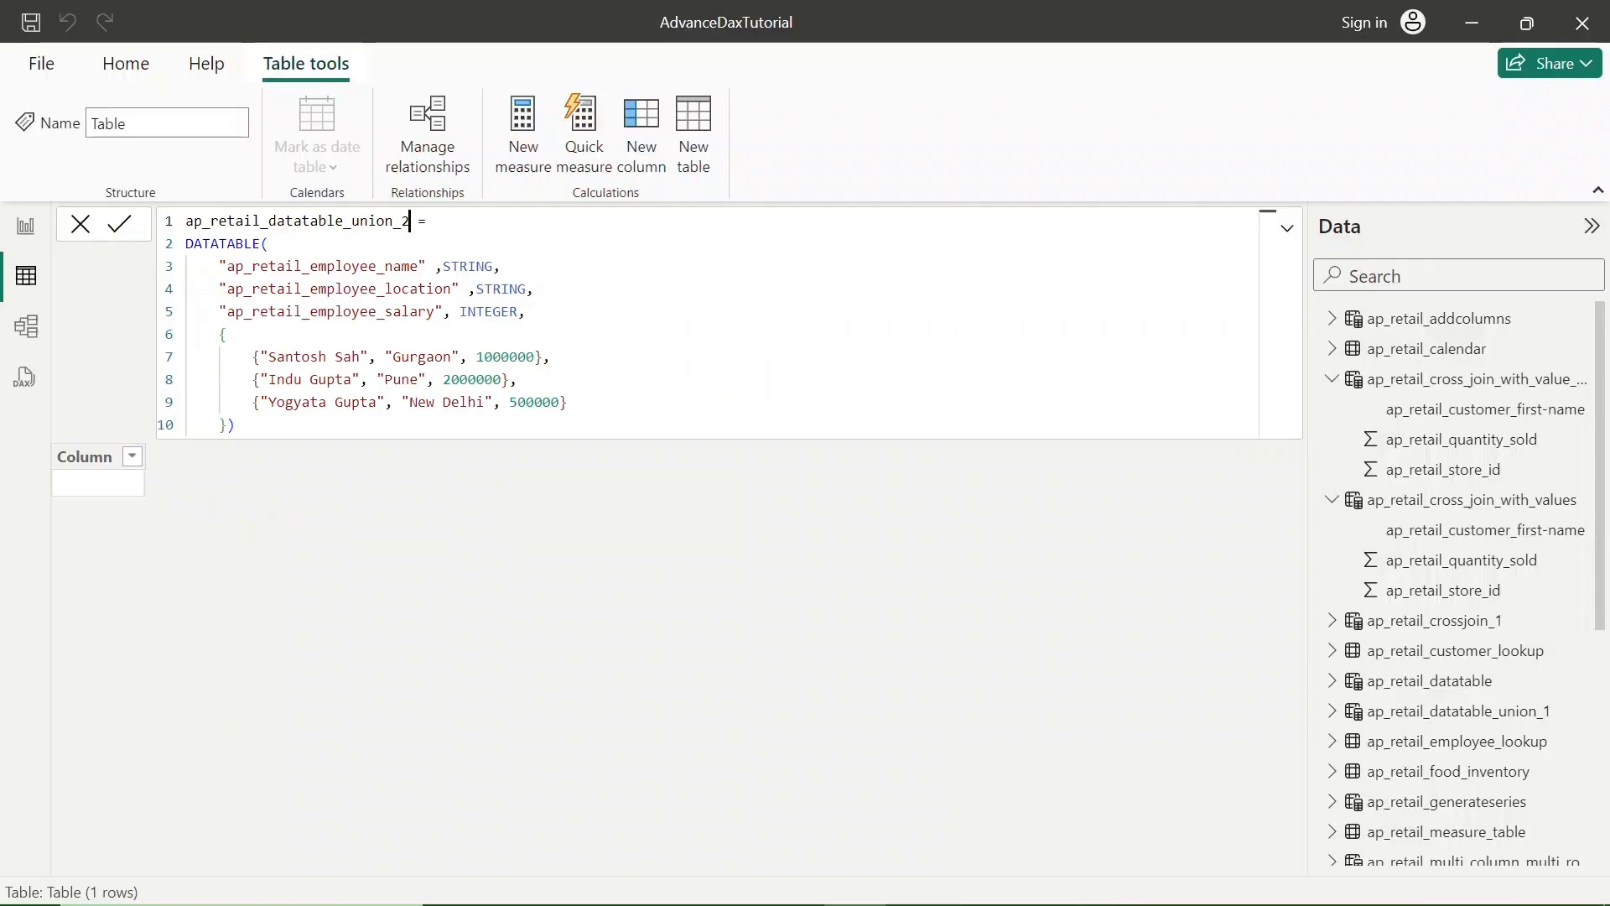
- Replace the employee name in the first data row of ap_retail_datatable_union_2 with a different employee's full name
left_click(227, 334)
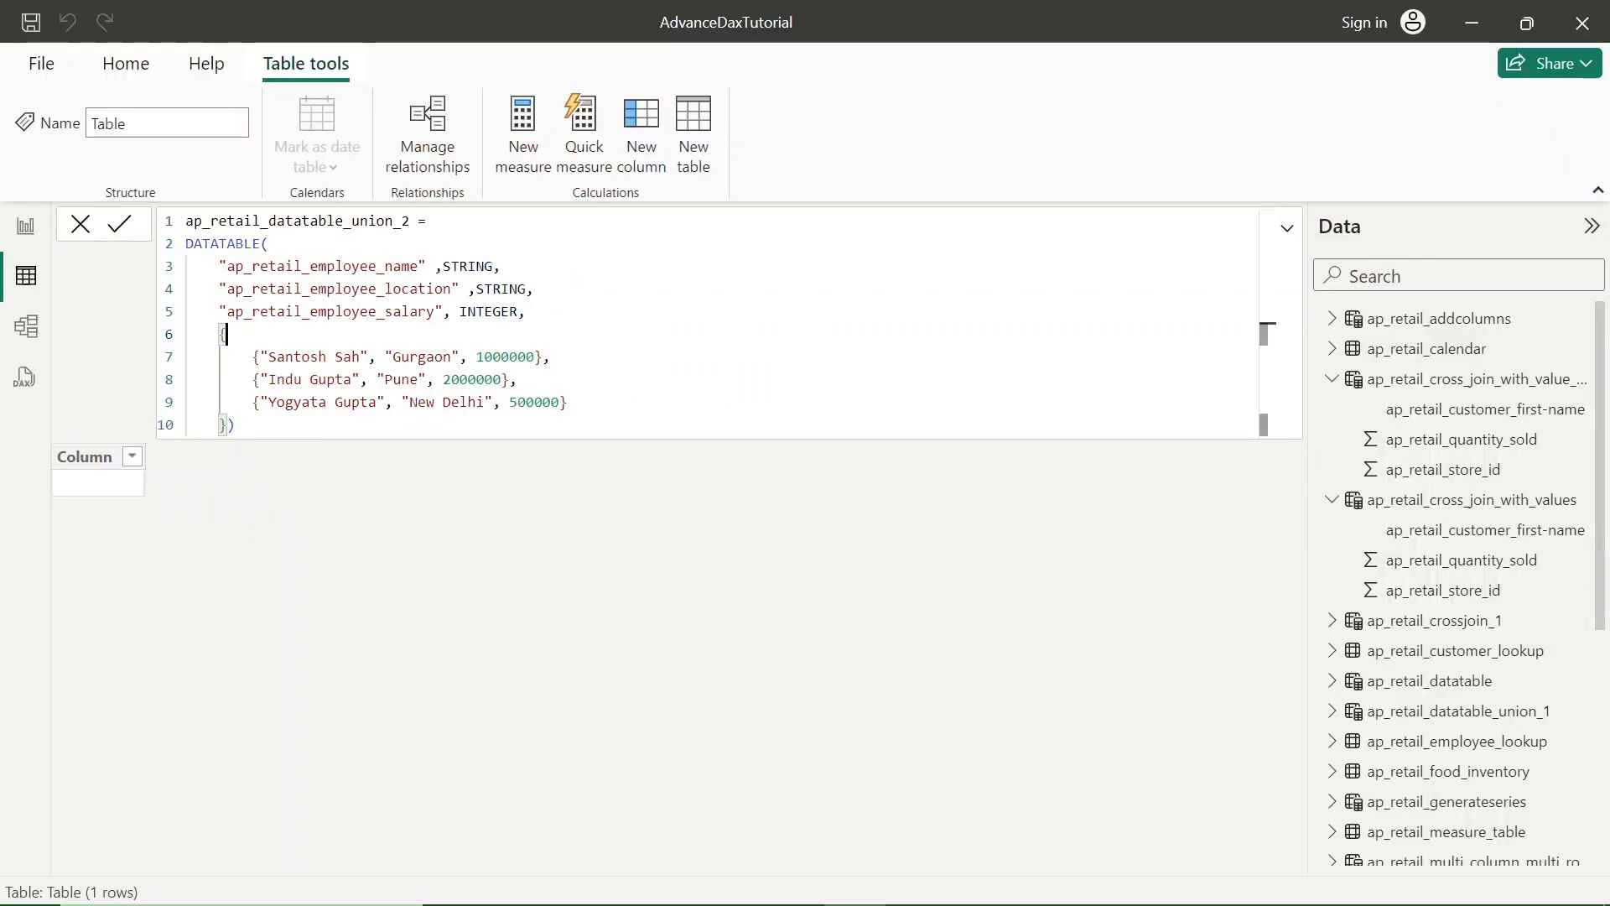
double_click(310, 266)
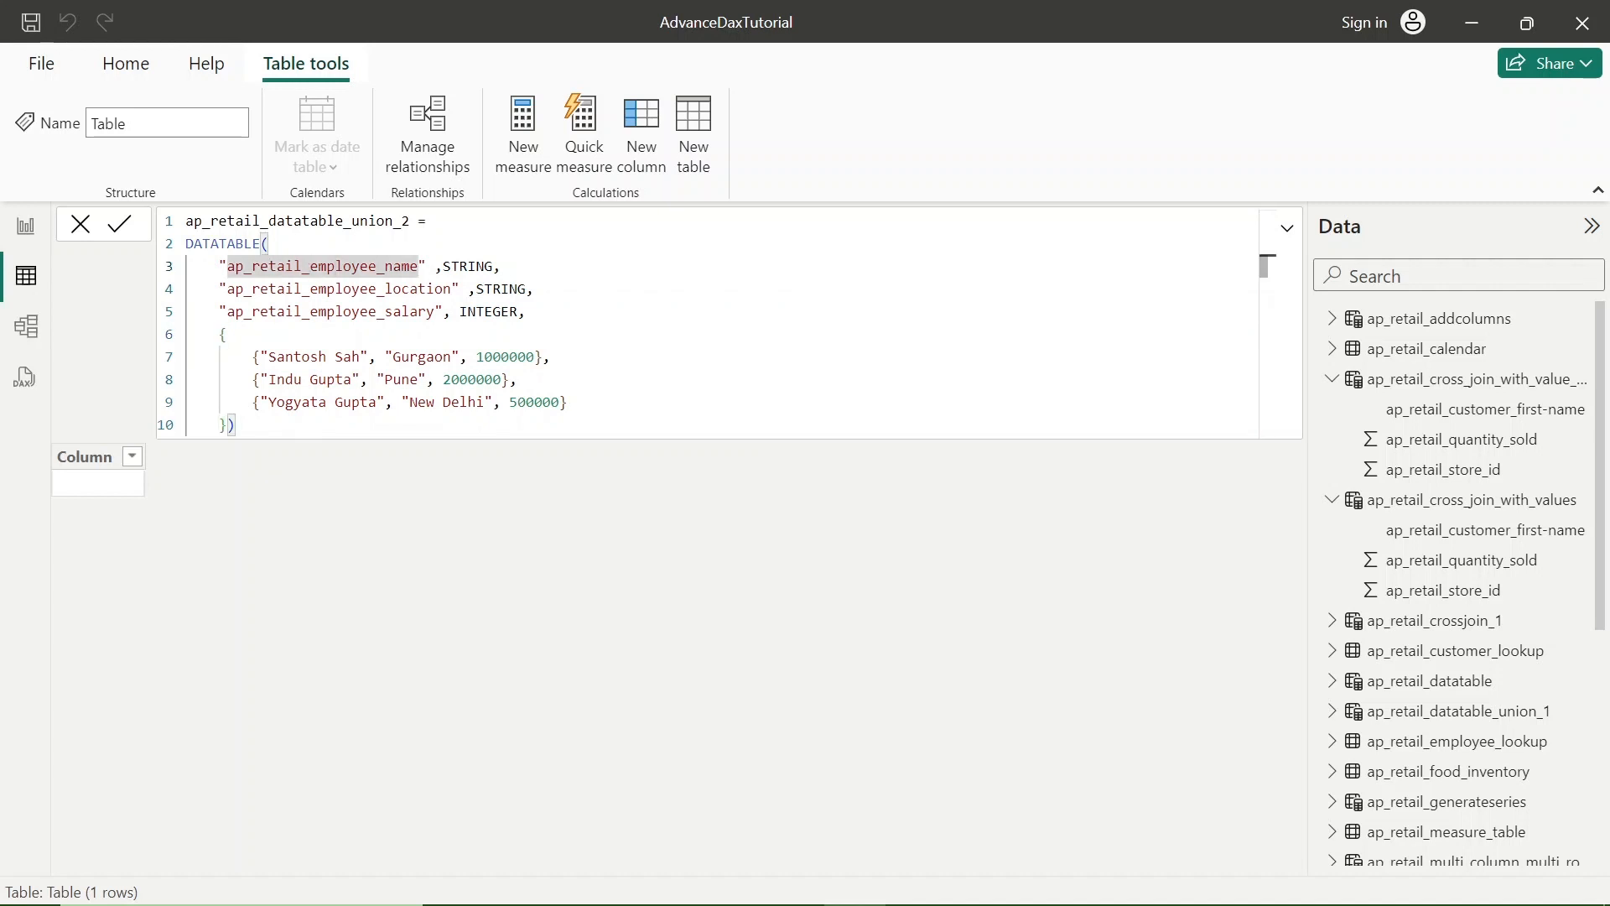
left_click(335, 356)
double_click(347, 357)
key("BackSpace")
key("BackSpace")
key("BackSpace")
key("BackSpace")
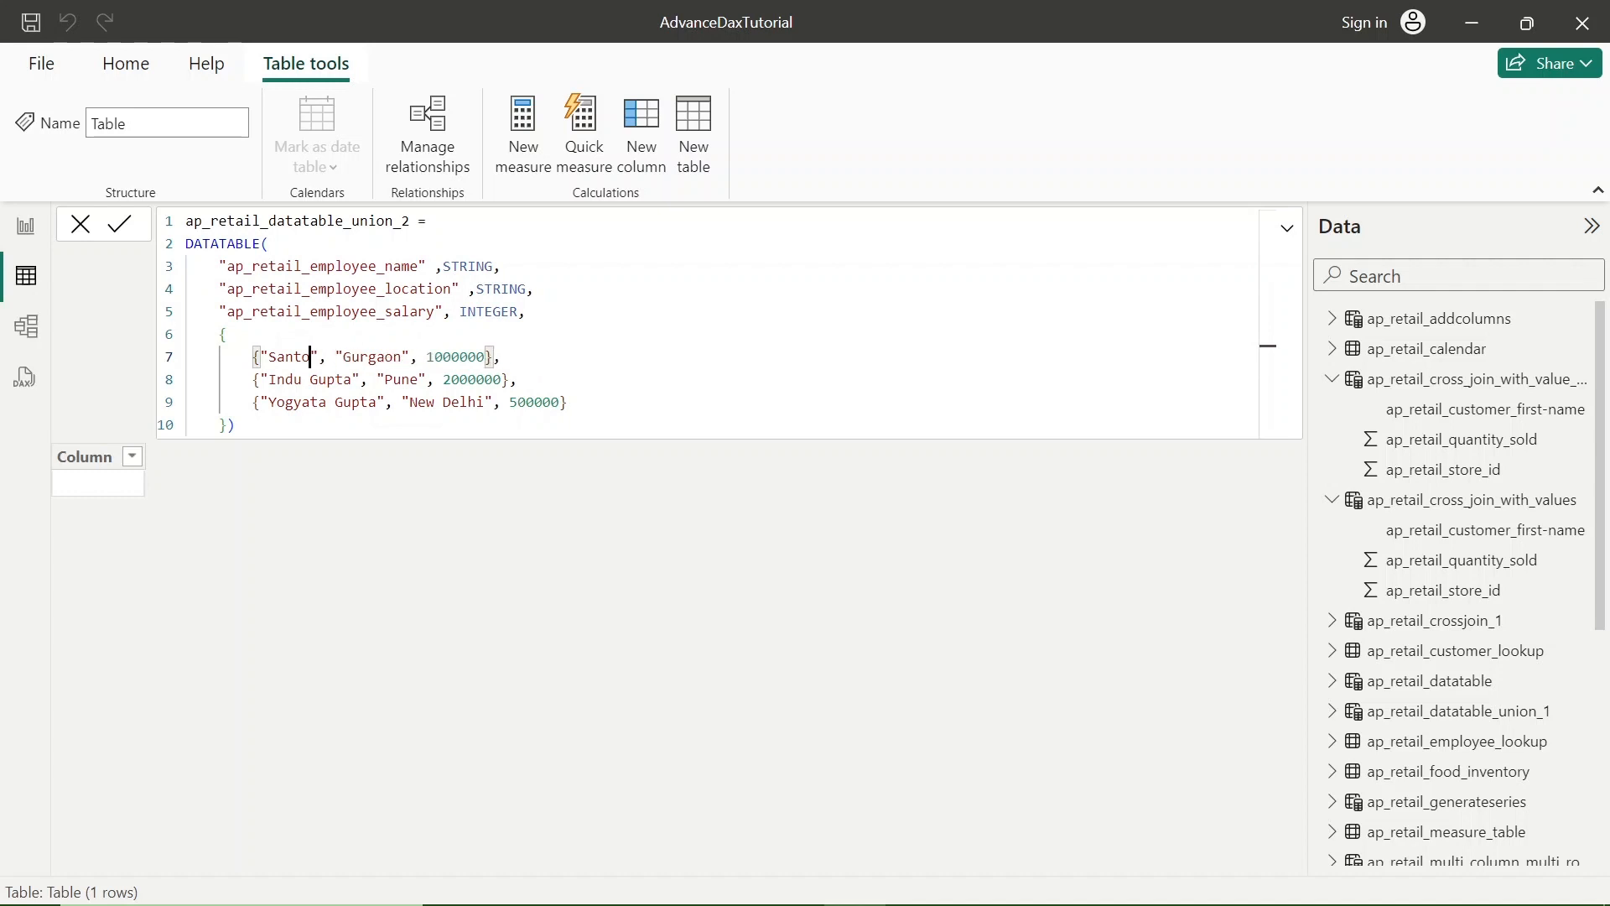
key("BackSpace")
key("BackSpace")
key("BackSpace")
key("BackSpace")
key("BackSpace")
type("M")
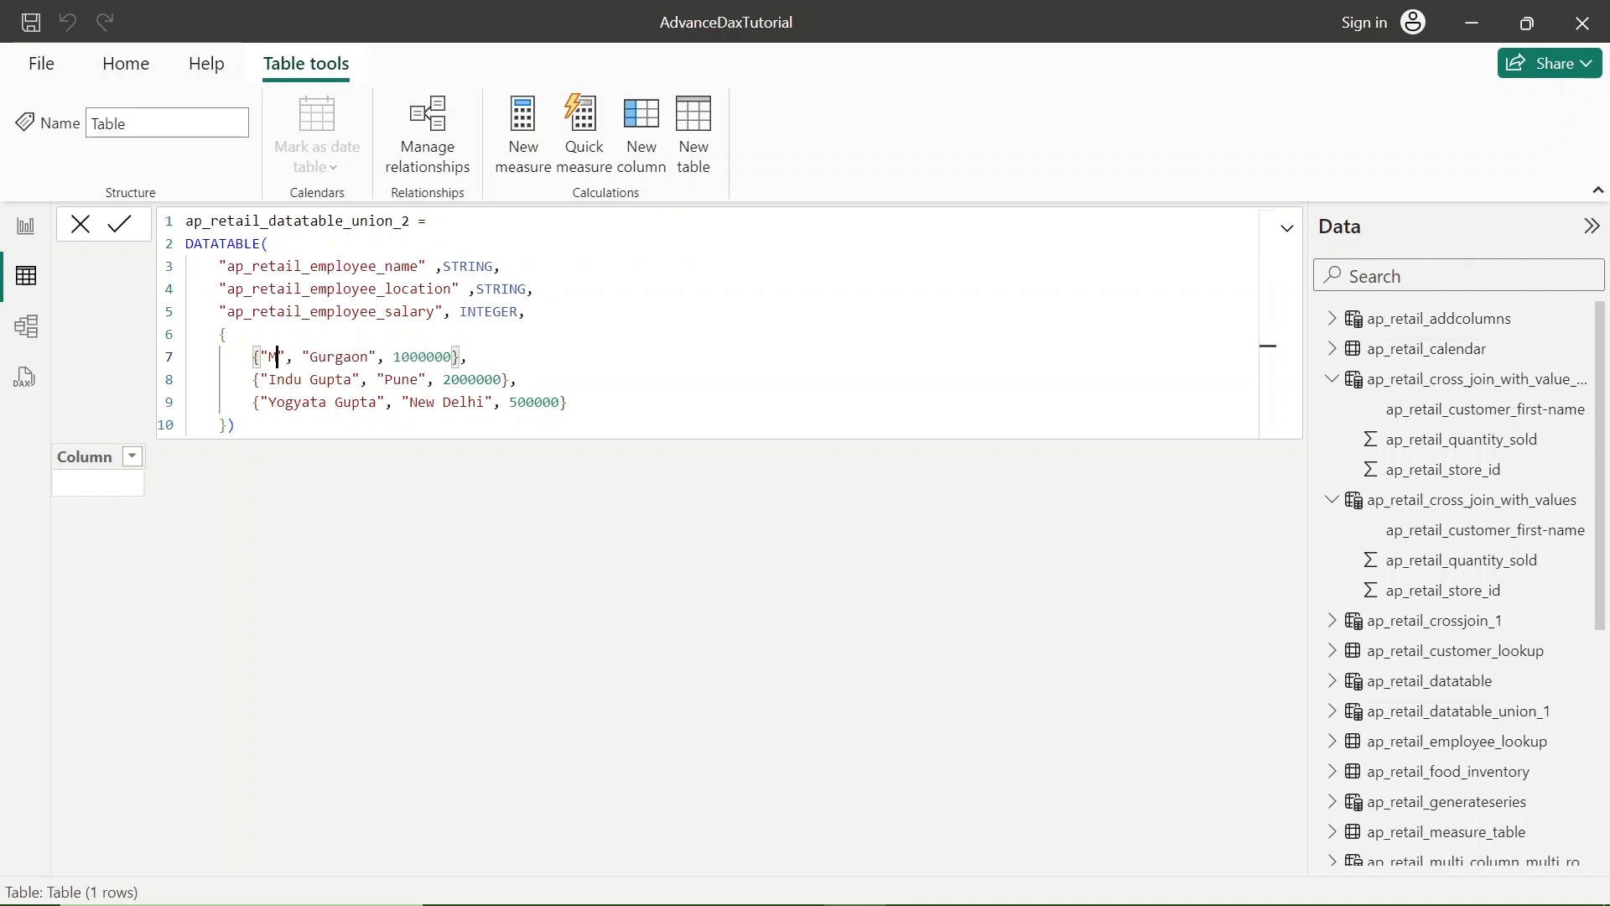
type("ay")
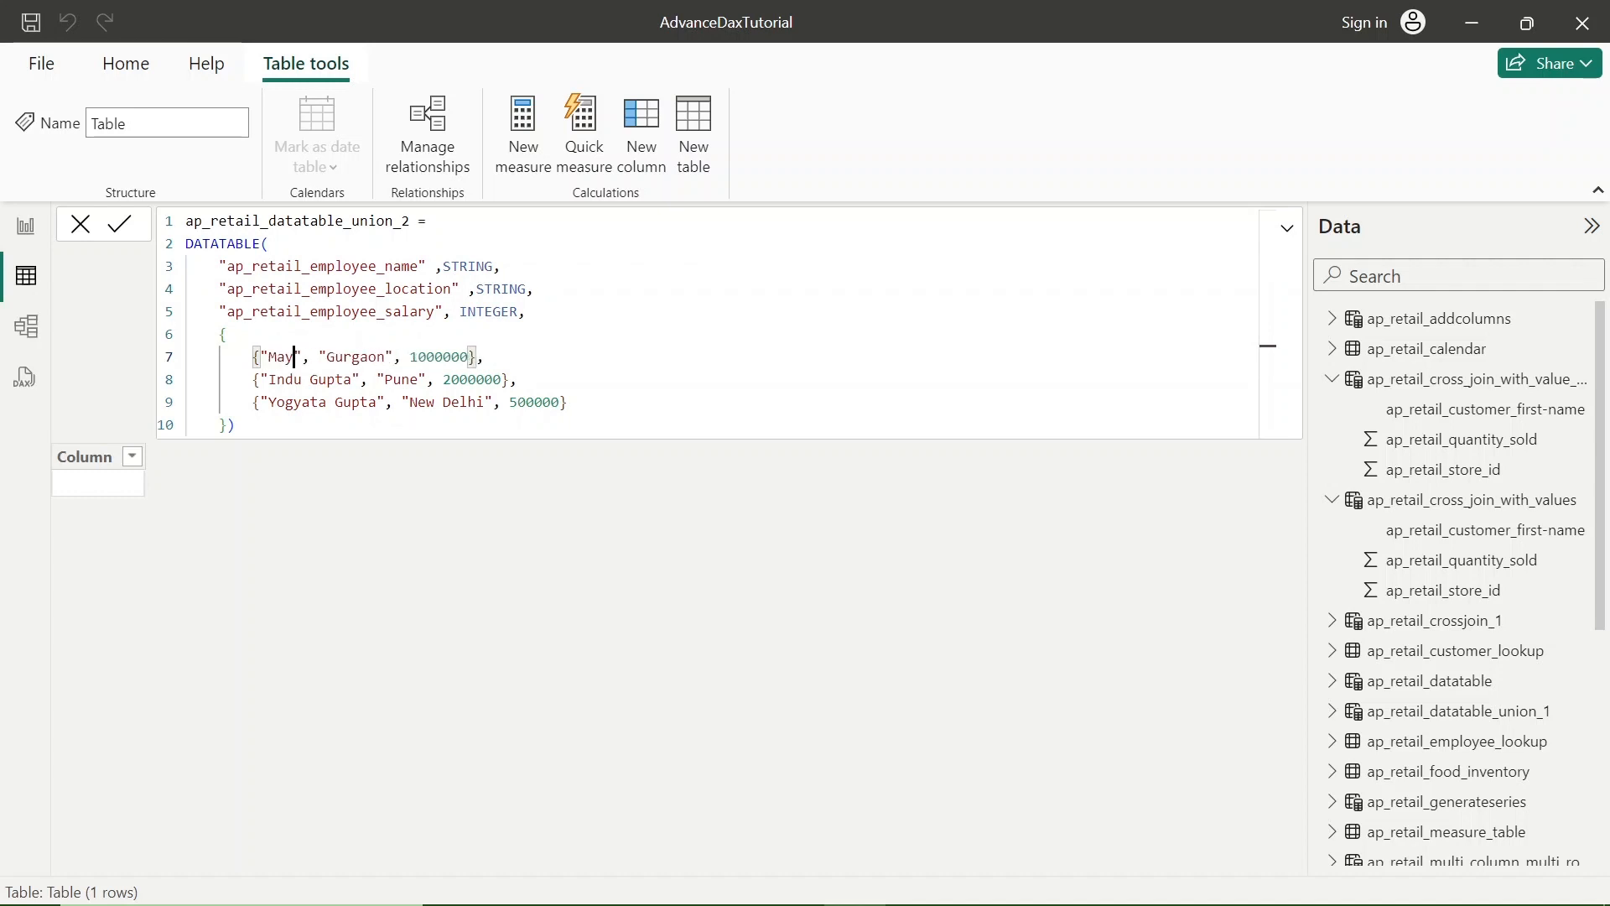
type("ank Gu")
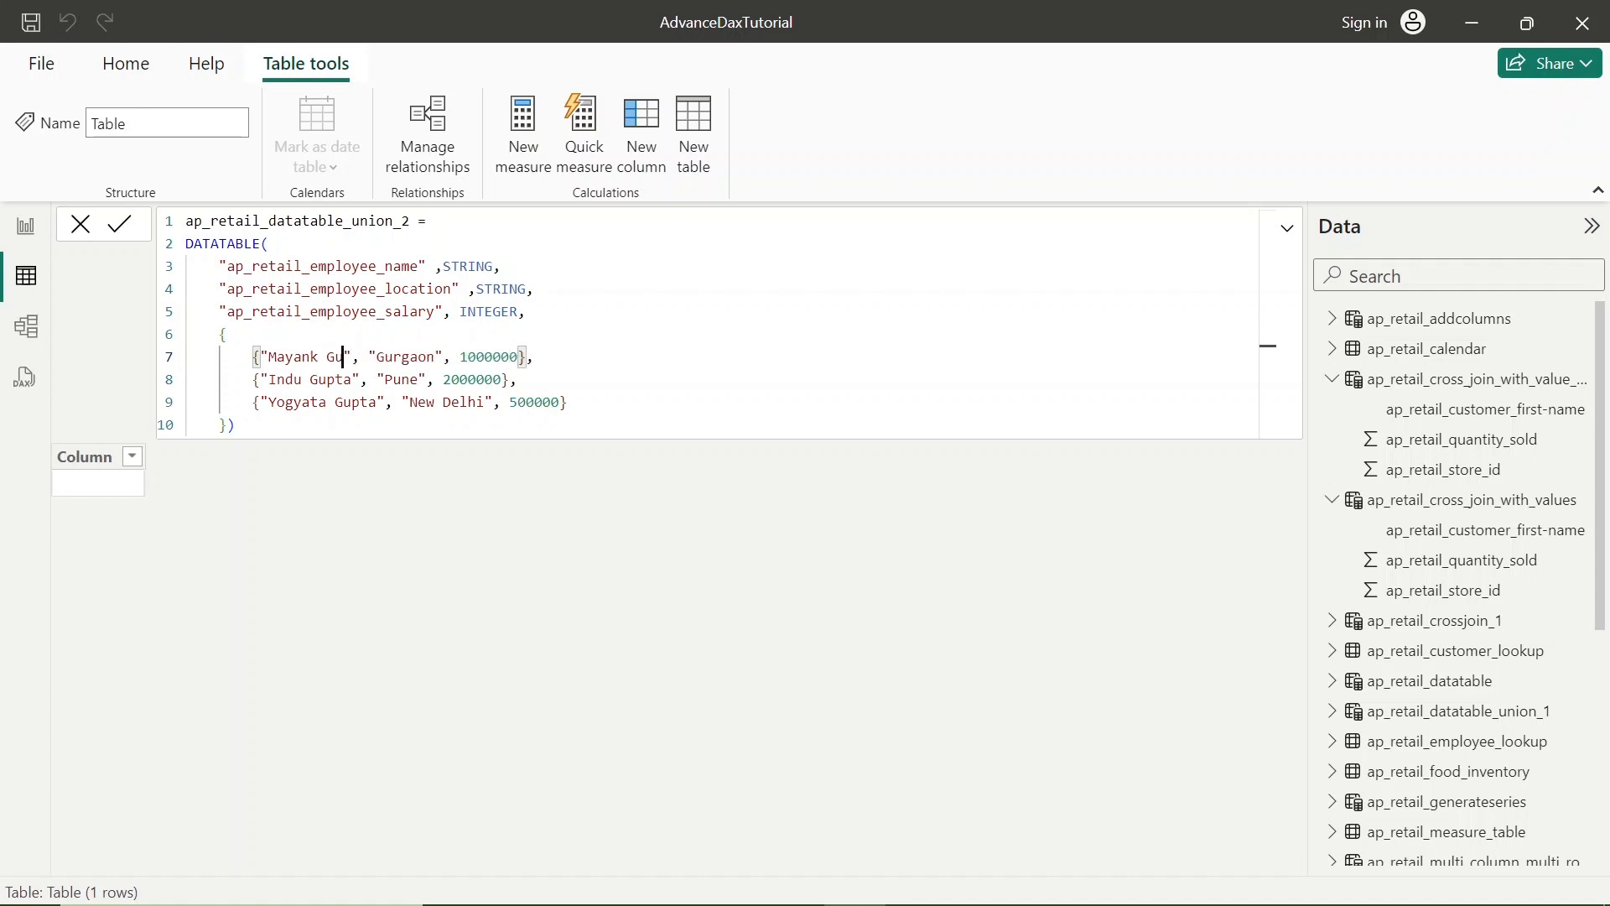
type("pta")
- Check the reference slide with the sample tables and set the first data row's salary to 4000000
key("alt+Tab")
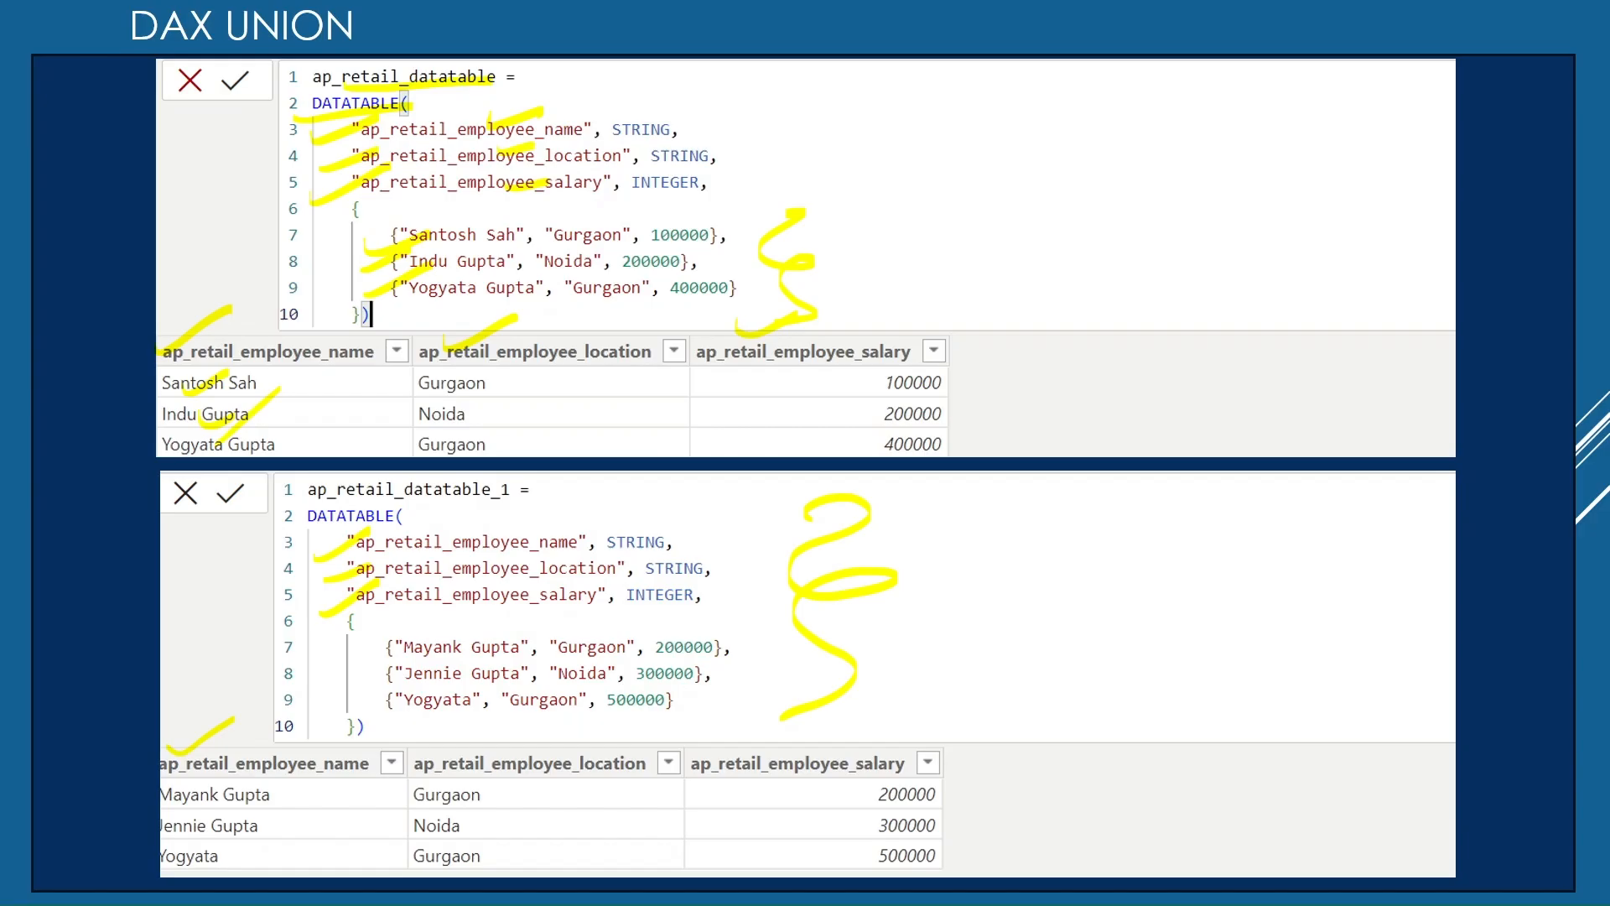
key("alt+Tab")
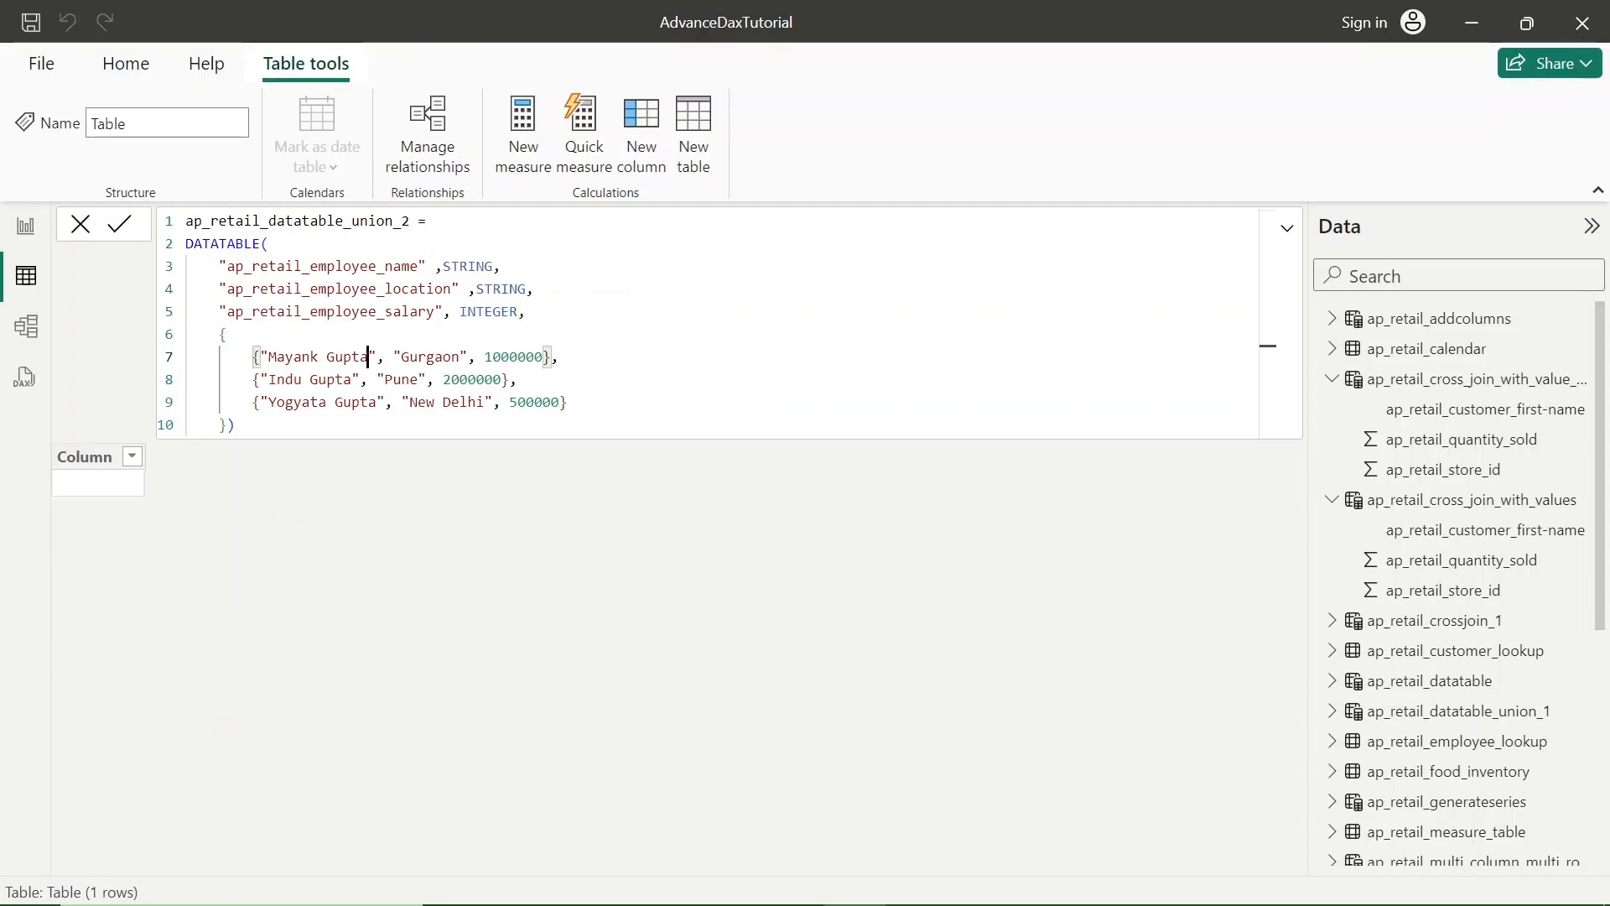
left_click_drag(543, 357, 493, 357)
key("BackSpace")
type("4")
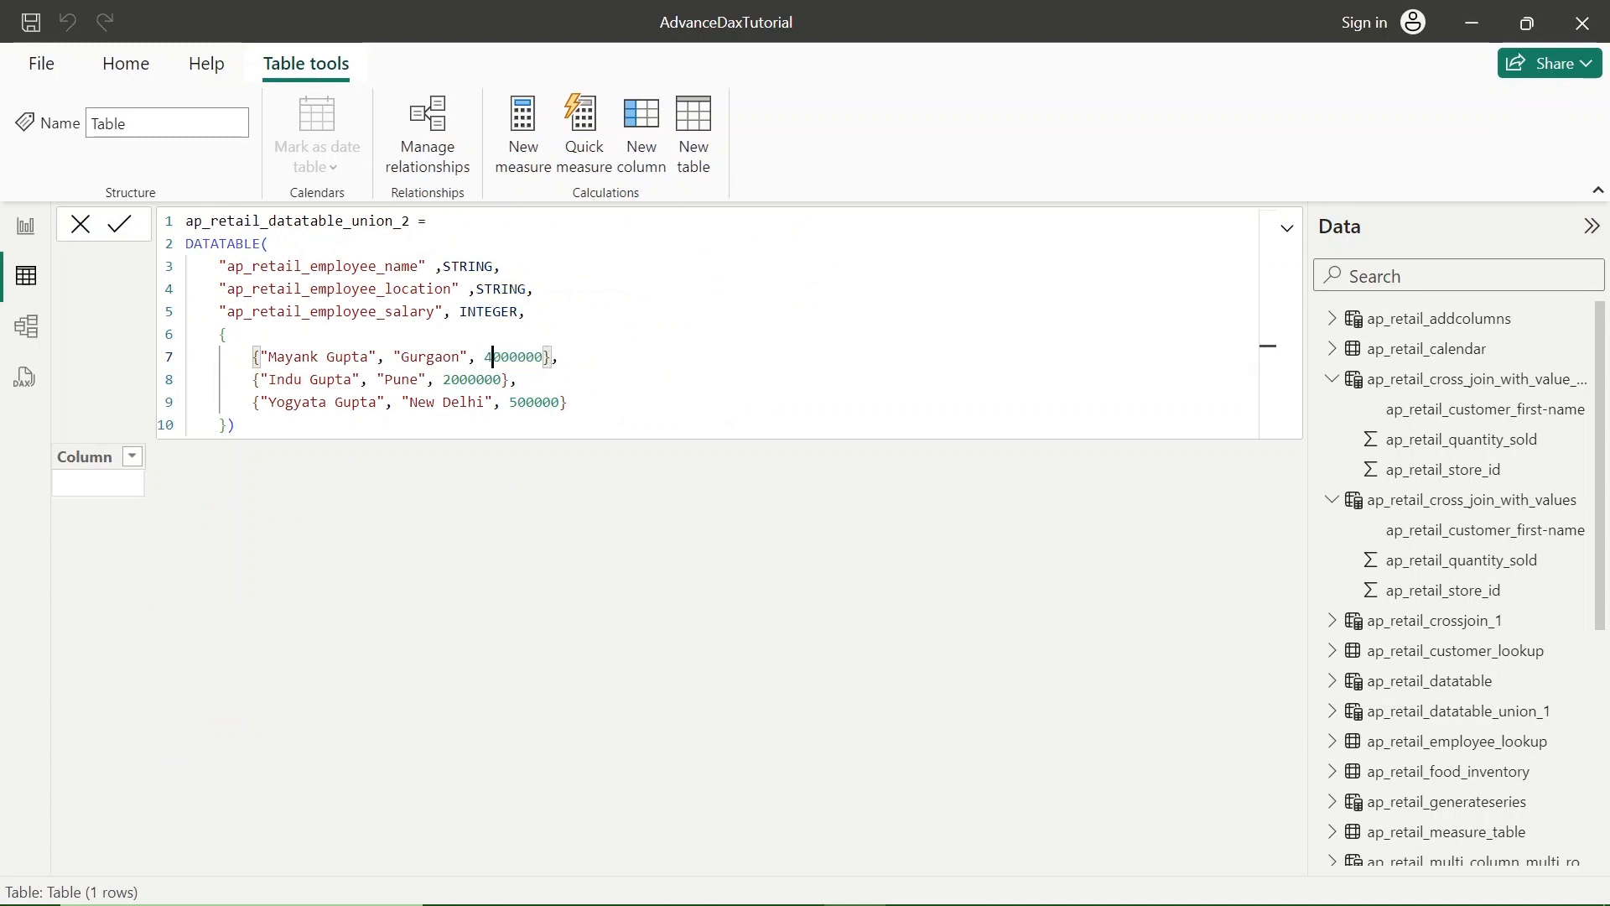
left_click(352, 379)
left_click_drag(352, 379, 543, 357)
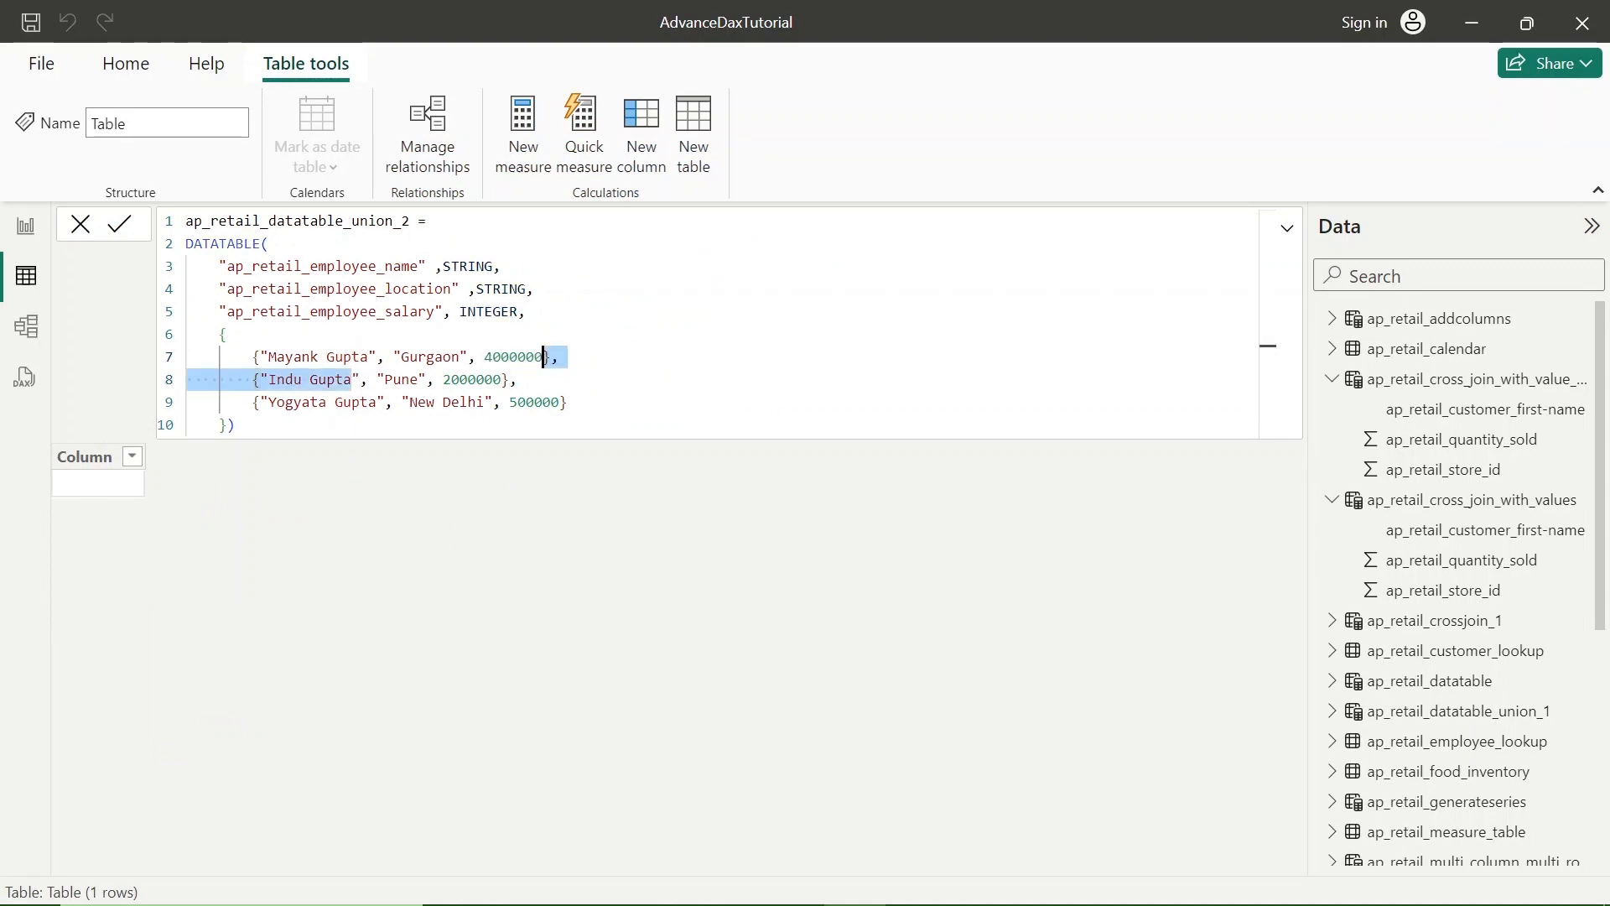
left_click(544, 357)
key("Right")
key("Right")
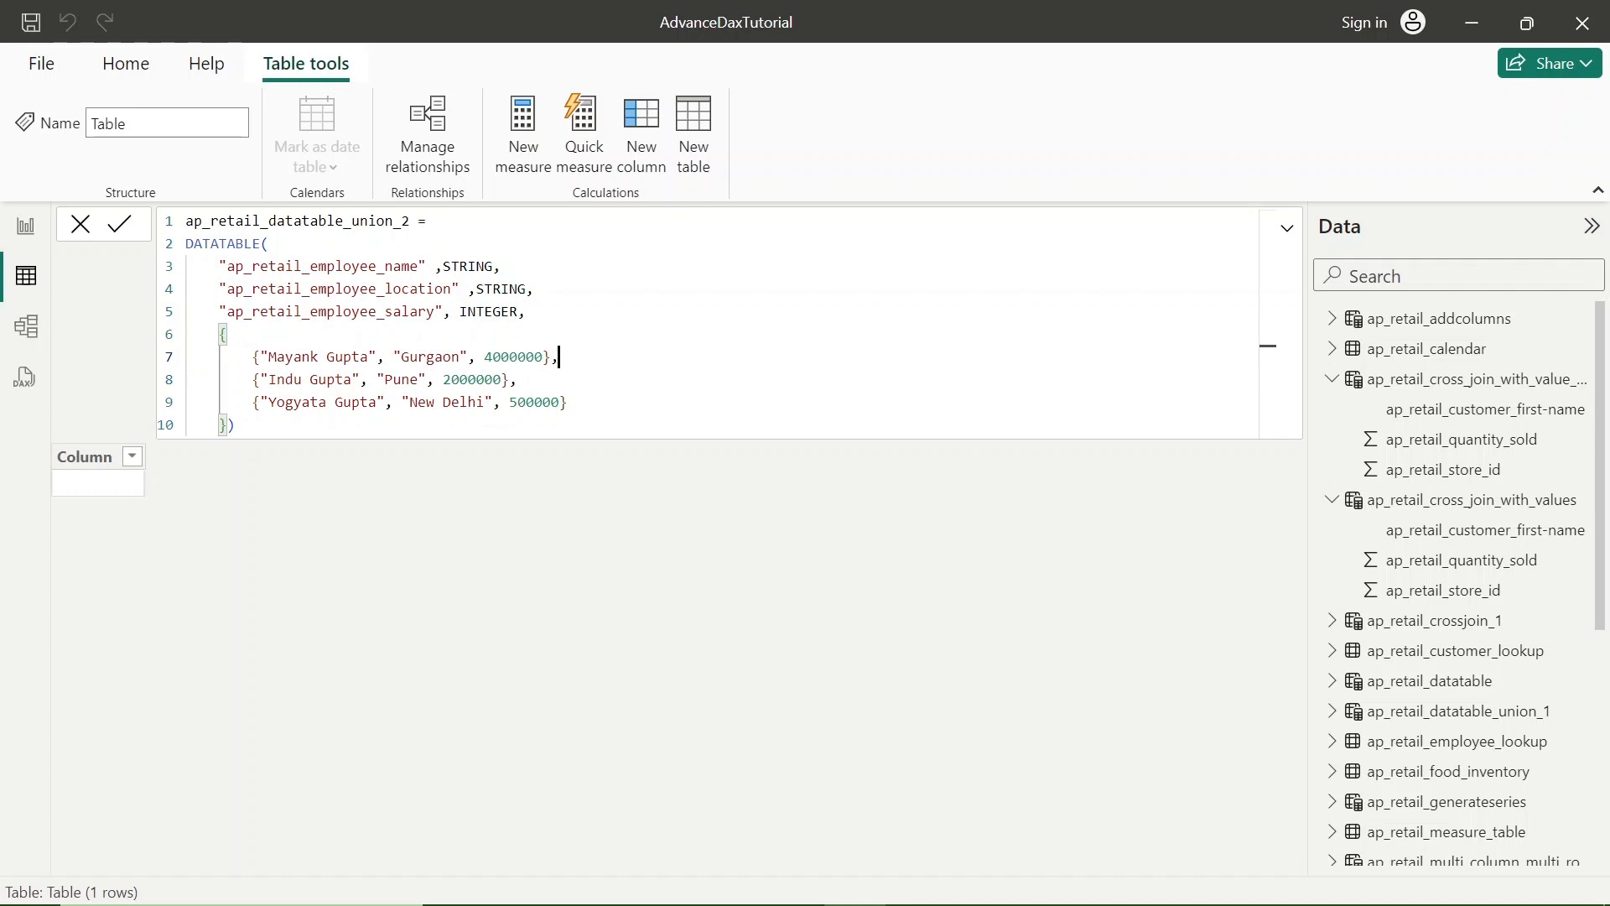
- Replace the employee's first name in the second data row with a different first name, keeping the surname
double_click(285, 379)
key("BackSpace")
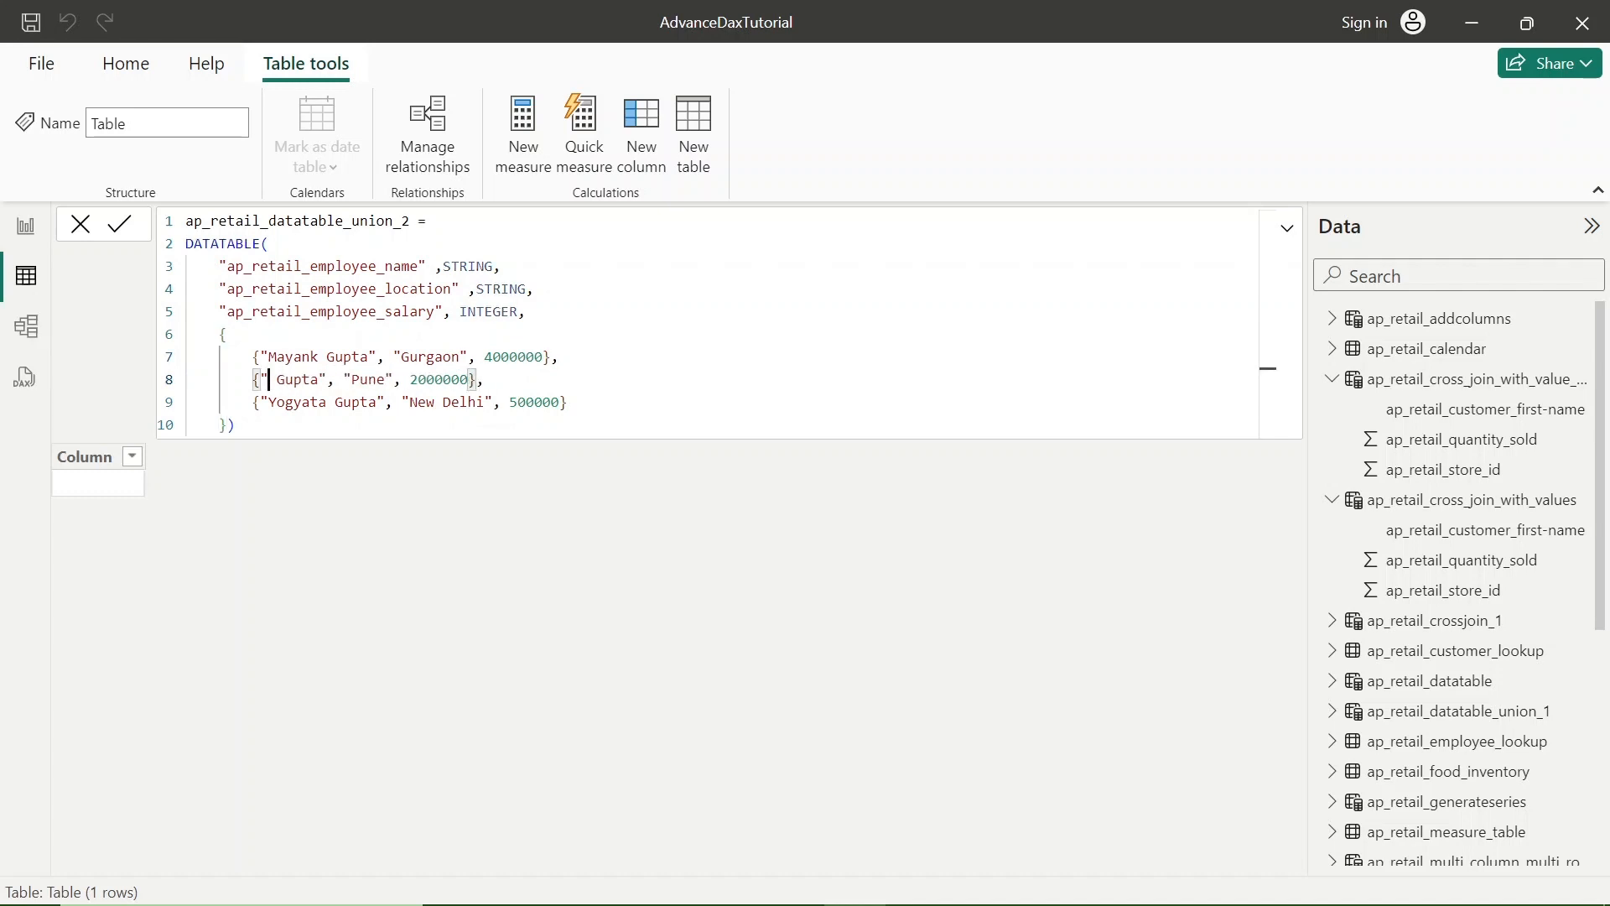
type("J")
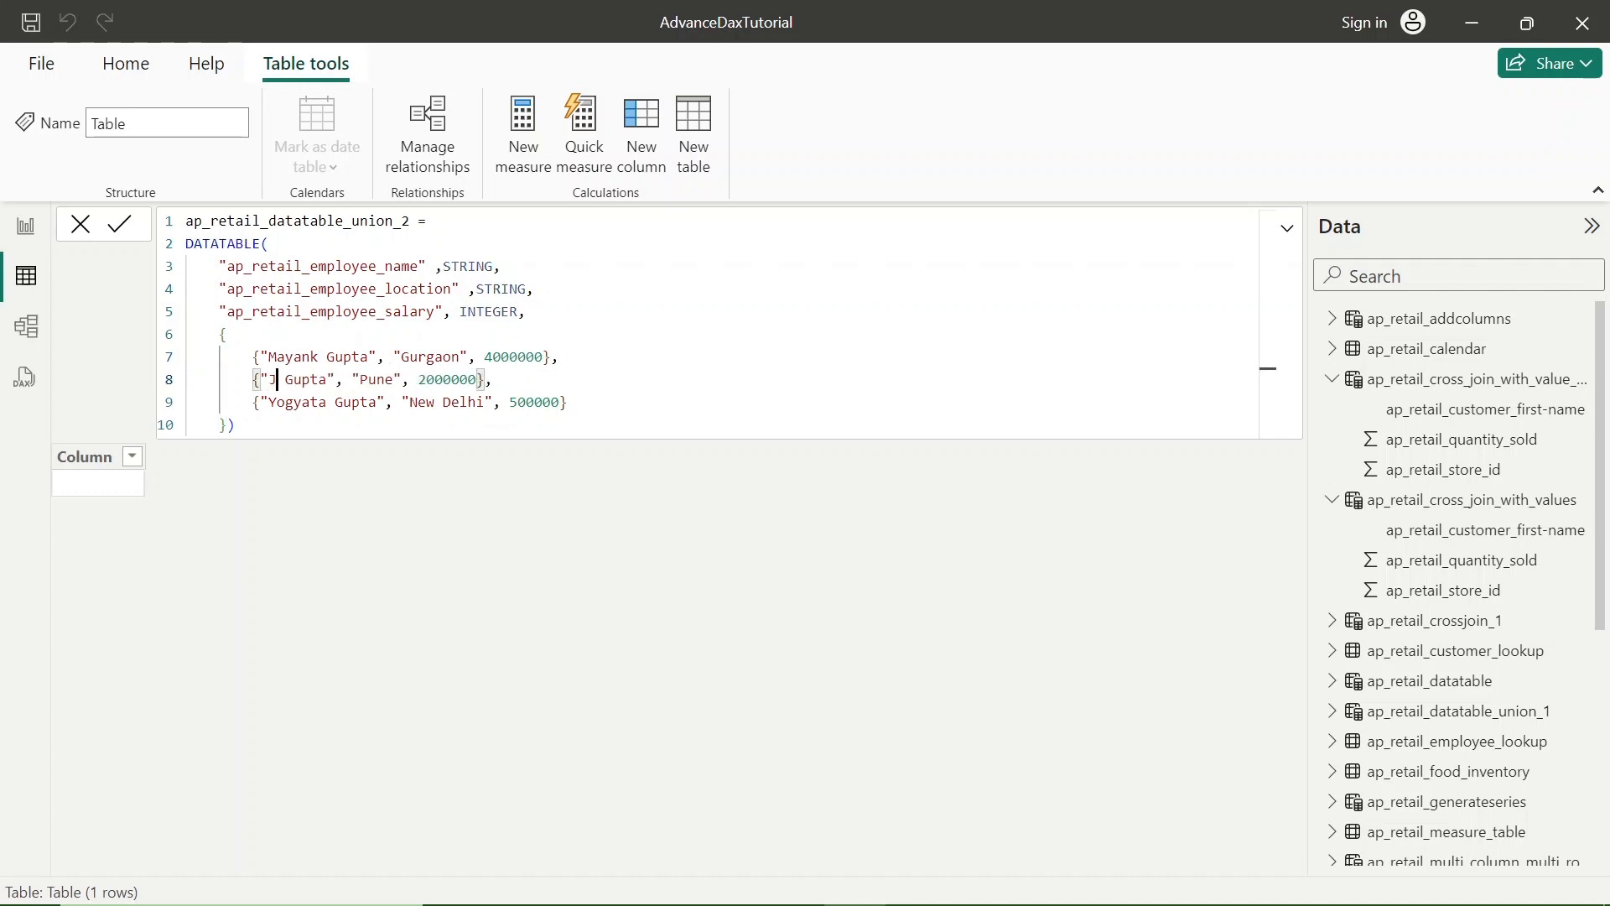
type("ennie")
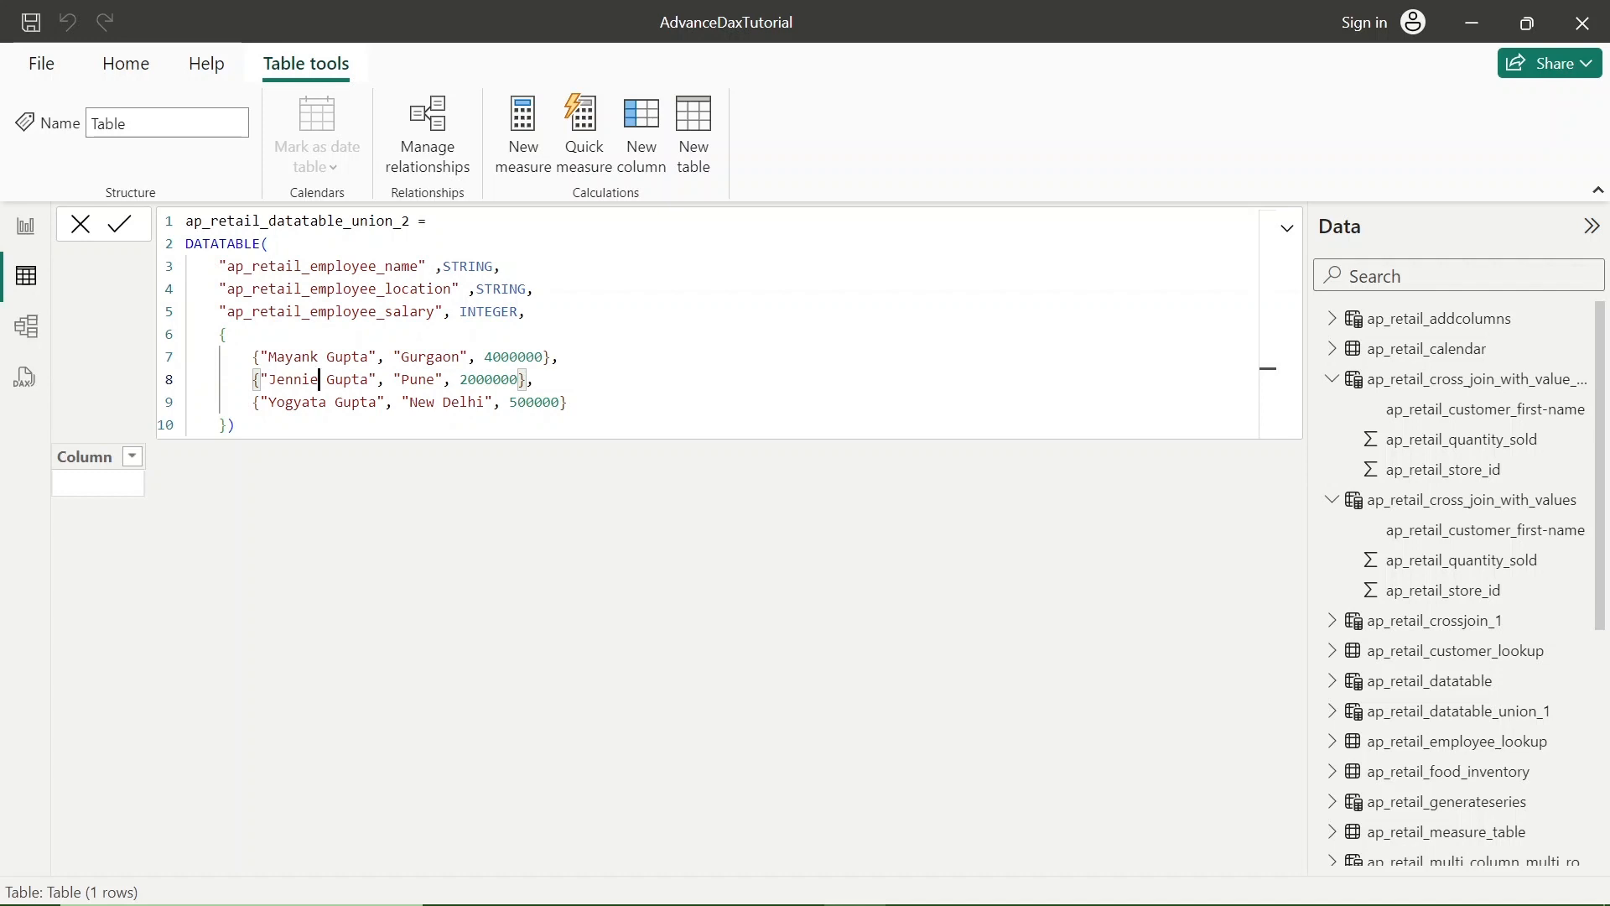
- Set the second data row's salary to 3000000 and commit the ap_retail_datatable_union_2 table
left_click(469, 380)
key("BackSpace")
type("3")
left_click(644, 406)
key("Return")
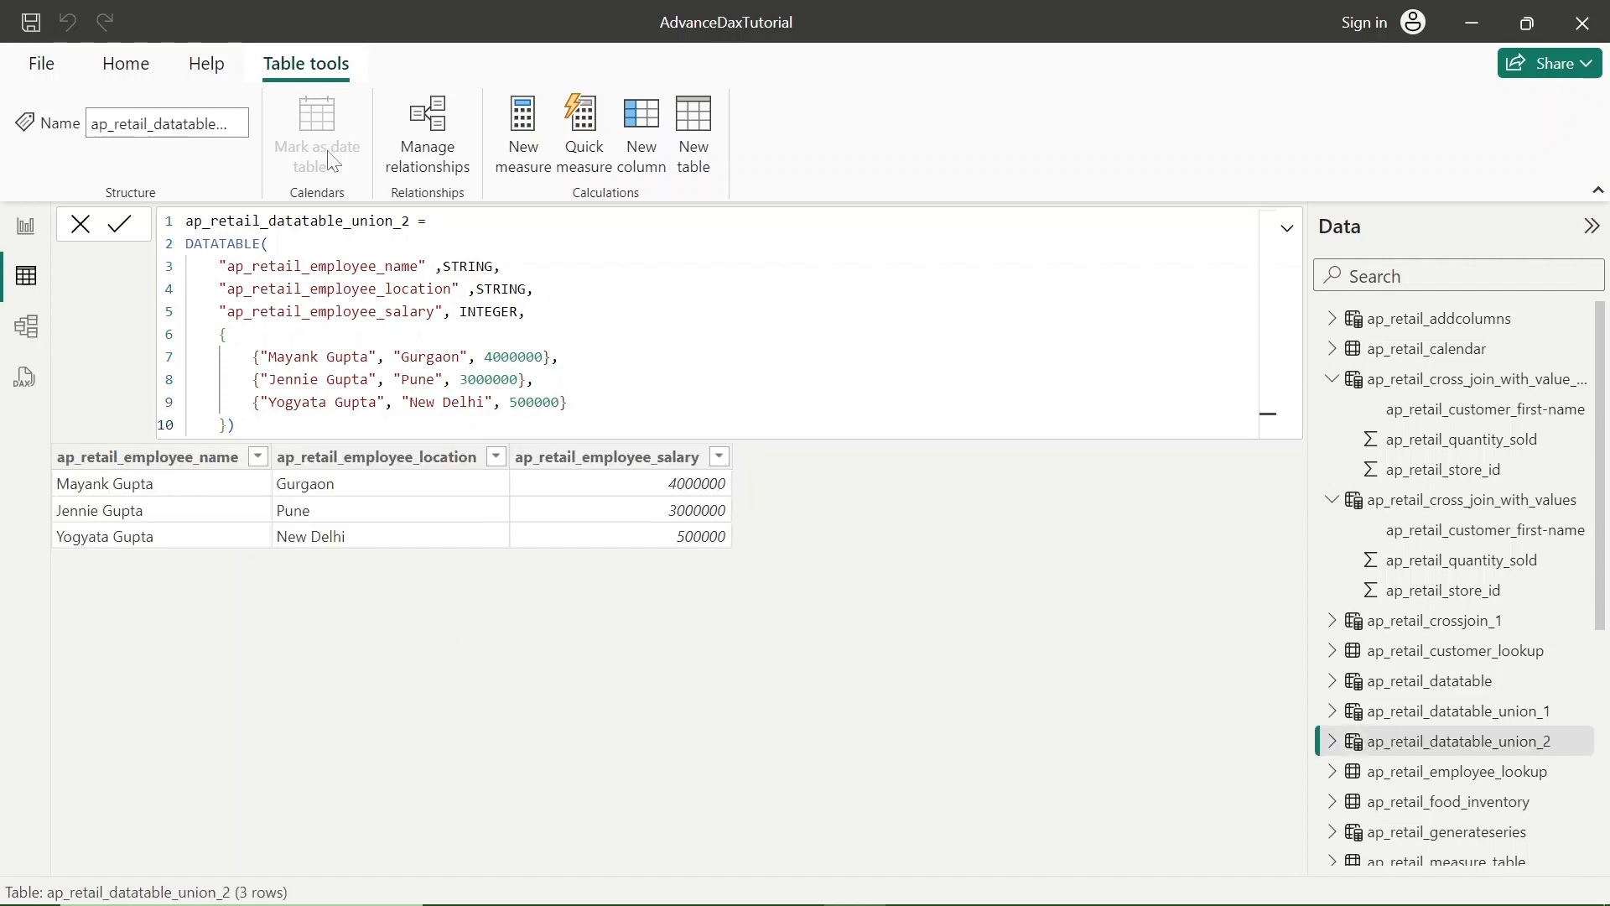
- Copy the table name ap_retail_datatable_union_2 from its formula
double_click(223, 244)
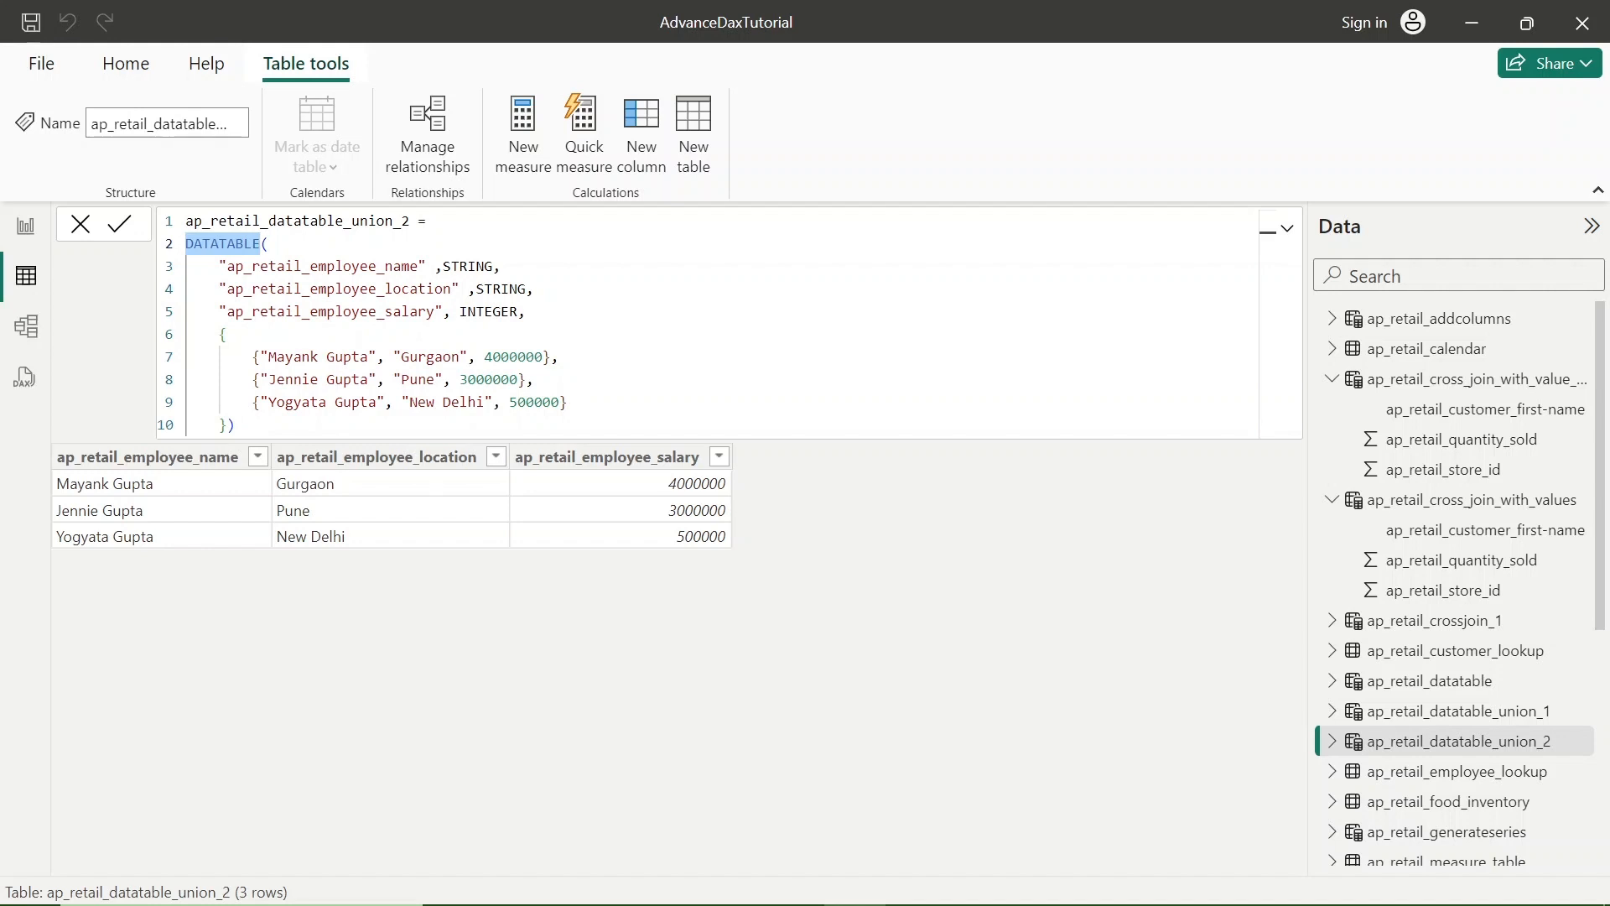
double_click(327, 222)
key("ctrl+c")
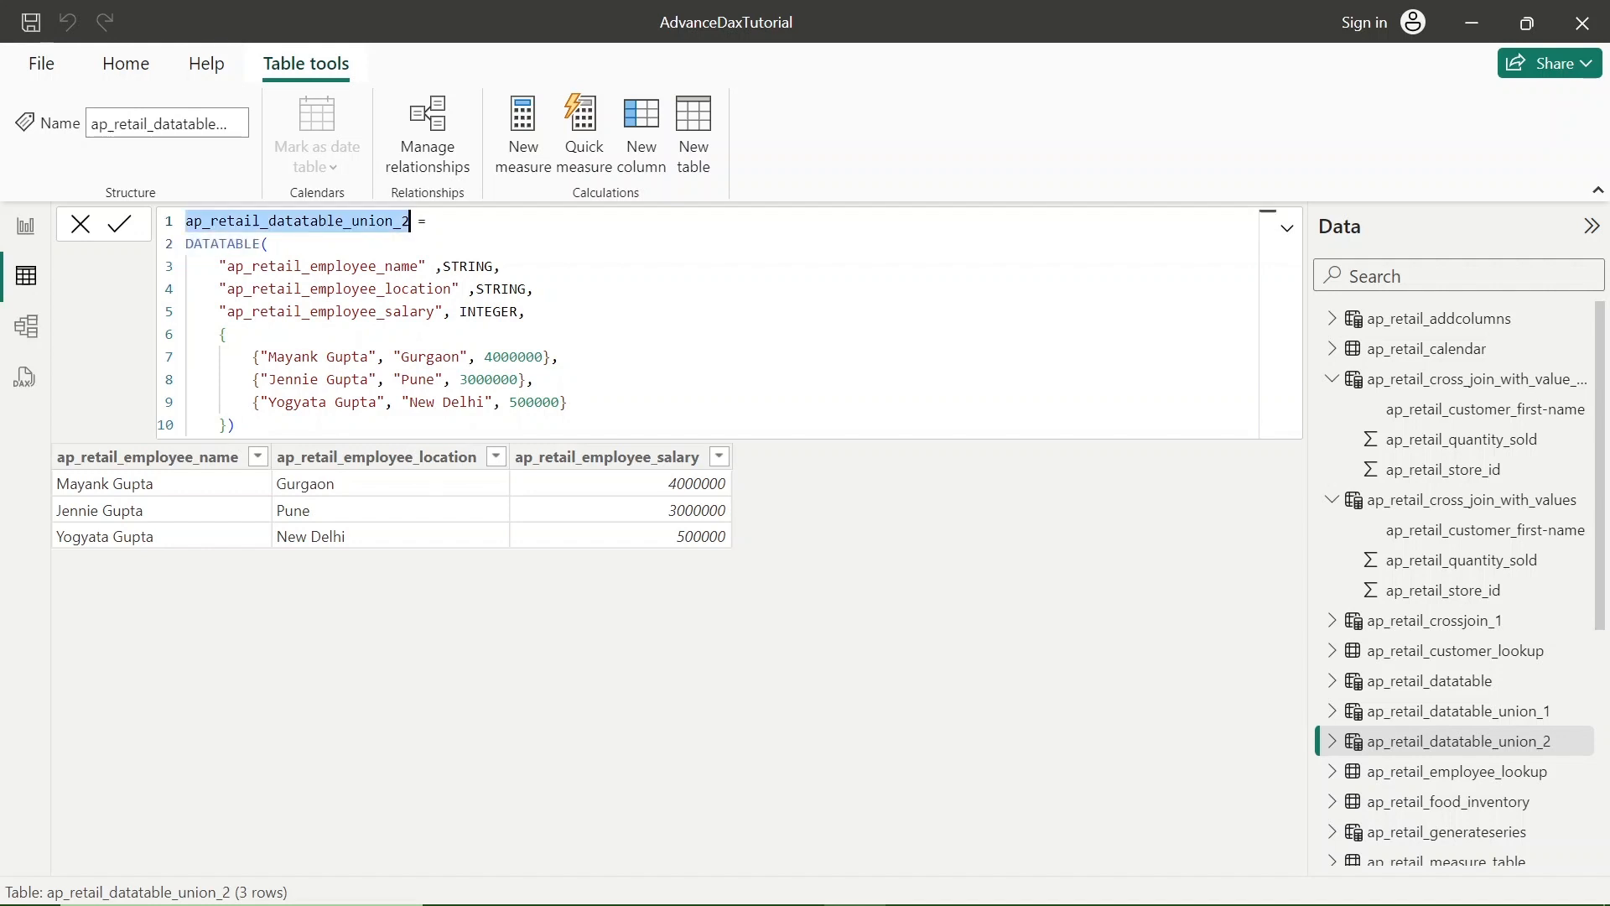
left_click(696, 139)
left_click(691, 154)
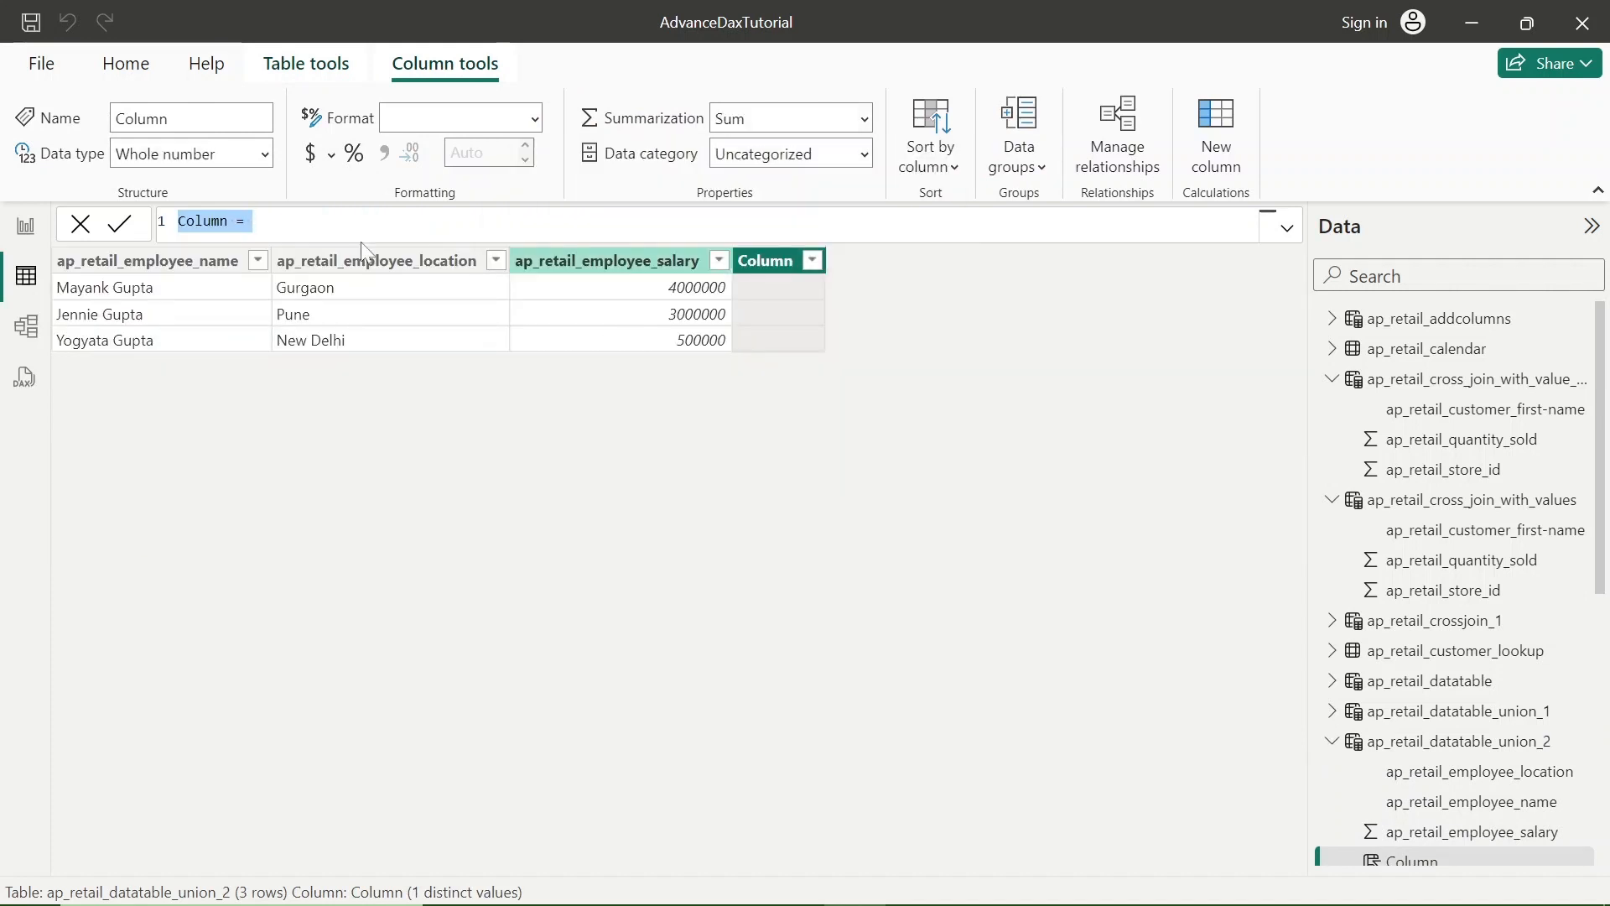
left_click(88, 228)
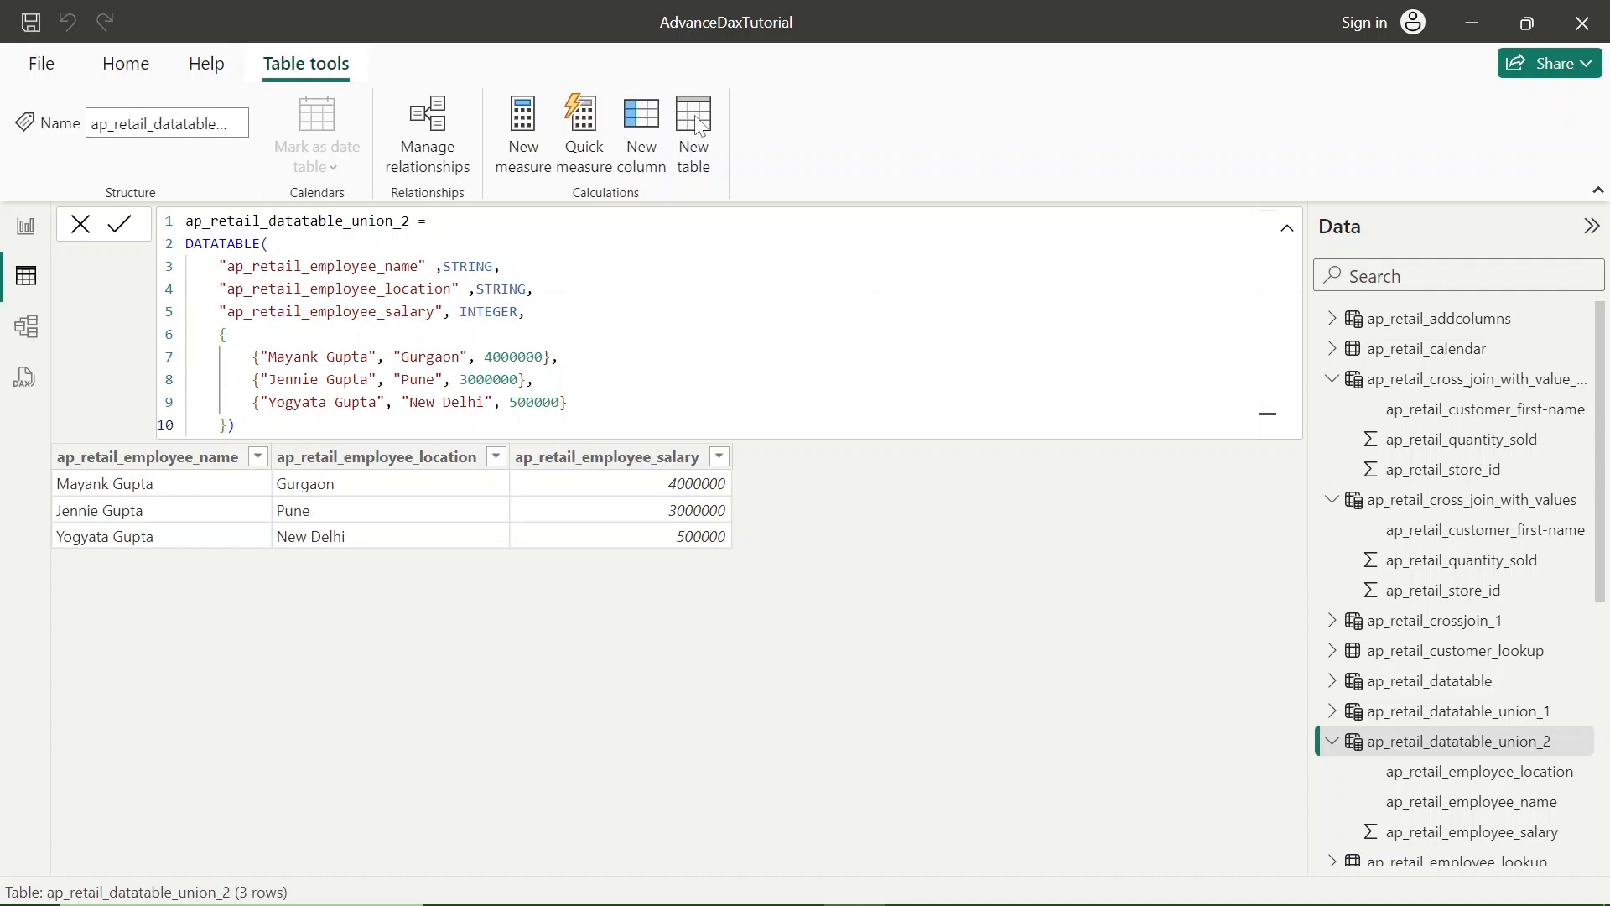
- Create a new calculated table and name it ap_retail_datatable_union, based on the copied table name
left_click(696, 124)
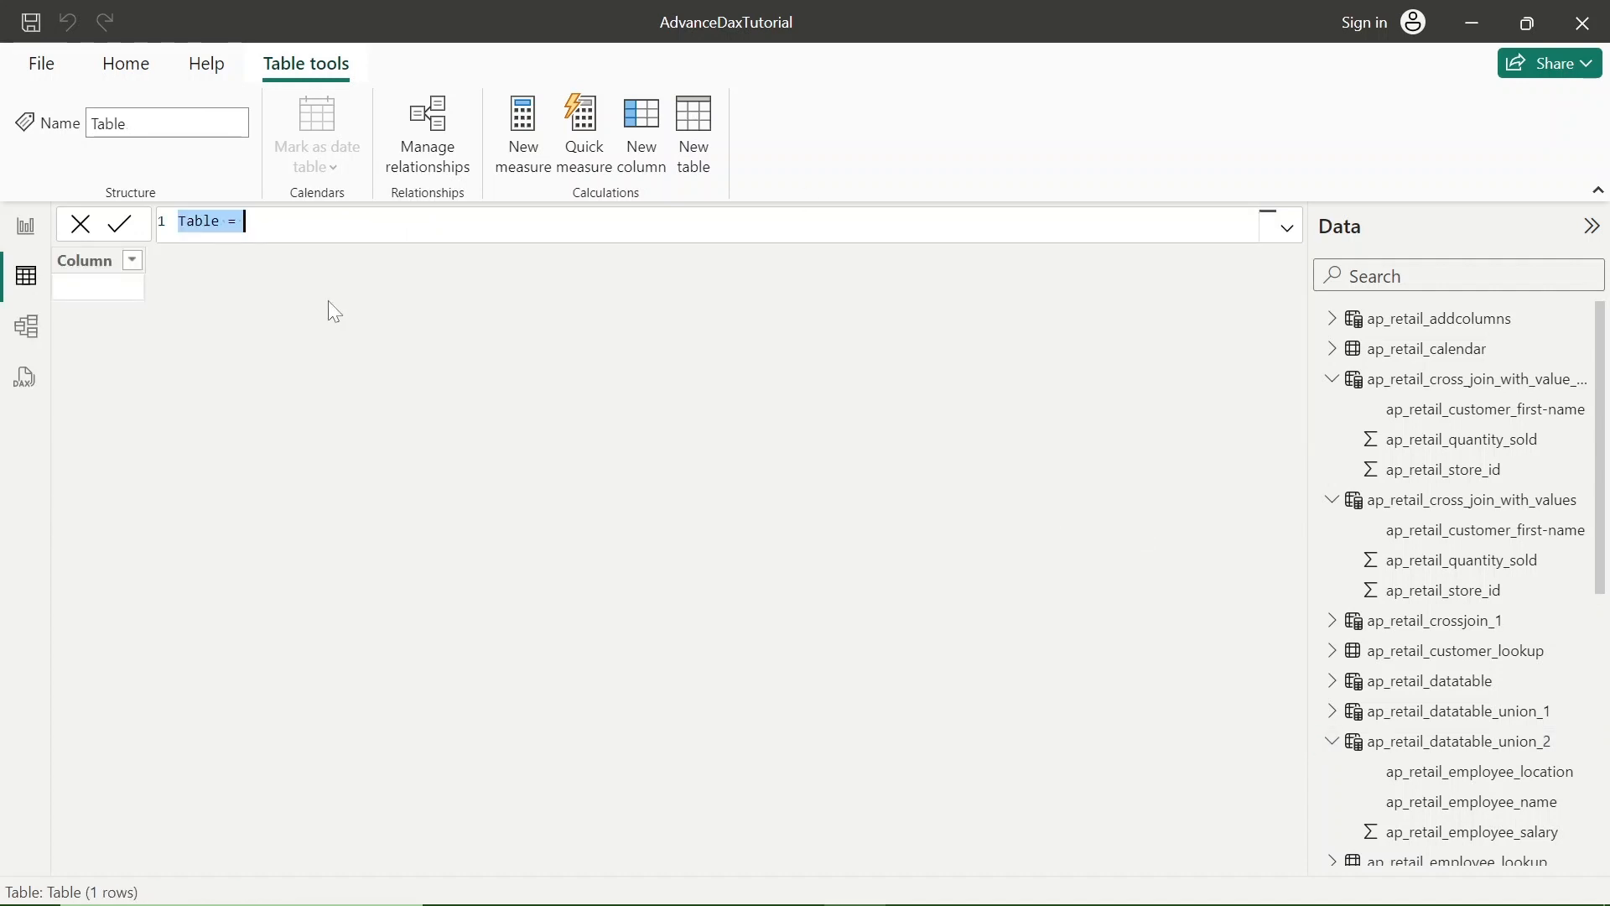
key("ctrl+v")
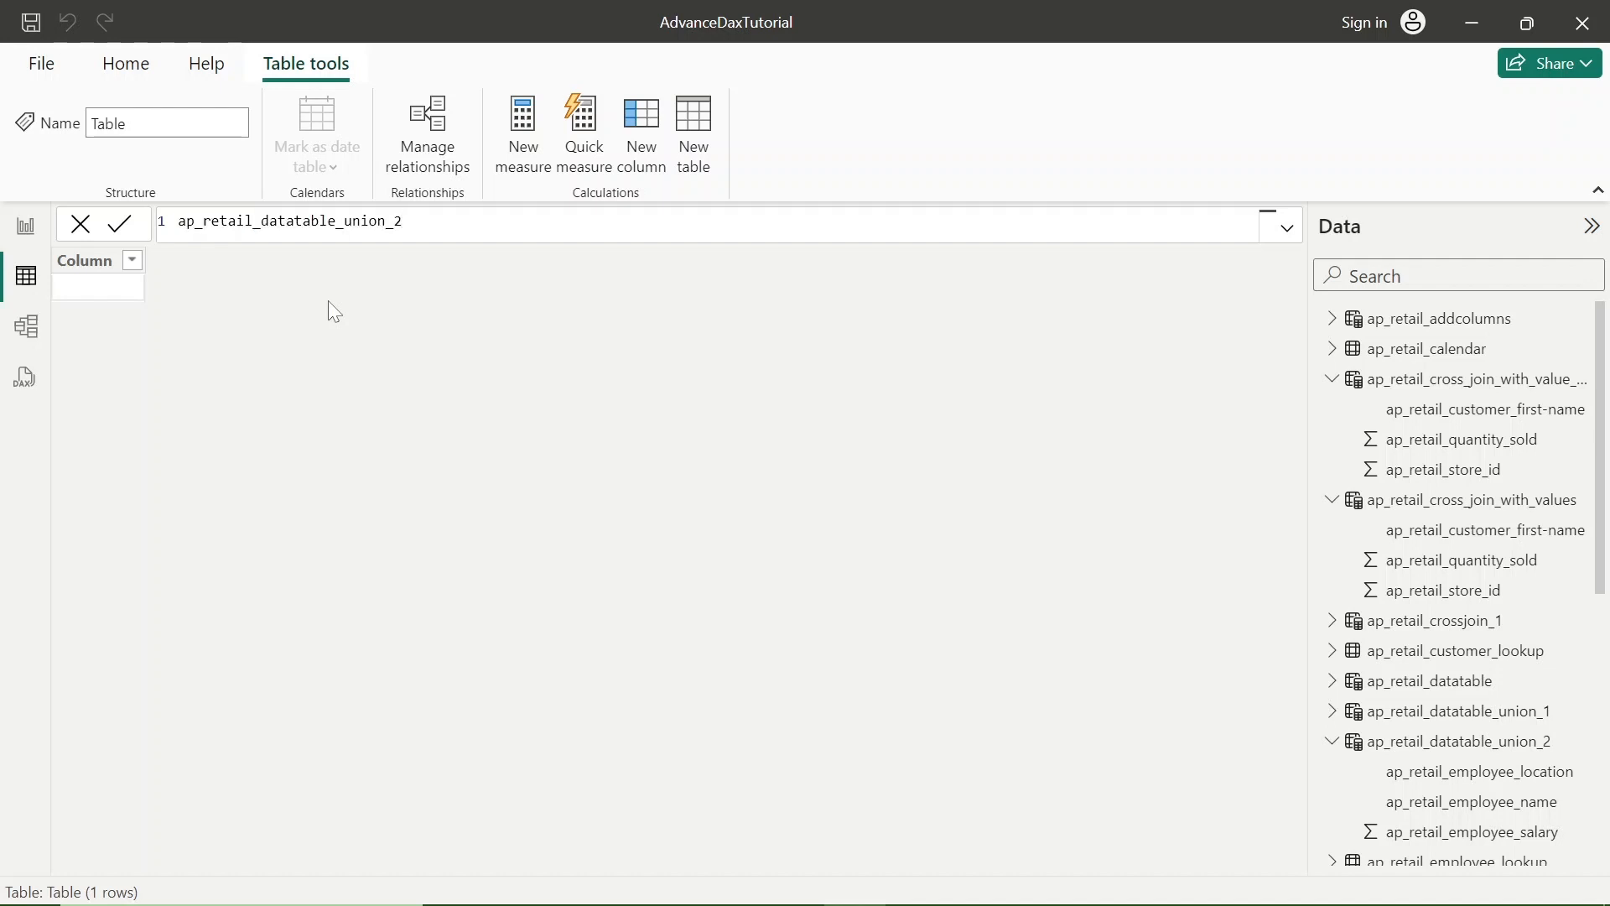
key("BackSpace")
key("BackSpace")
type("=")
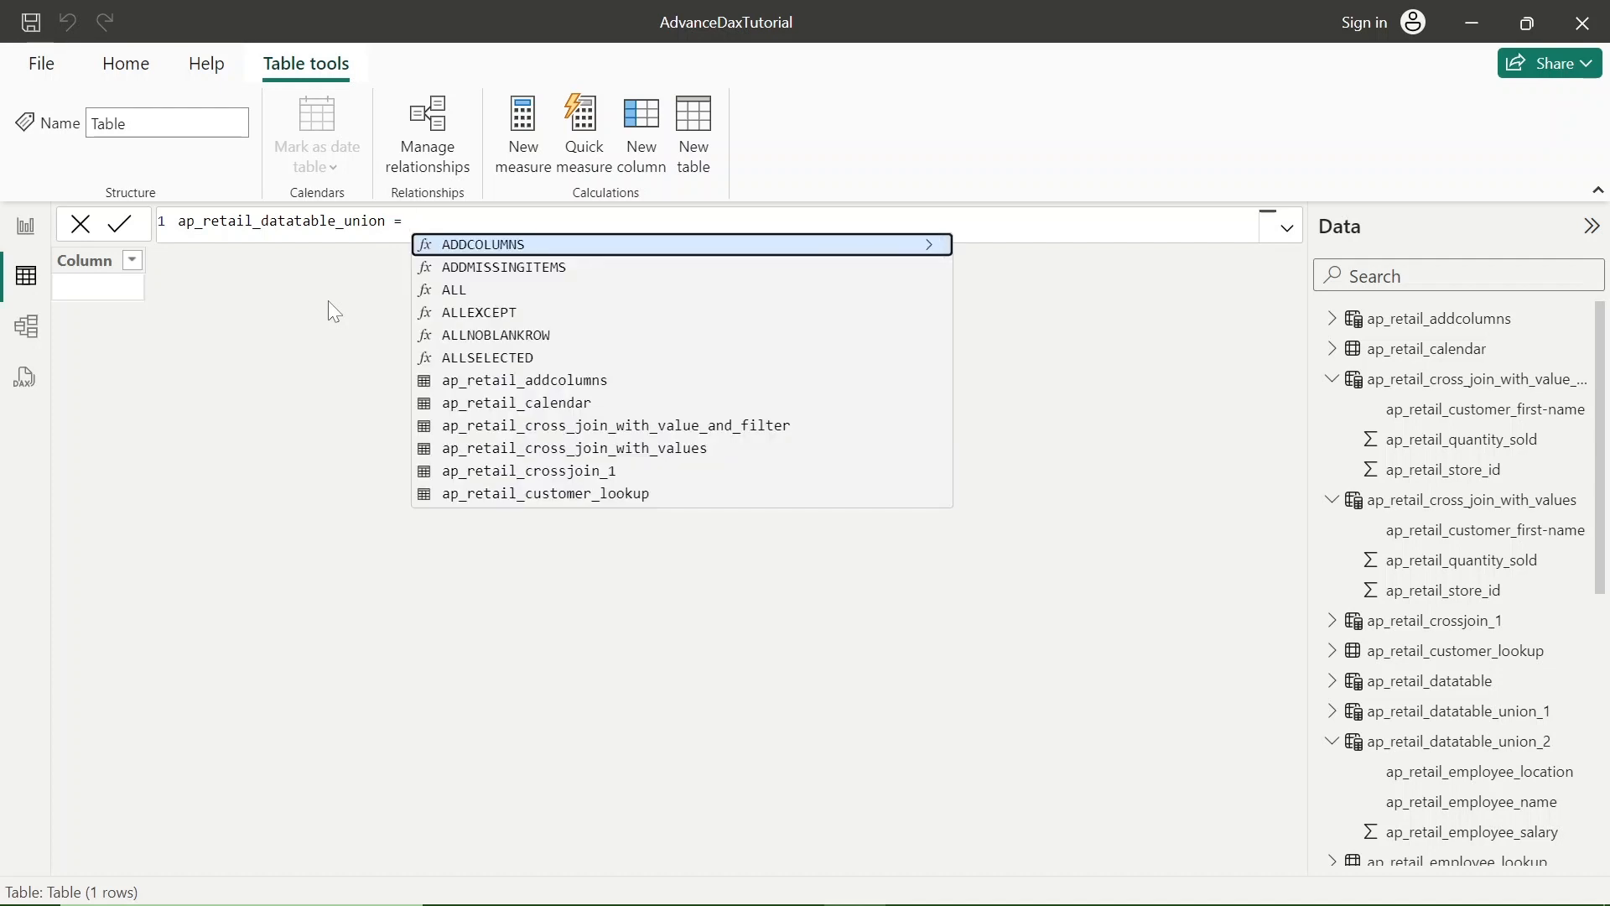
- Start a UNION function on the second line of the formula and open a new line for its arguments
key("shift+Return")
type("uni")
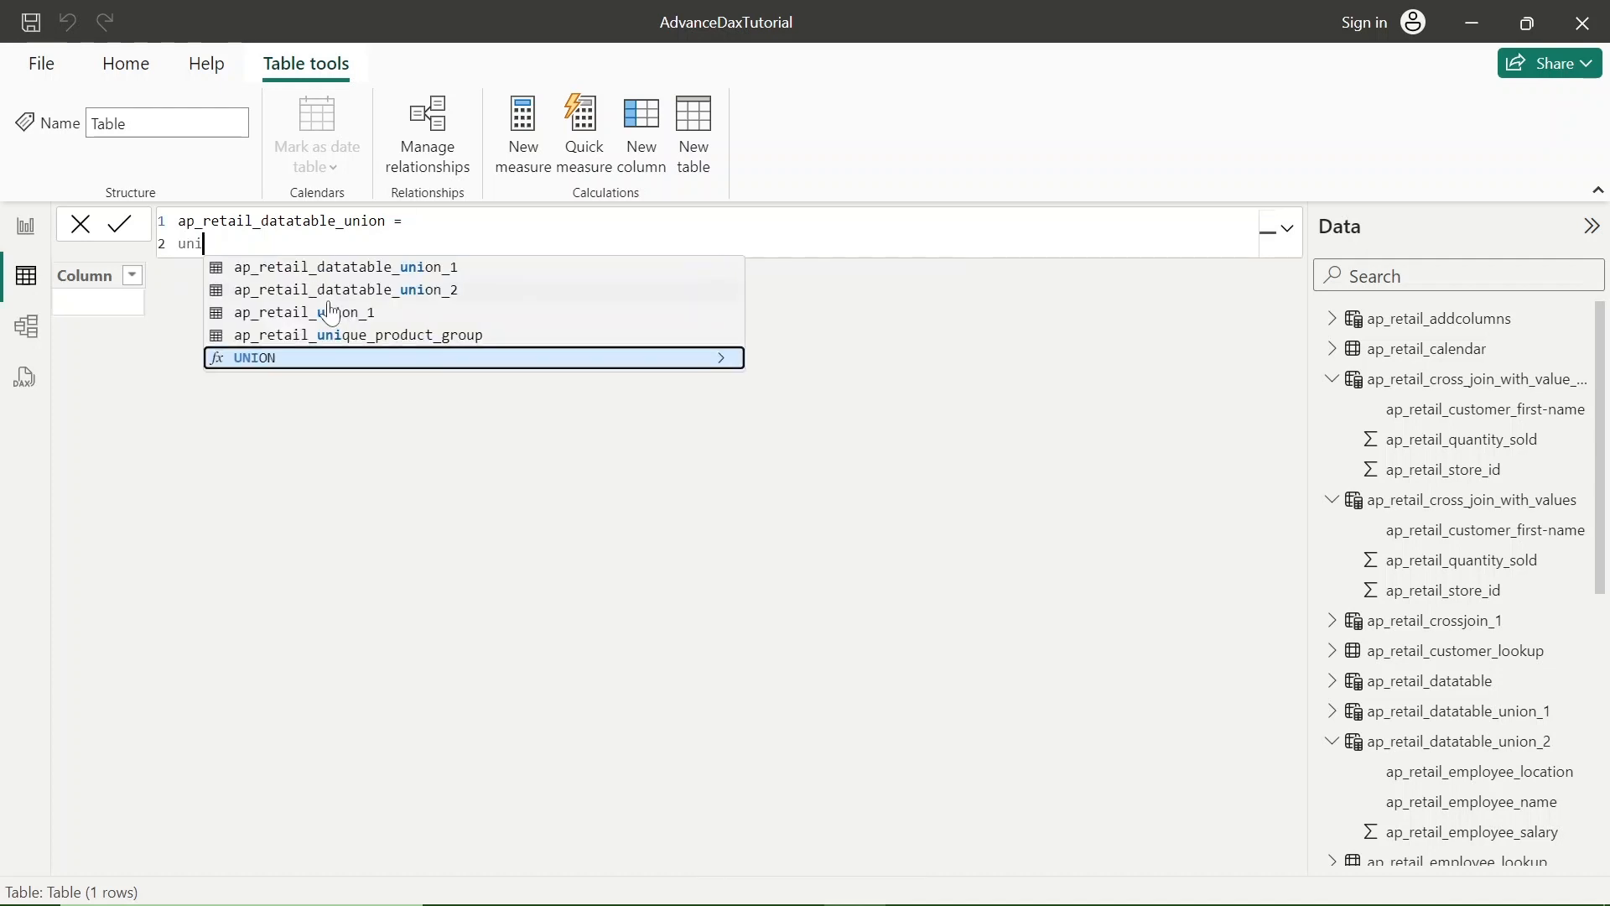
key("Tab")
key("shift+Return")
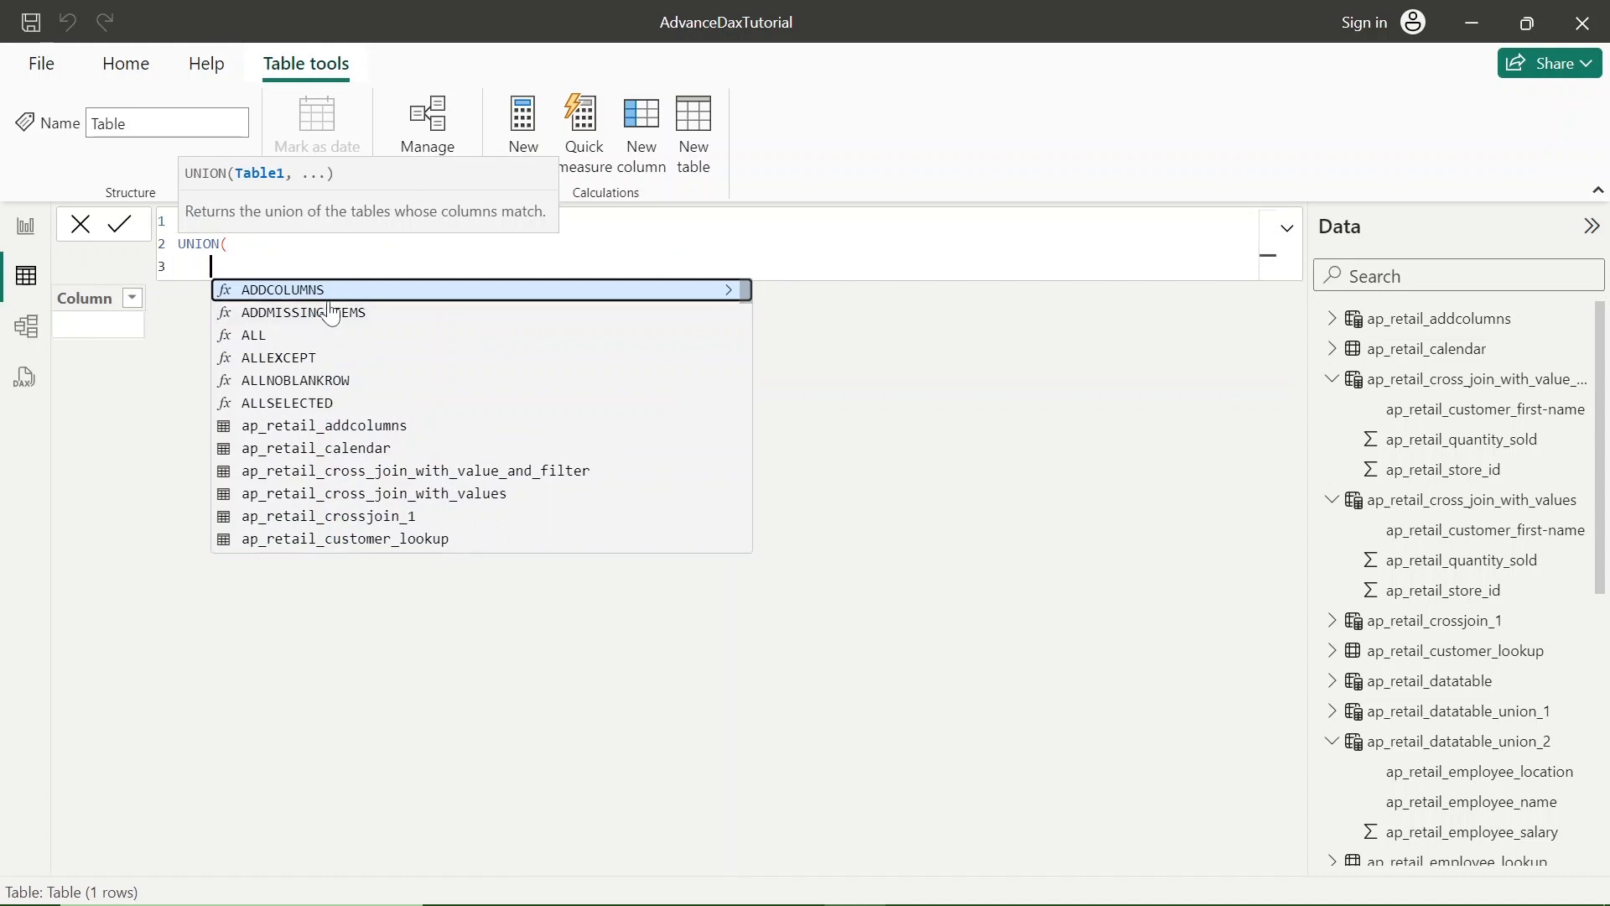
- Enter ap_retail_datatable_union_1 as the first table argument of UNION, followed by a comma
type("v")
key("BackSpace")
type("ap_retail_datatable_union_2")
key("BackSpace")
type("1,")
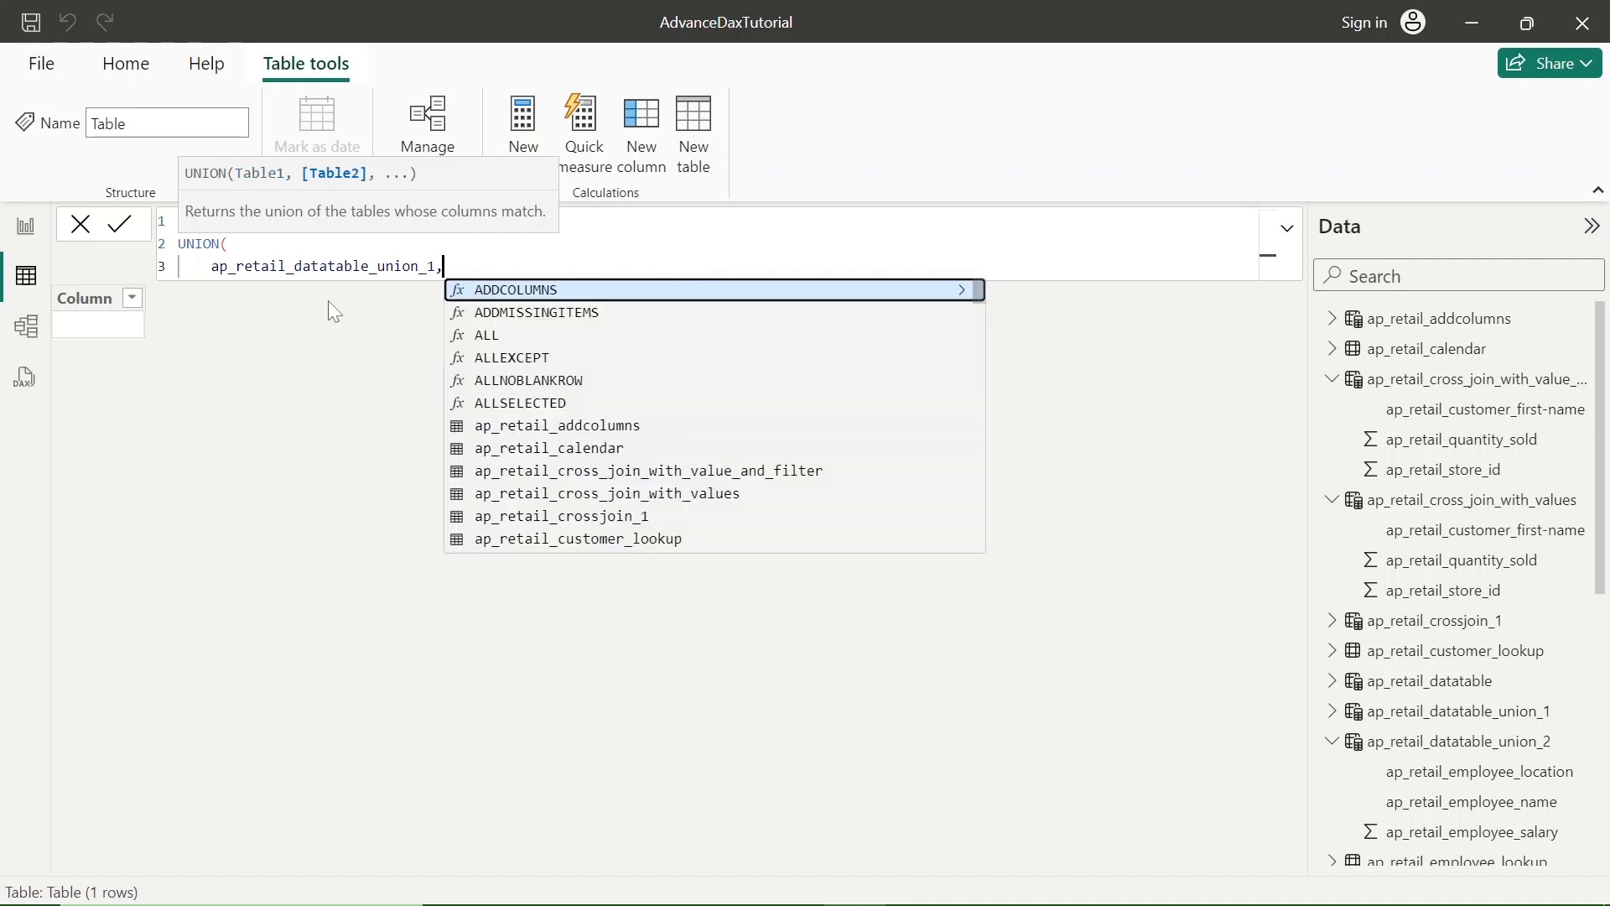
- Add ap_retail_datatable_union_2 as the second UNION argument, close the function on a new line, and commit the ap_retail_datatable_union formula
key("shift+Return")
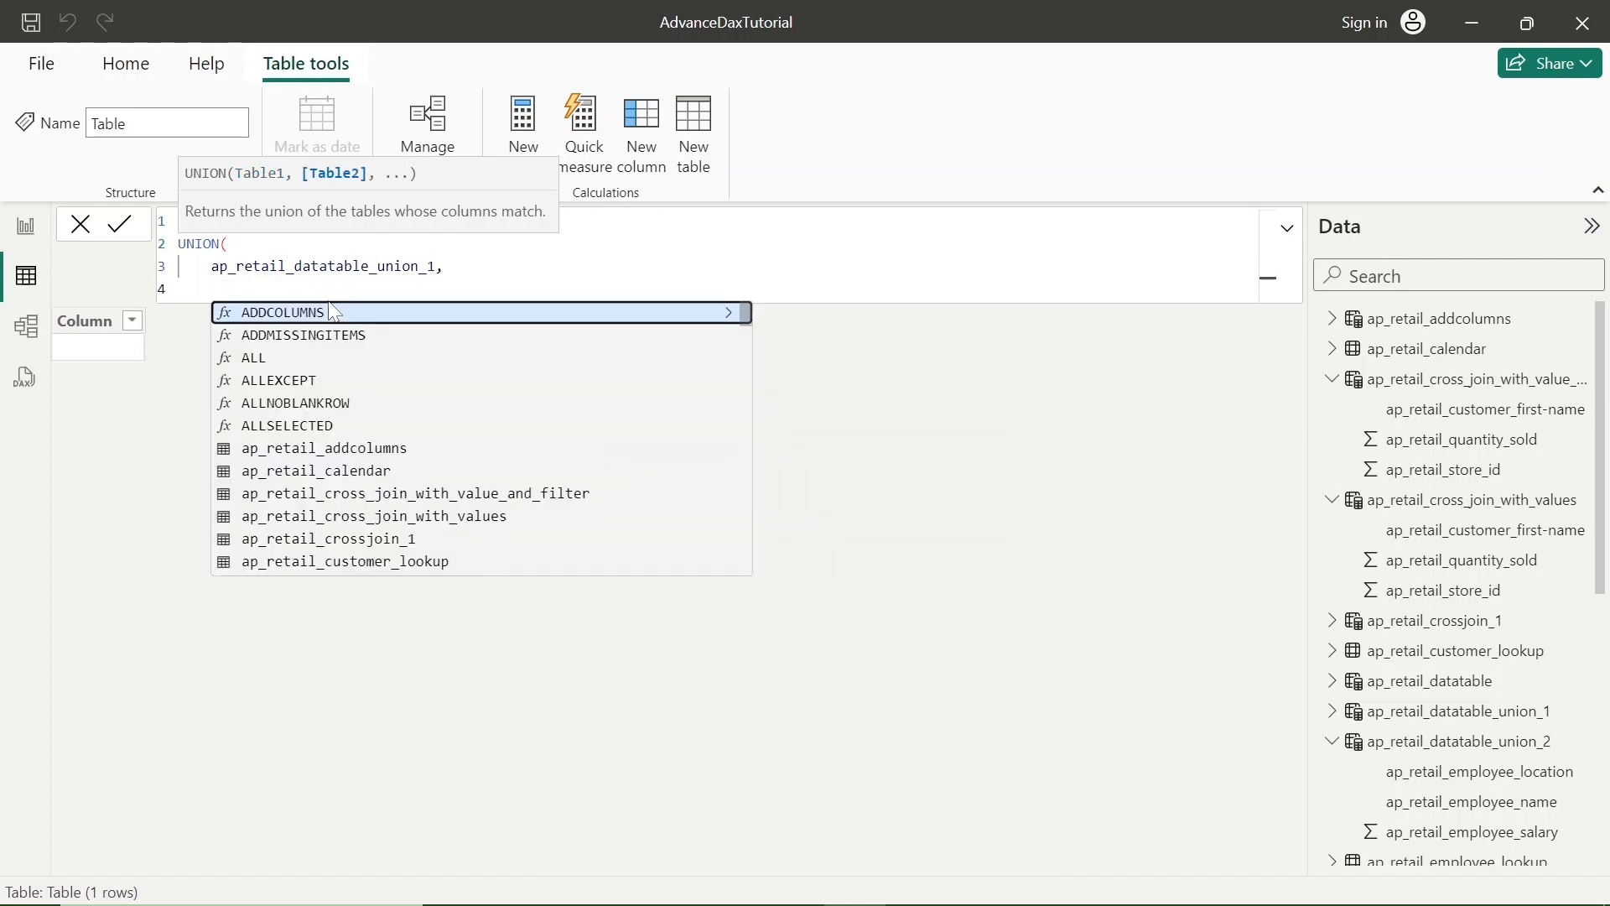
type("ap_retail_datatable_union_2")
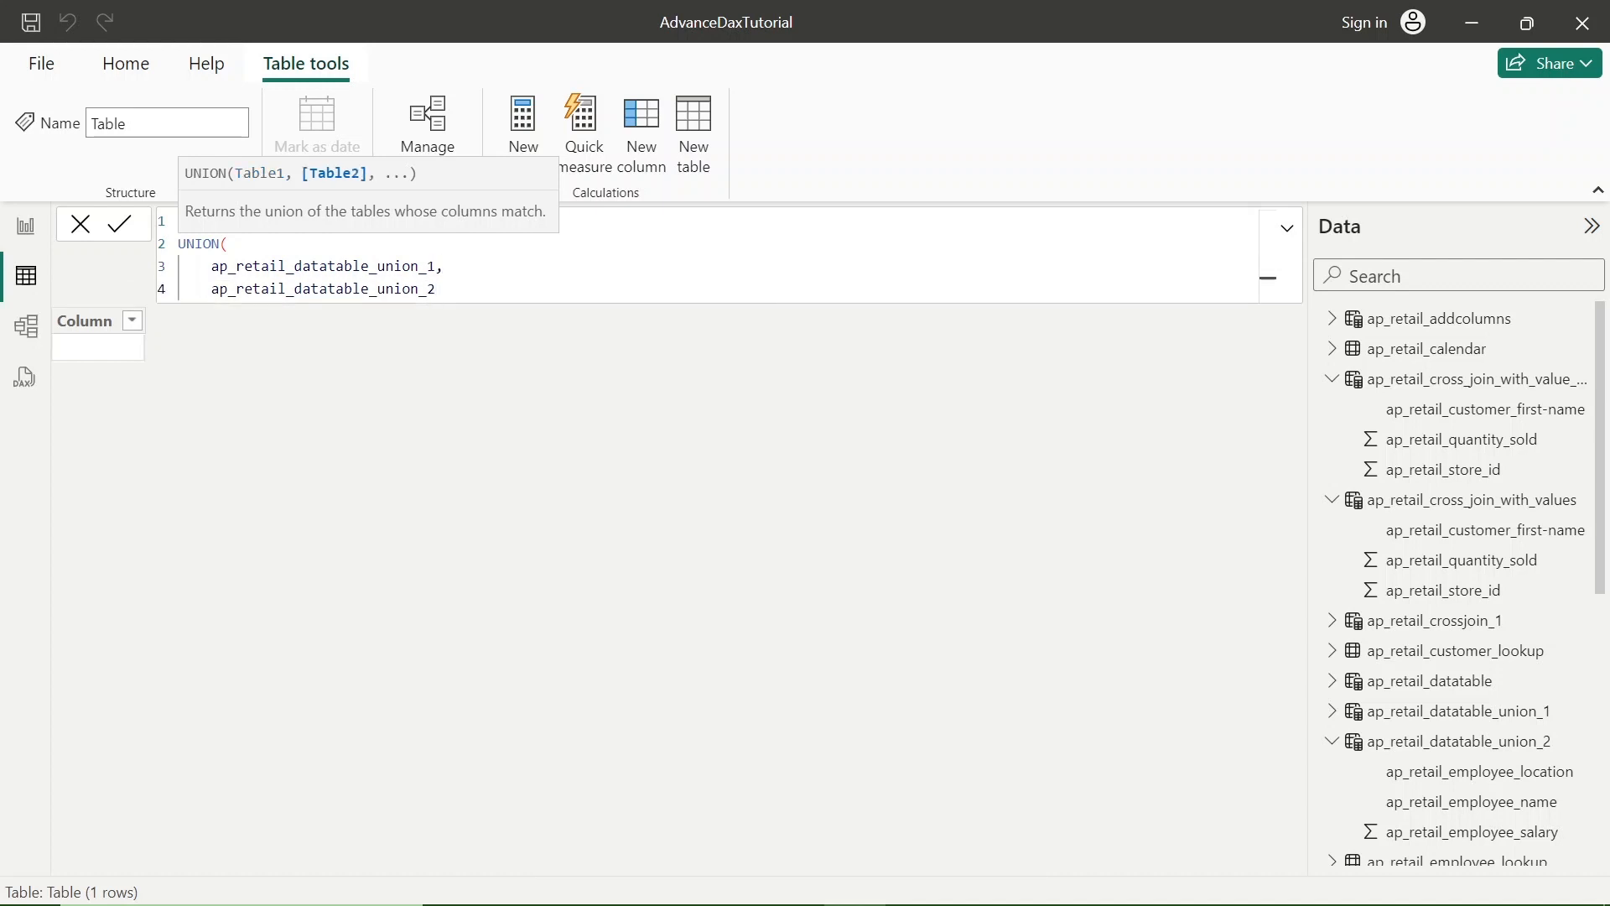
key("shift+Return")
type(")")
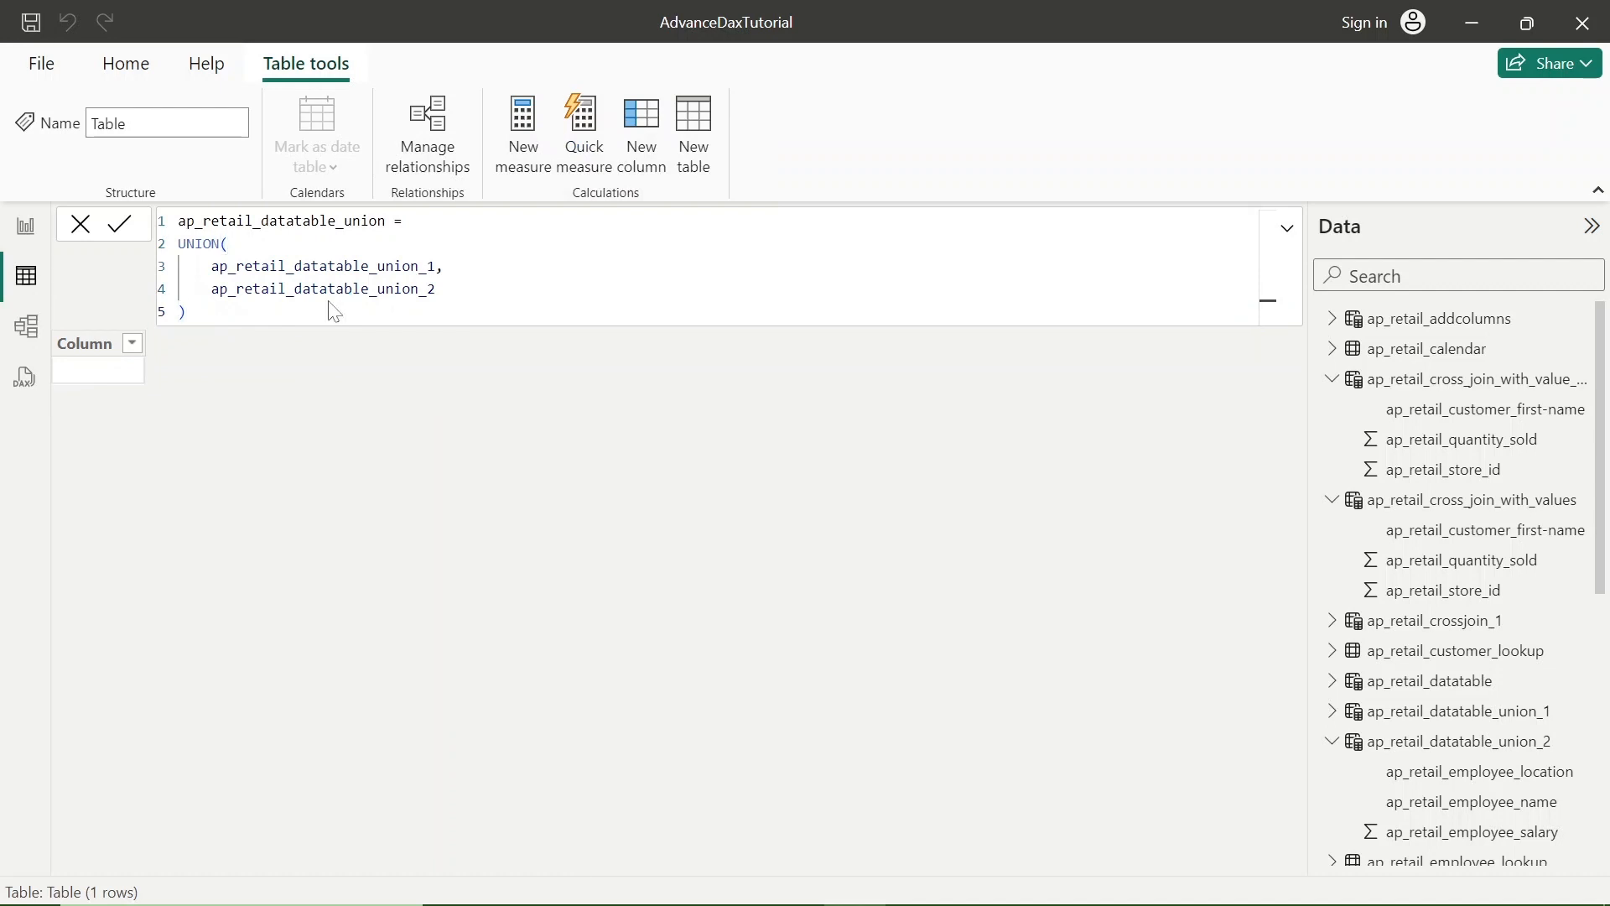
key("Return")
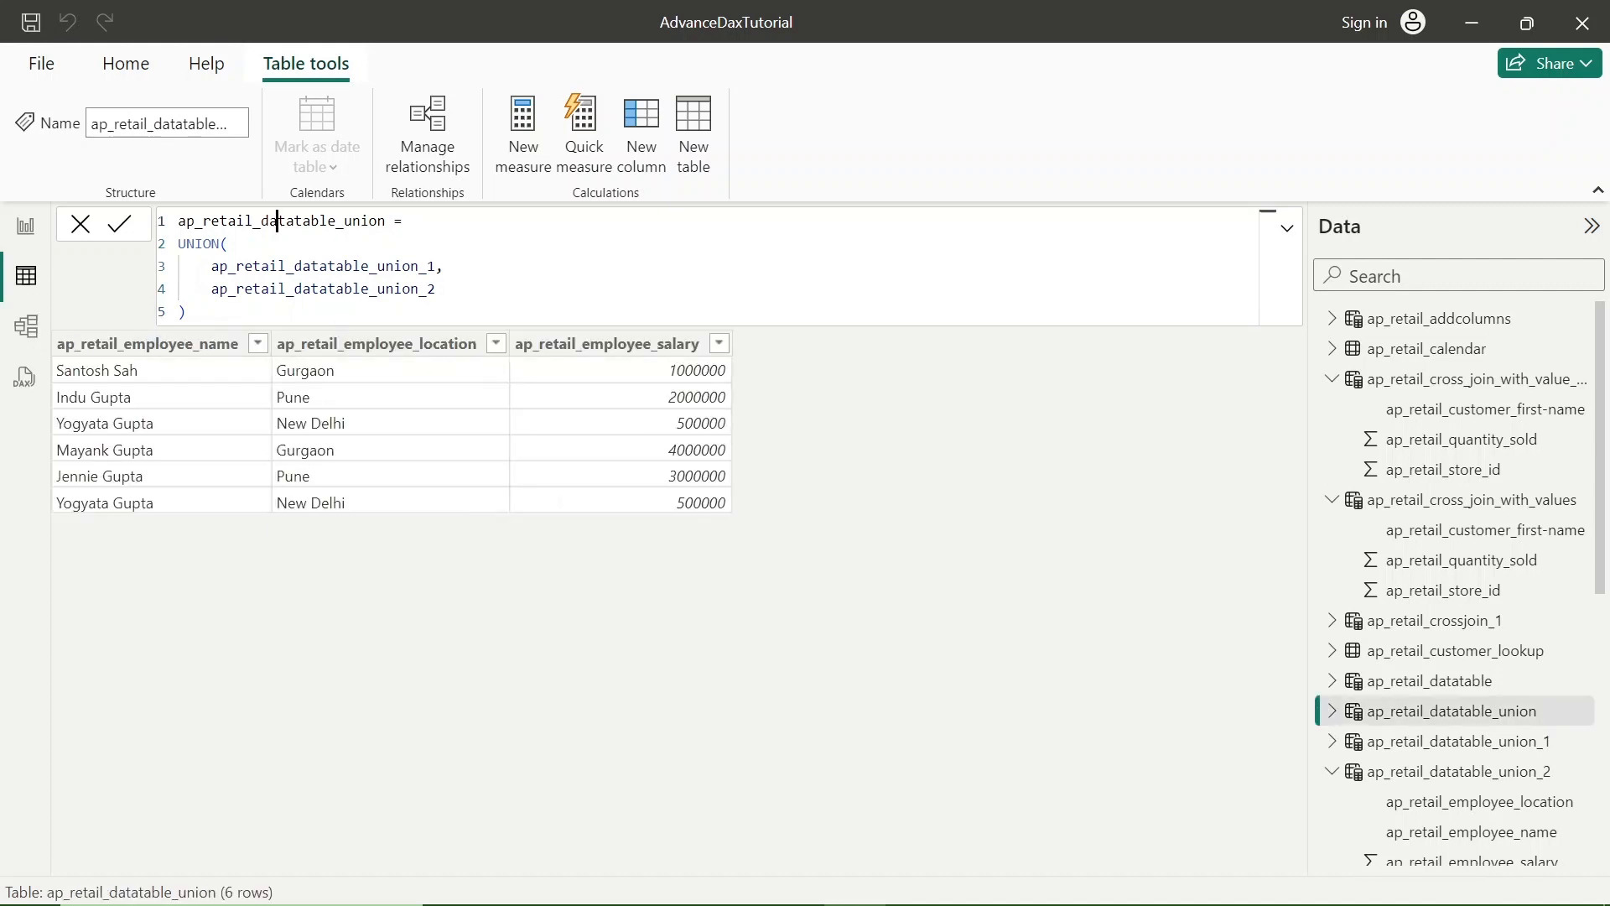
- Examine the result table name and both UNION arguments against the combined employee rows, and switch to the DAX UNION presentation slide
double_click(275, 220)
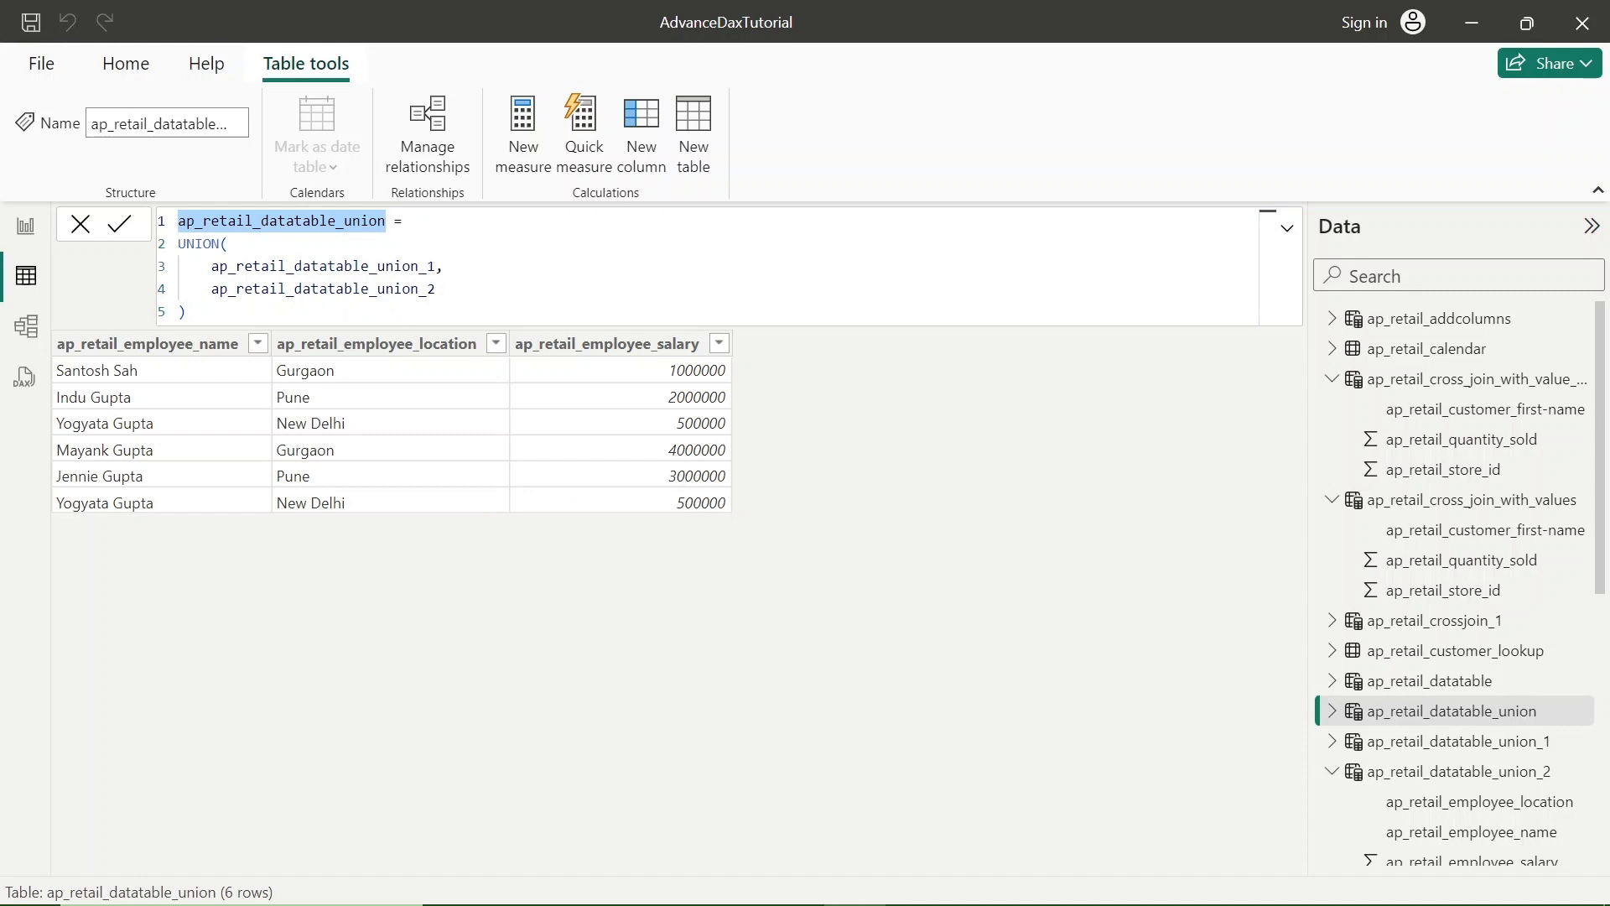
double_click(335, 266)
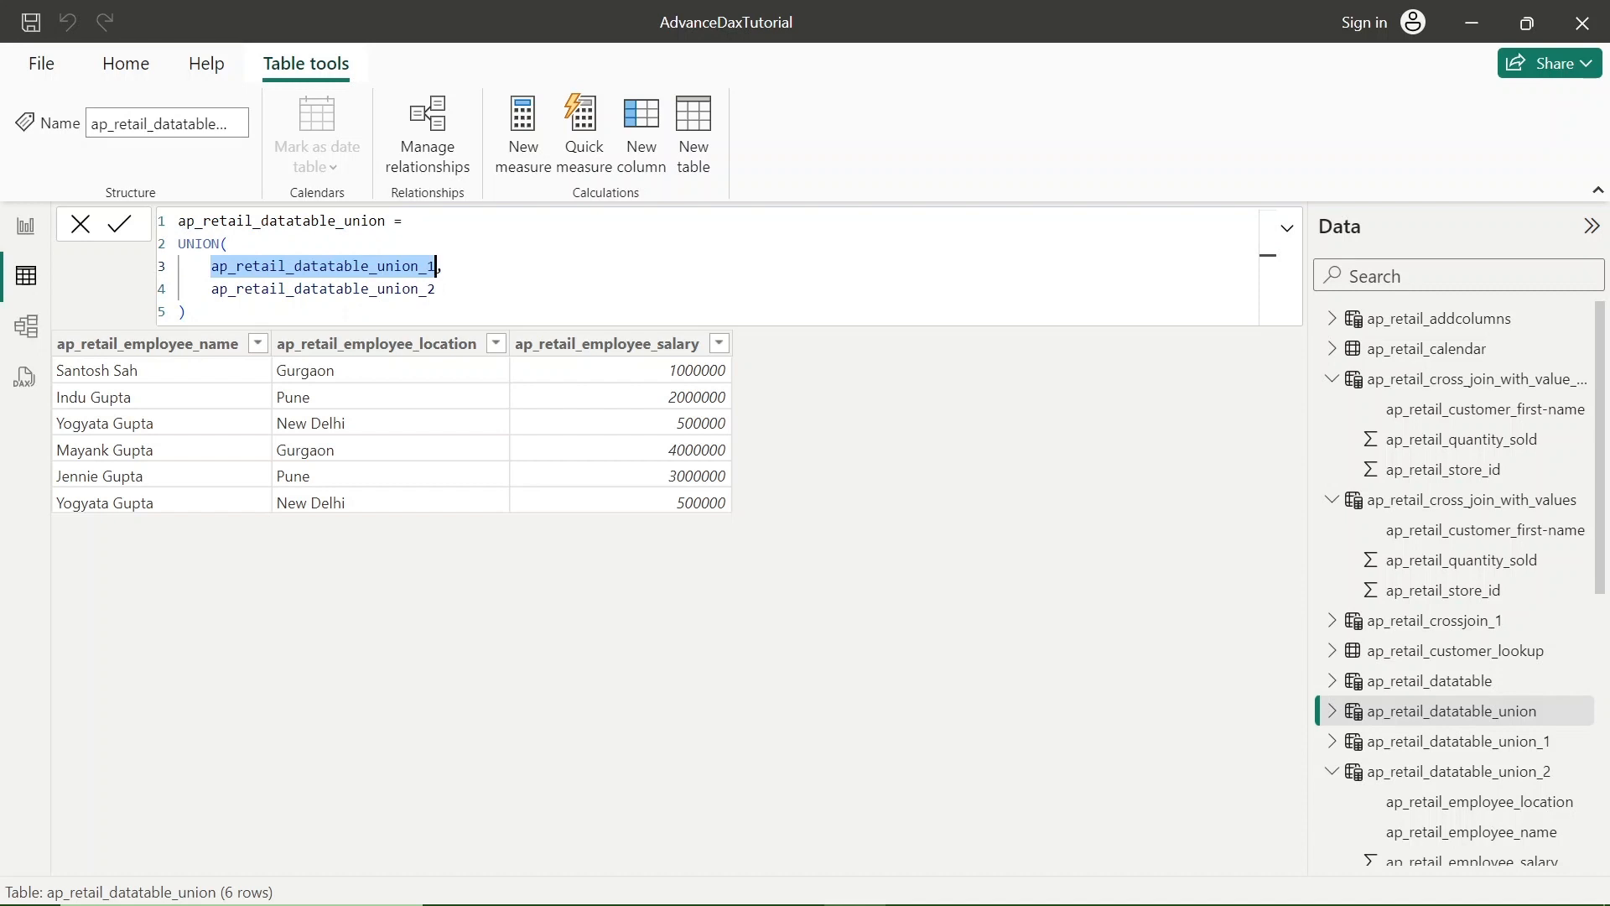
double_click(335, 288)
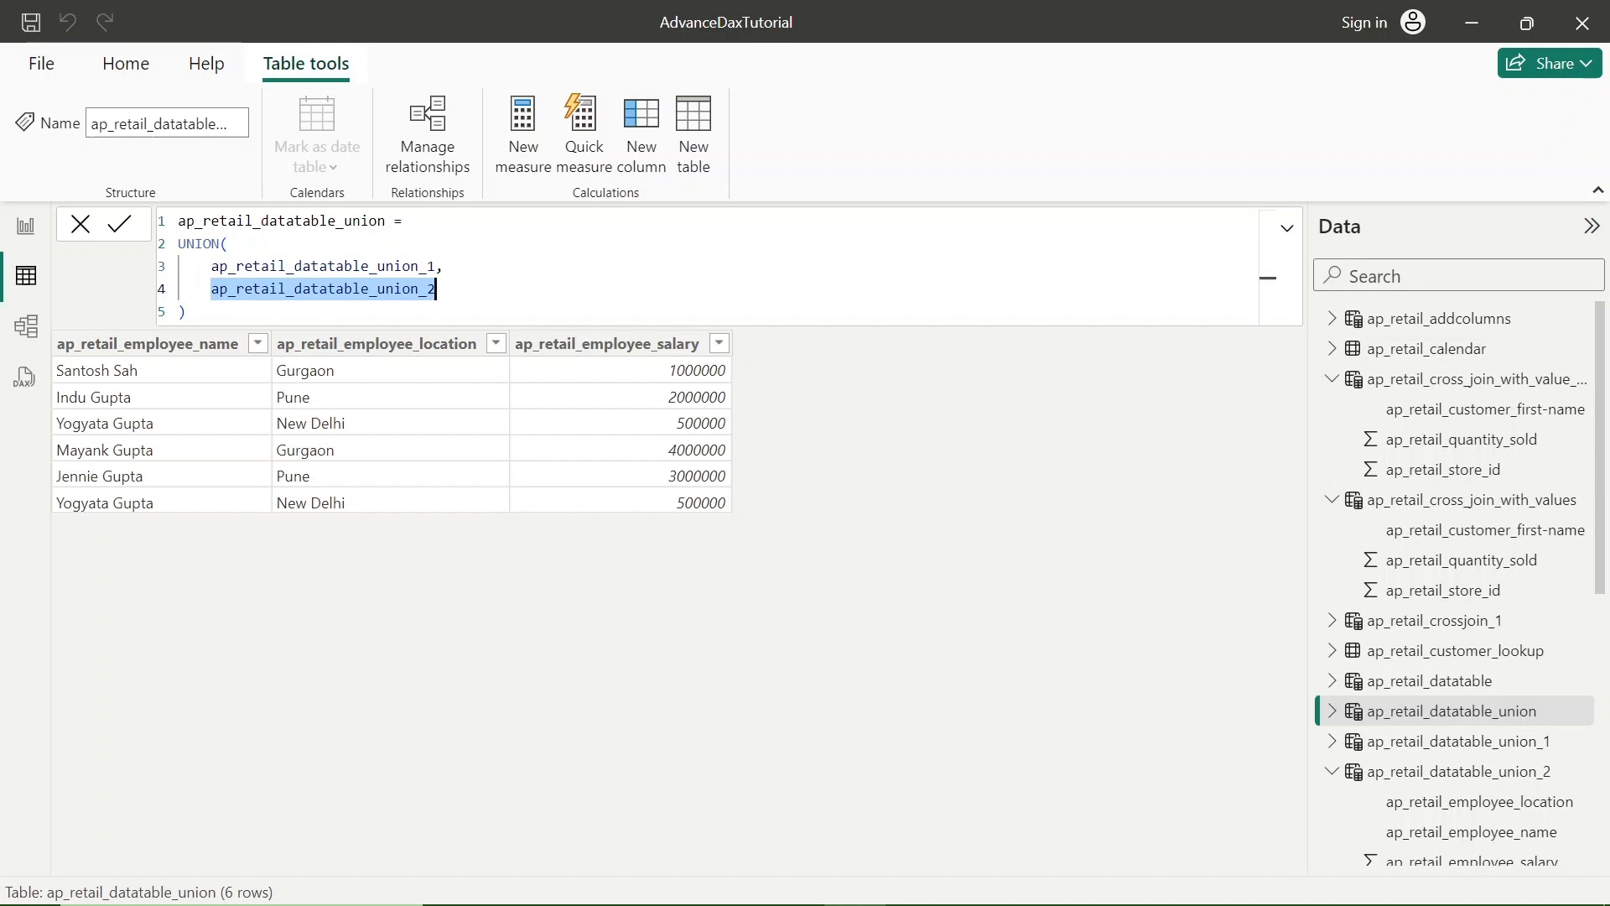
double_click(348, 266)
left_click(394, 289)
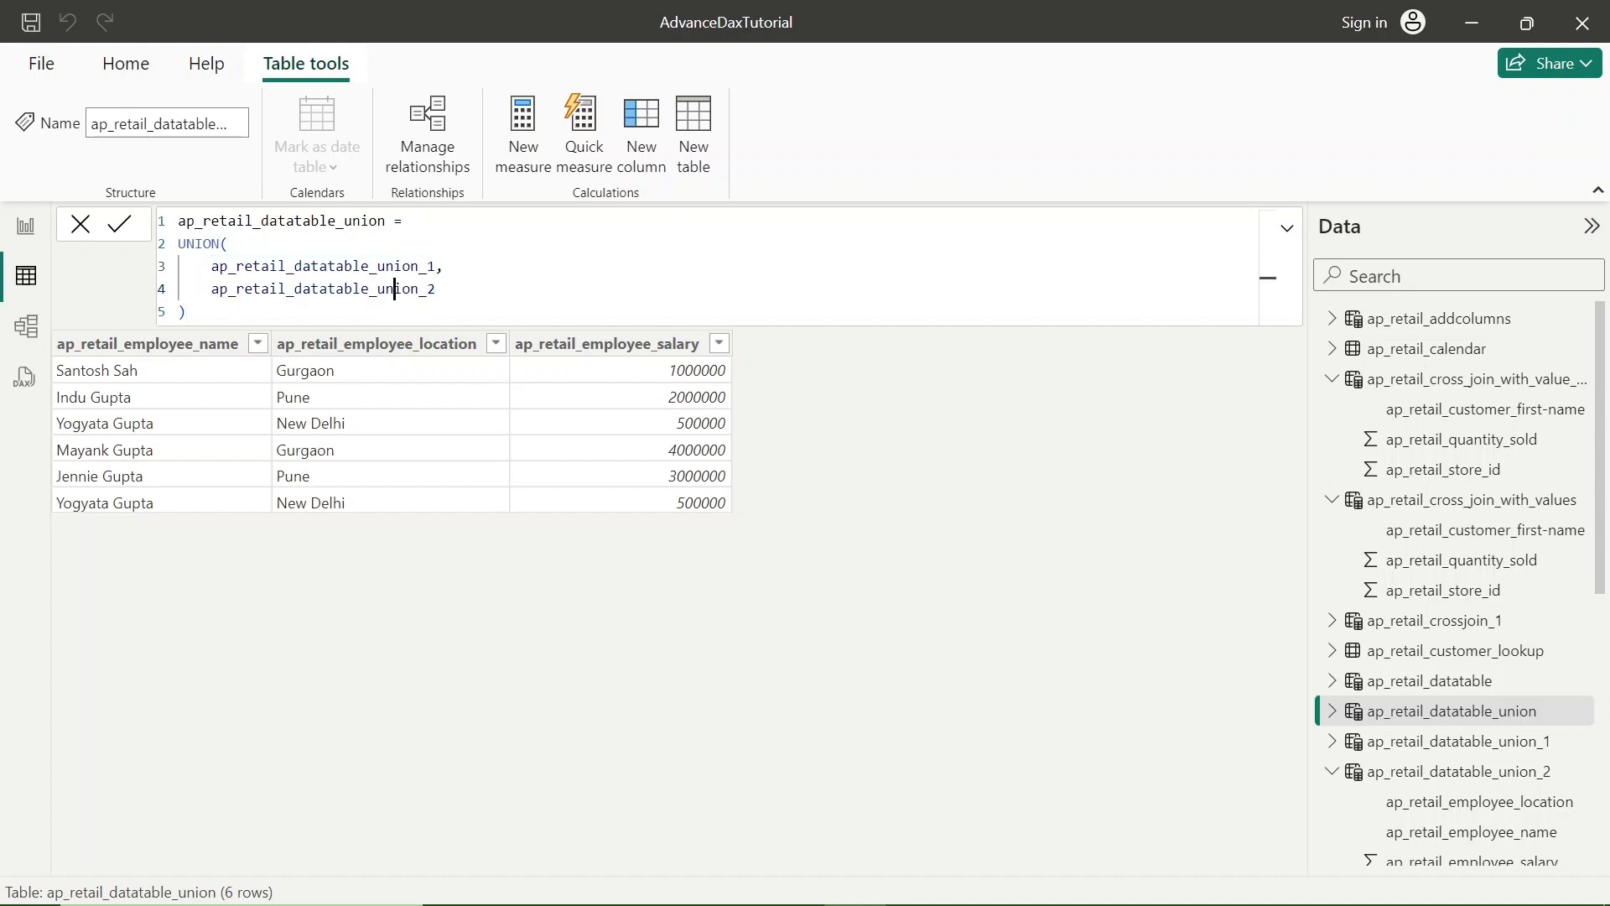
double_click(394, 288)
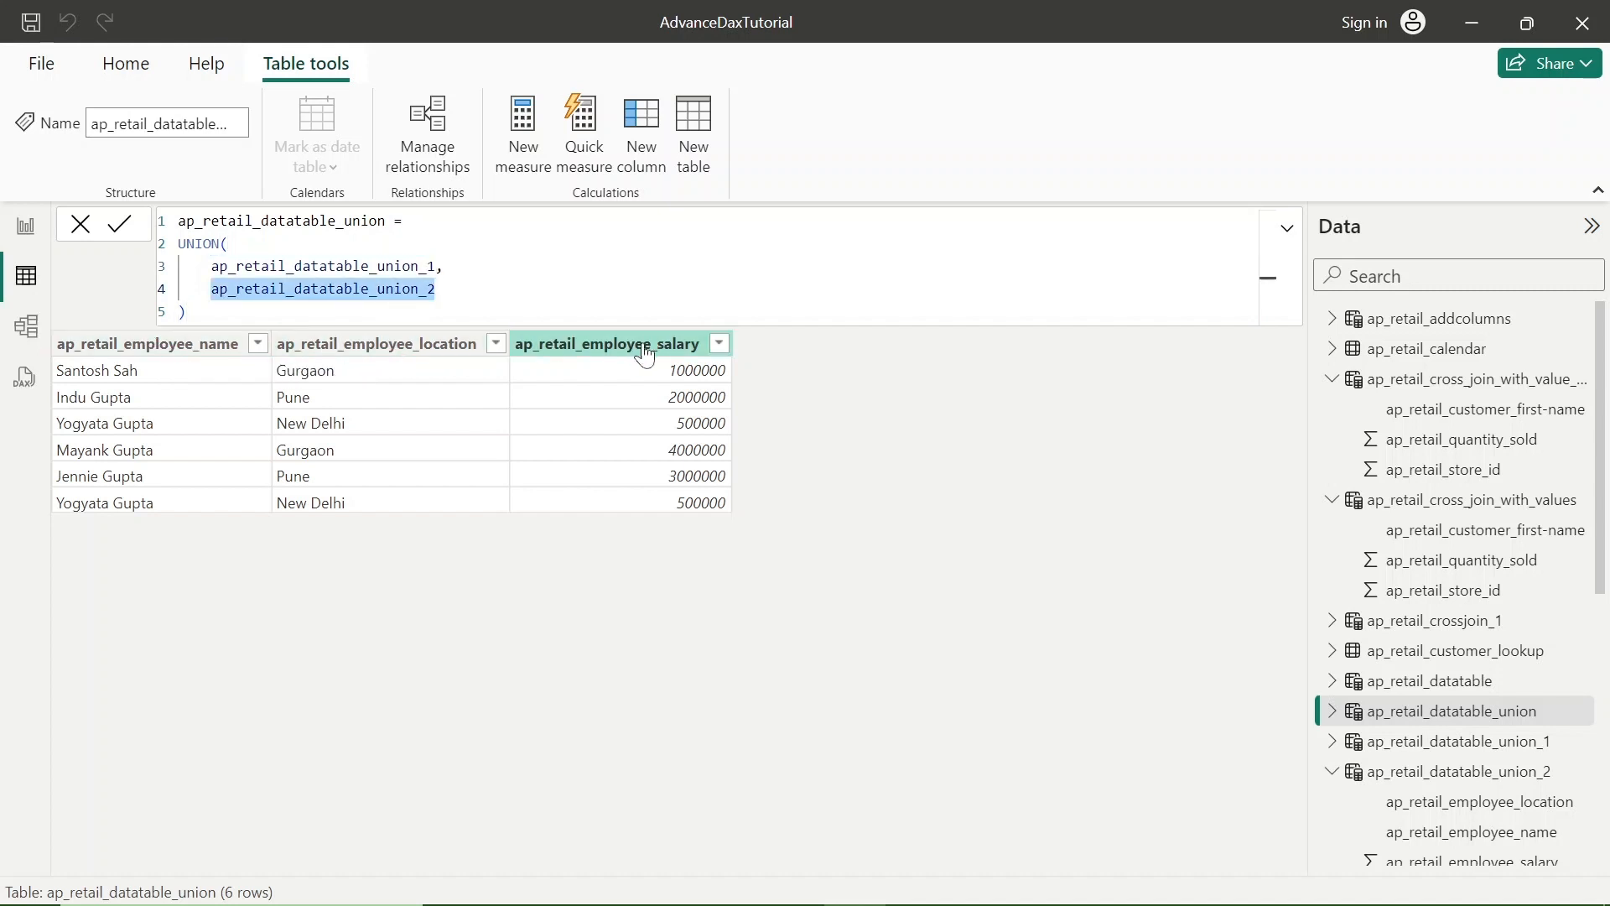
double_click(348, 266)
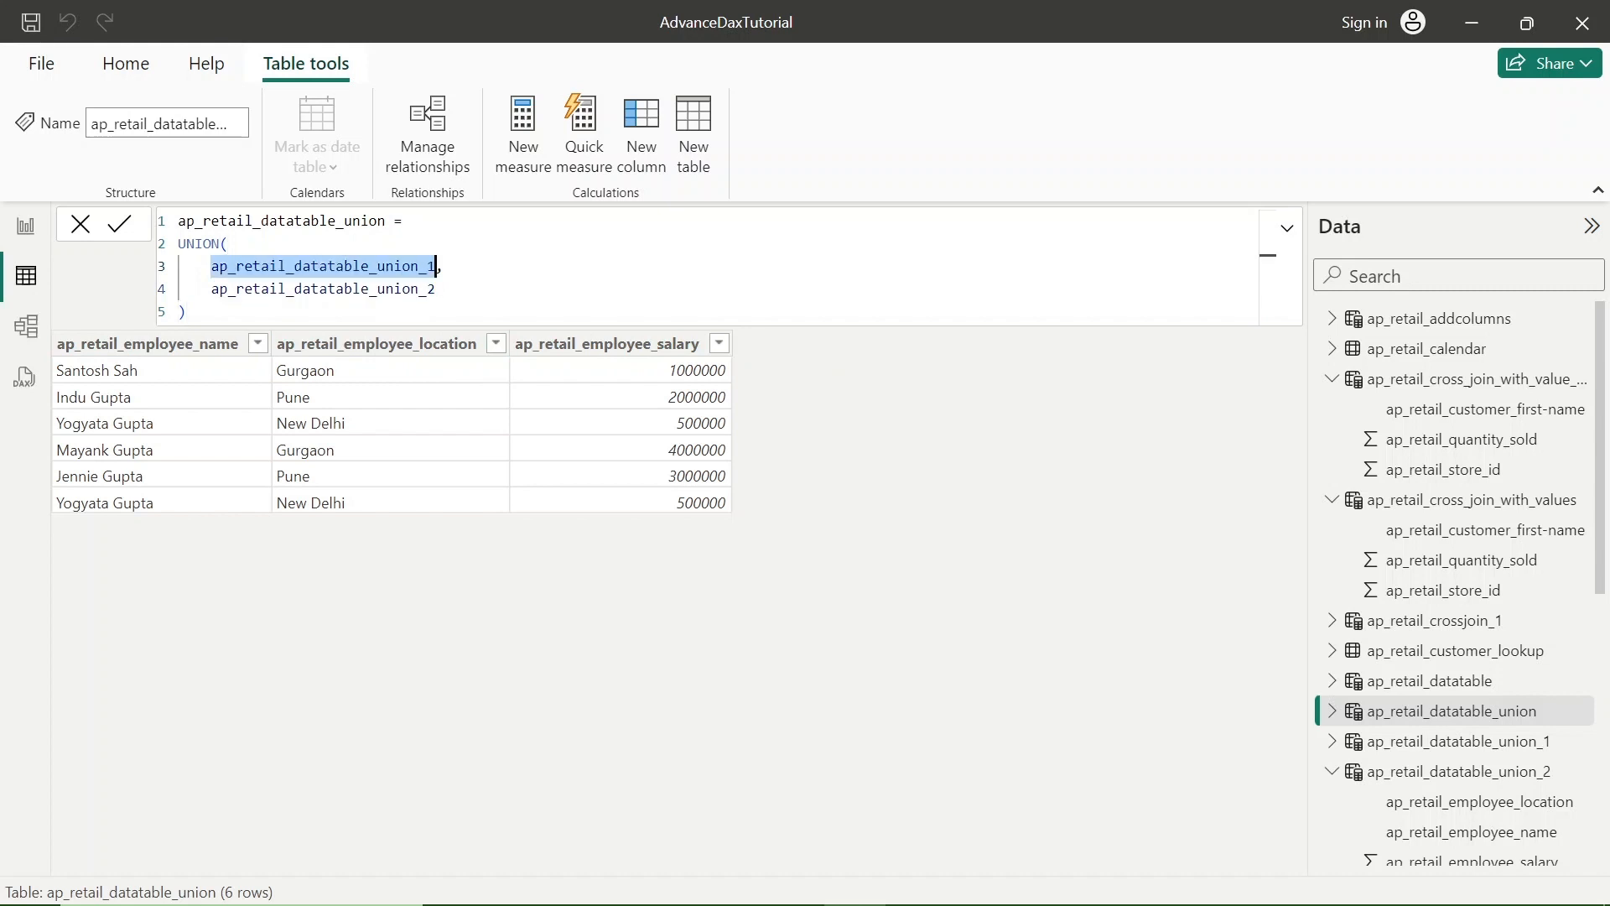
double_click(348, 289)
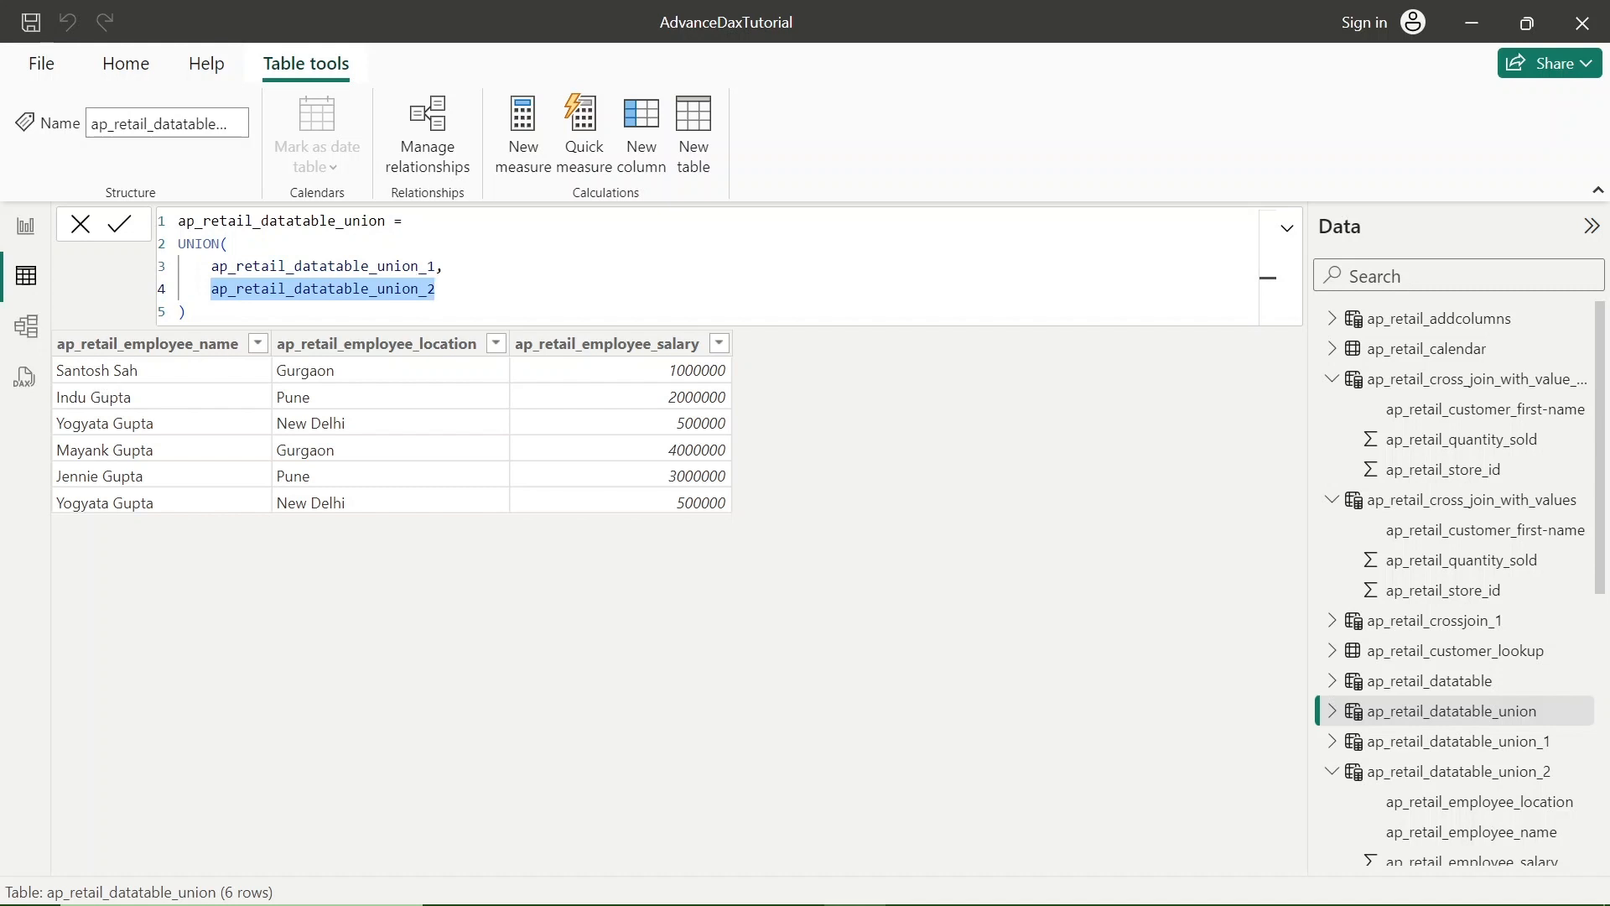
double_click(282, 221)
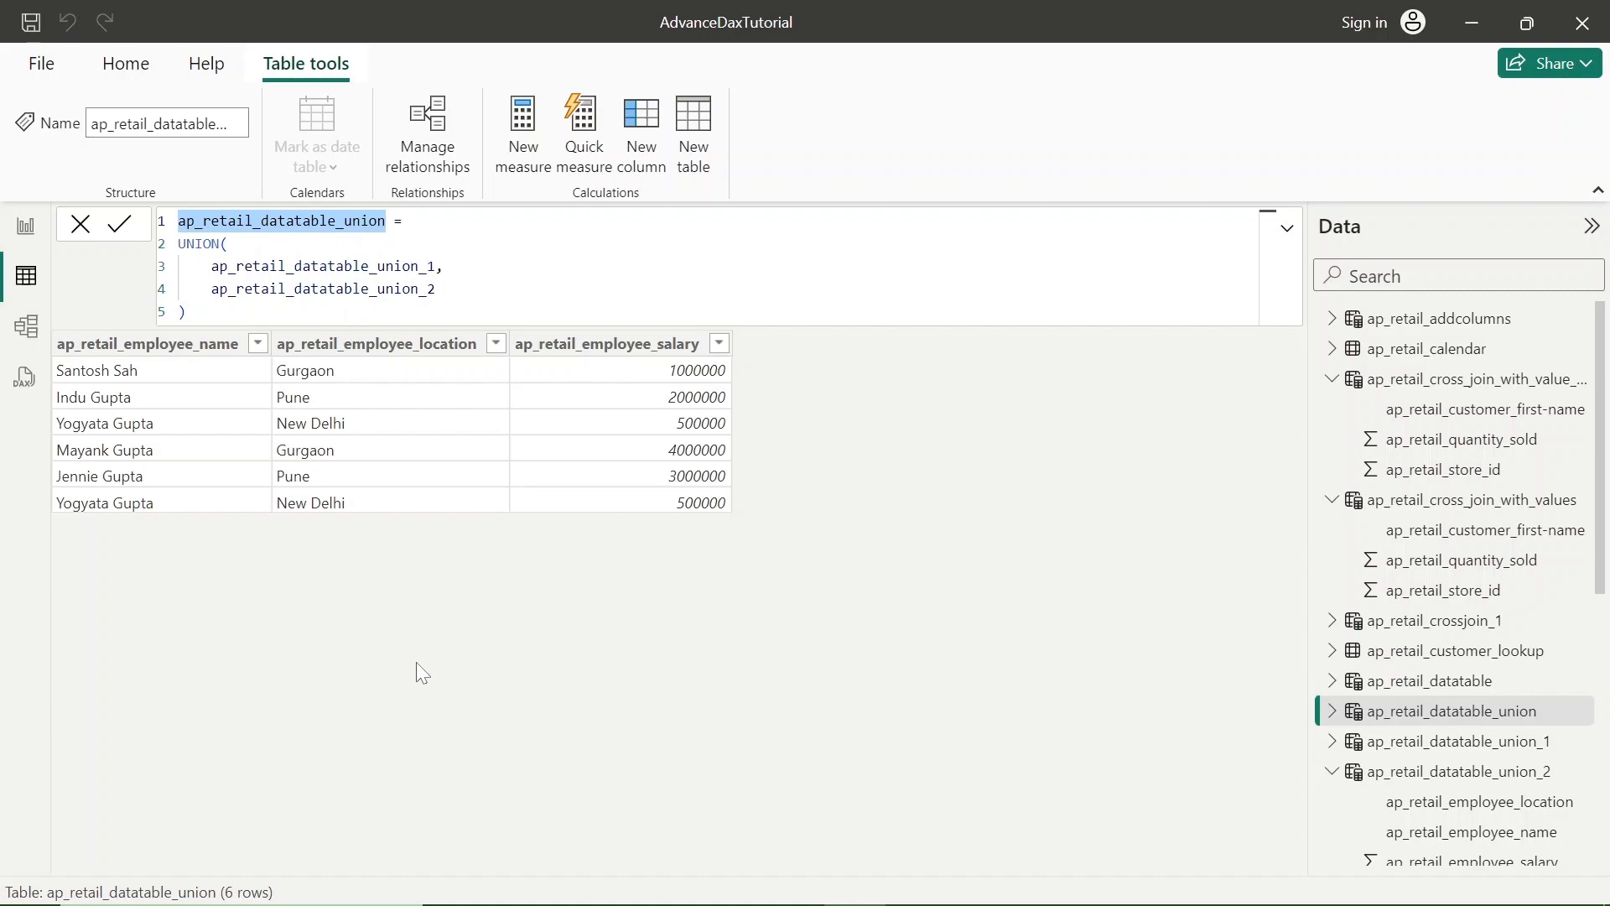
key("alt+Tab")
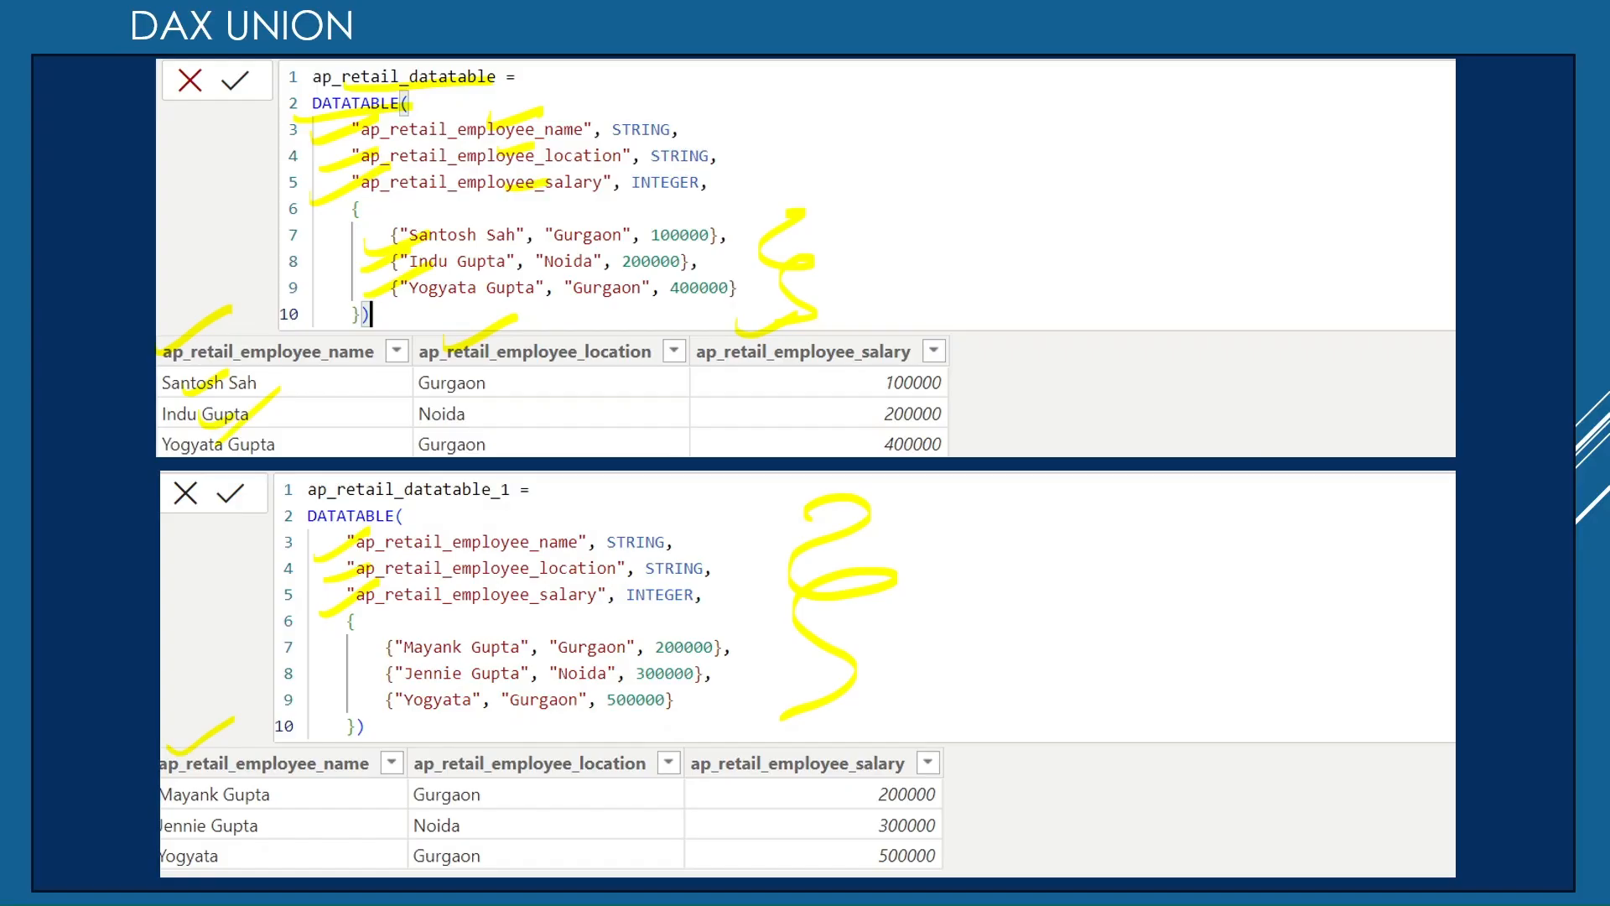